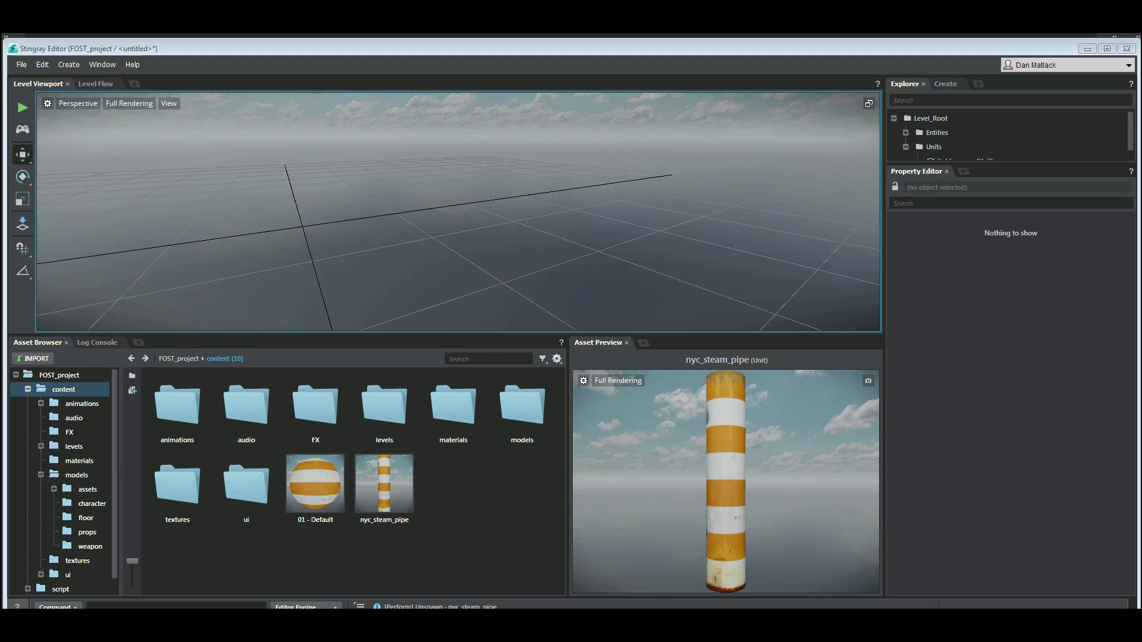
{"action": "left_click_drag", "start_coordinate": [446, 335], "coordinate": [446, 388]}
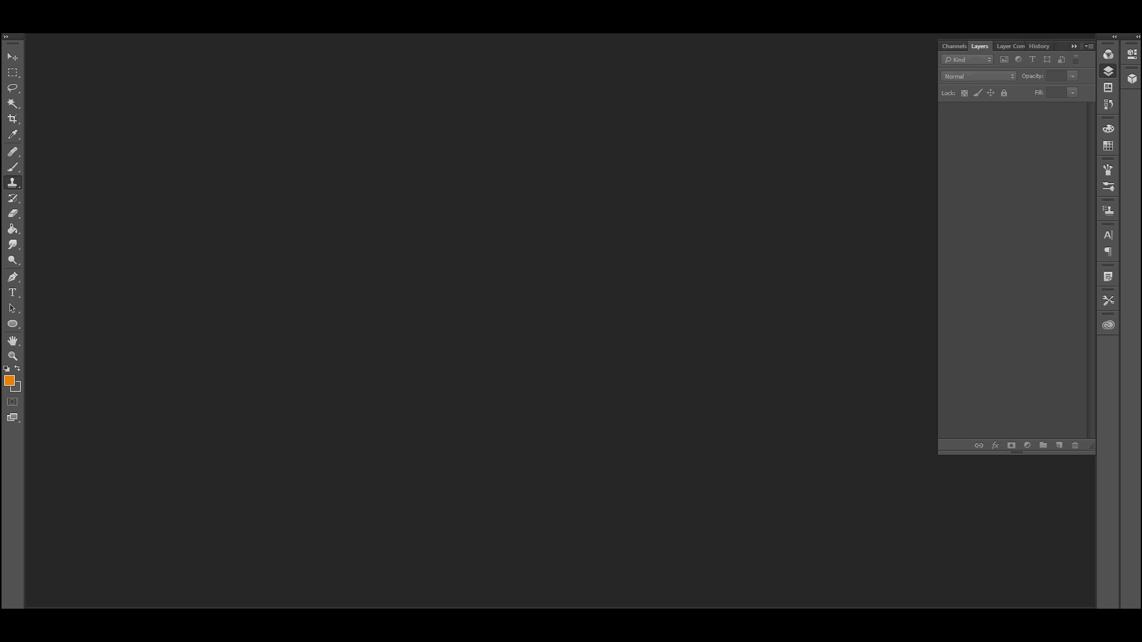
Step: Switch to Photoshop and create a new document 512 pixels wide and 512 pixels high
{"action": "key", "text": "ctrl+n"}
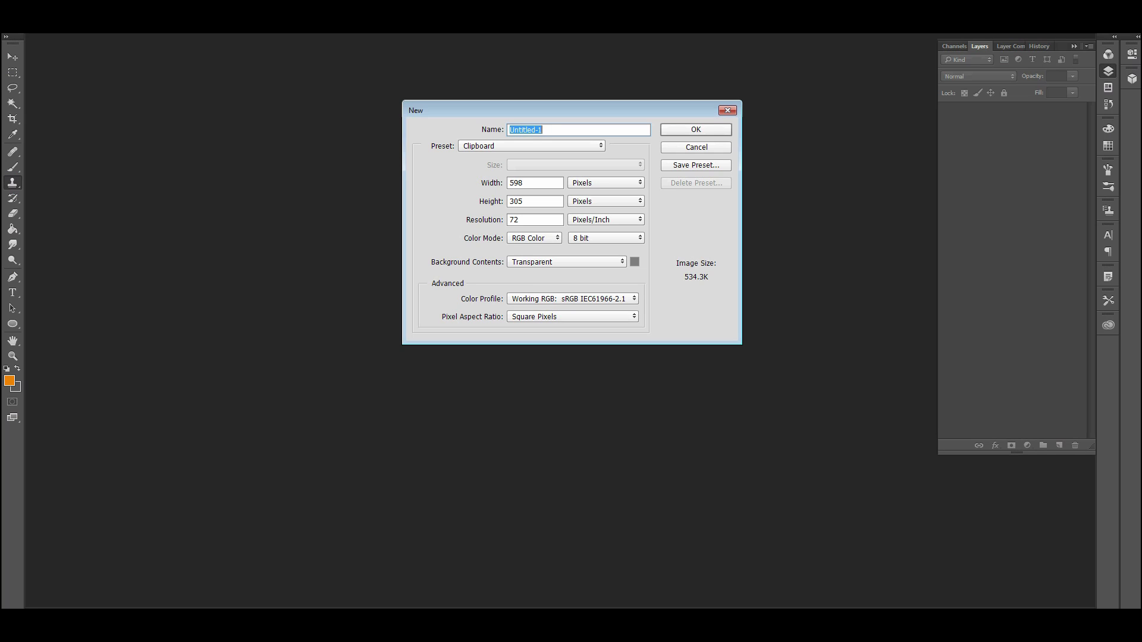
{"action": "key", "text": "Tab"}
{"action": "key", "text": "Tab"}
{"action": "type", "text": "512"}
{"action": "key", "text": "Tab"}
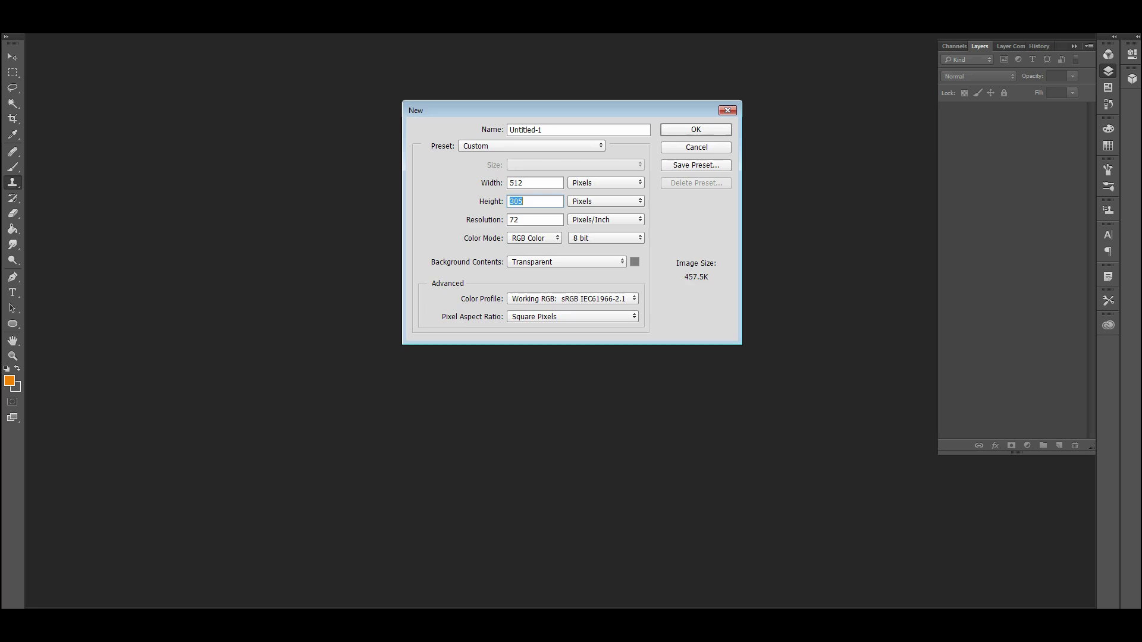
{"action": "type", "text": "512"}
{"action": "key", "text": "Return"}
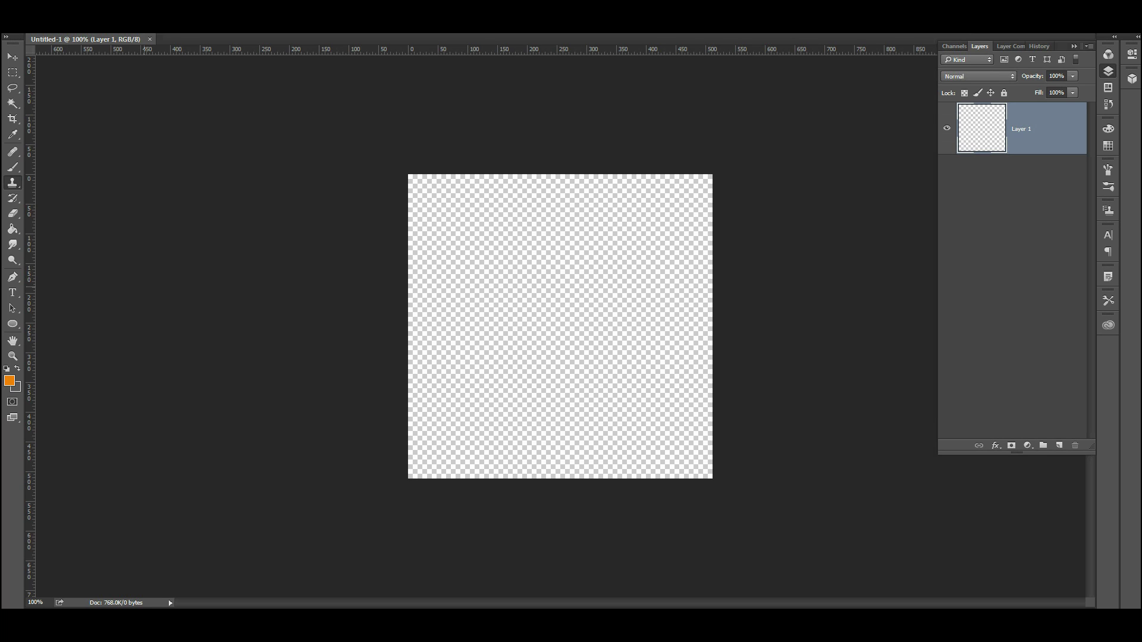
Step: Fill the empty layer with the orange foreground colour and apply the Clouds render filter to it
{"action": "left_click", "coordinate": [12, 229]}
{"action": "left_click", "coordinate": [532, 298]}
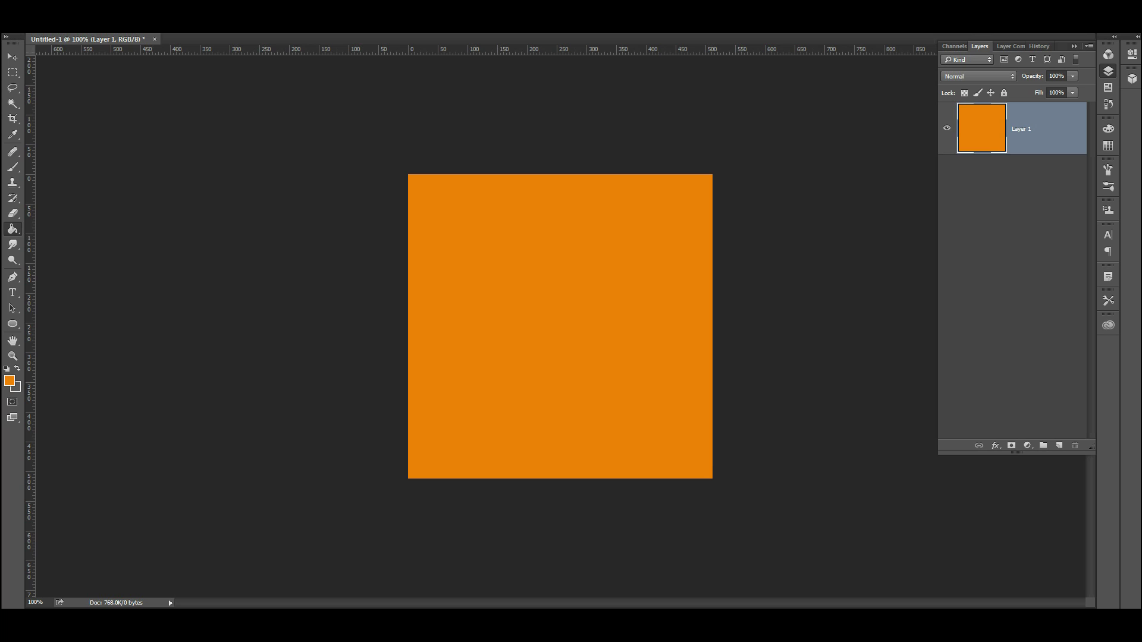
{"action": "left_click", "coordinate": [159, 6]}
{"action": "mouse_move", "coordinate": [188, 6]}
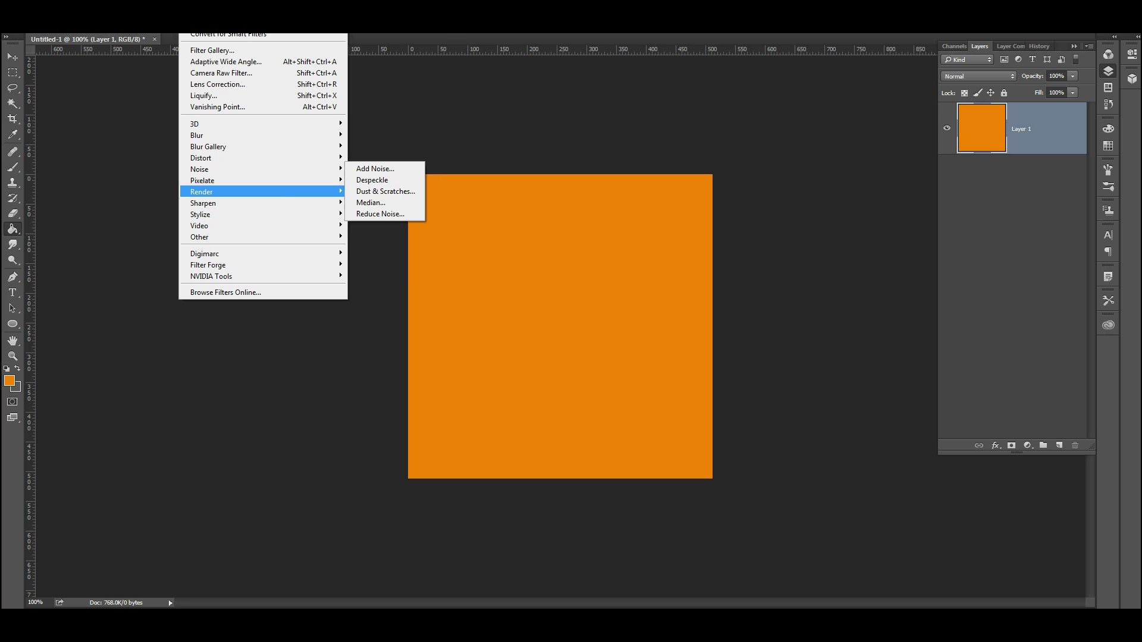
{"action": "mouse_move", "coordinate": [262, 192]}
{"action": "key", "text": "Right"}
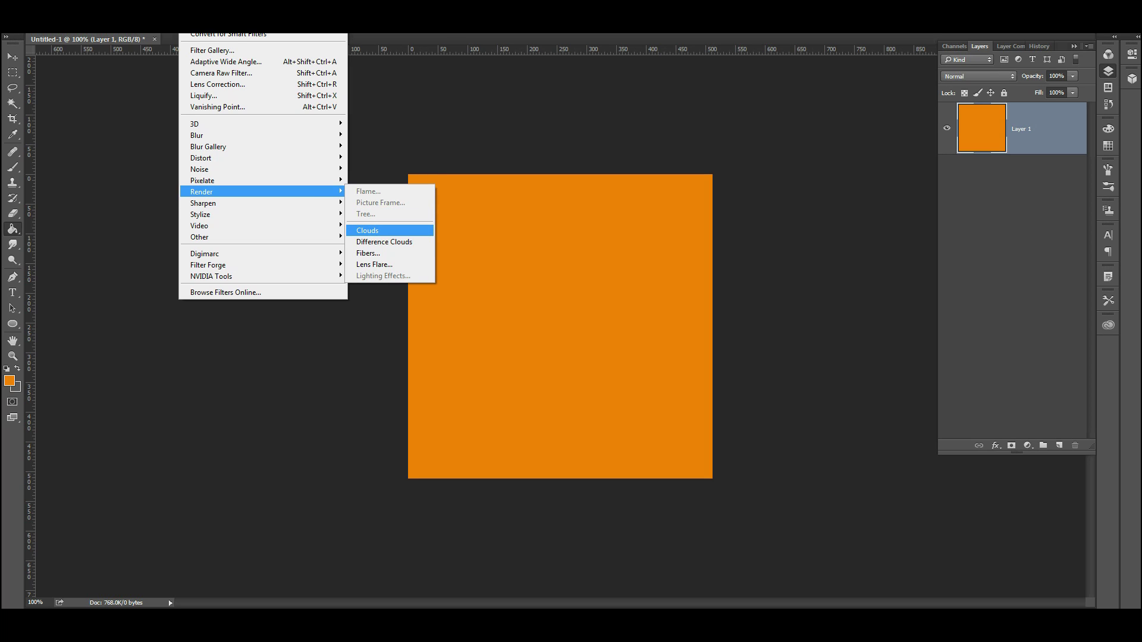
{"action": "key", "text": "Return"}
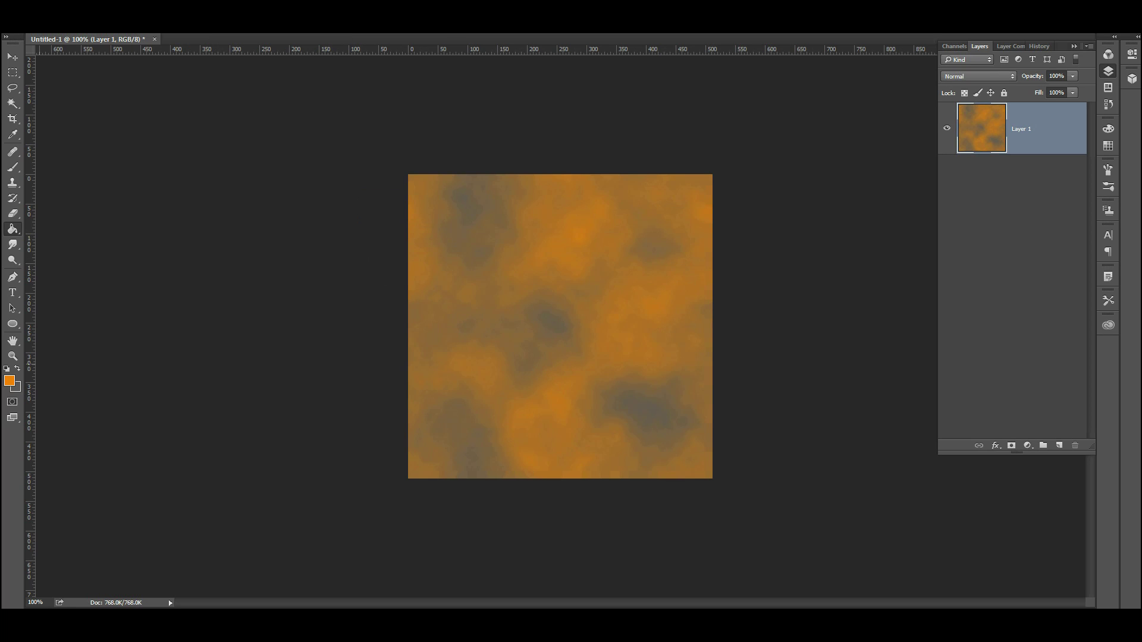
Step: Reapply the Clouds filter with the default black and white colours and boost its contrast with Auto Tone
{"action": "key", "text": "d"}
{"action": "key", "text": "alt+t"}
{"action": "key", "text": "Return"}
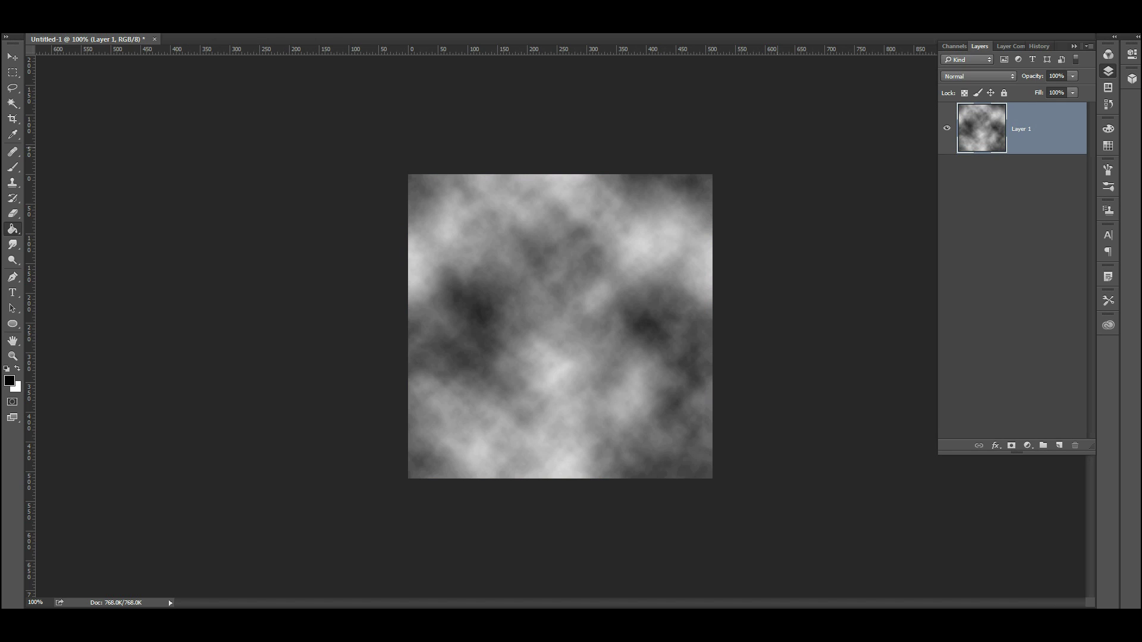
{"action": "key", "text": "ctrl+shift+l"}
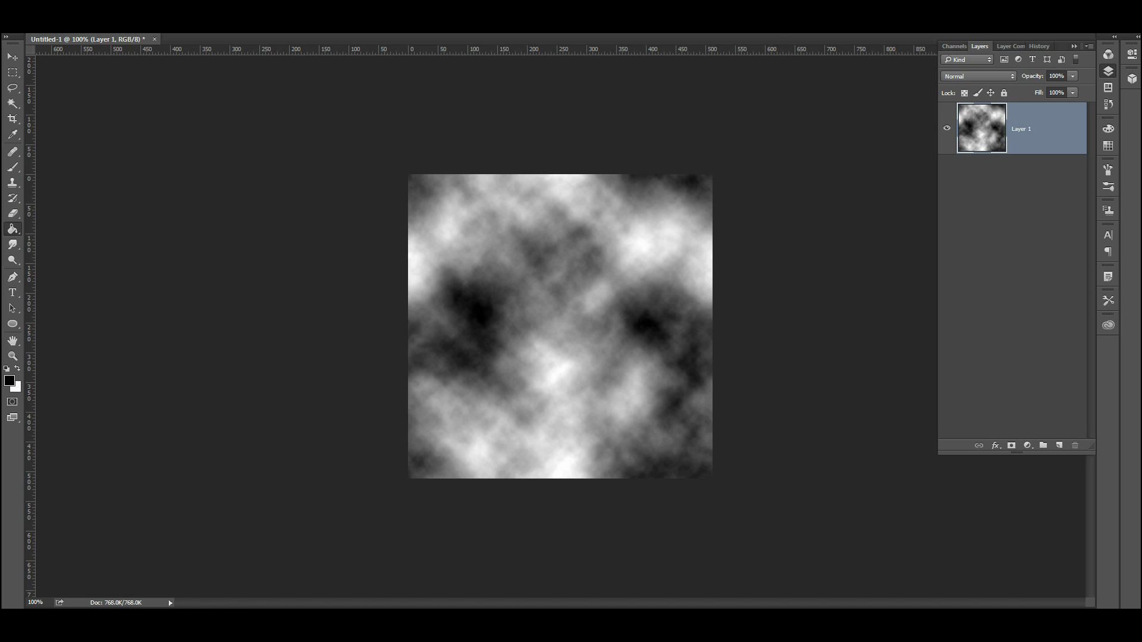
Step: Lasso an irregular, lobed patch in the middle of the clouds and delete everything outside it
{"action": "key", "text": "l"}
{"action": "mouse_move", "coordinate": [480, 311]}
{"action": "left_mouse_down"}
{"action": "mouse_move", "coordinate": [477, 332]}
{"action": "mouse_move", "coordinate": [553, 400]}
{"action": "mouse_move", "coordinate": [559, 345]}
{"action": "mouse_move", "coordinate": [620, 275]}
{"action": "mouse_move", "coordinate": [538, 208]}
{"action": "mouse_move", "coordinate": [466, 247]}
{"action": "mouse_move", "coordinate": [459, 278]}
{"action": "left_mouse_up"}
{"action": "key", "text": "ctrl+shift+i"}
{"action": "key", "text": "Delete"}
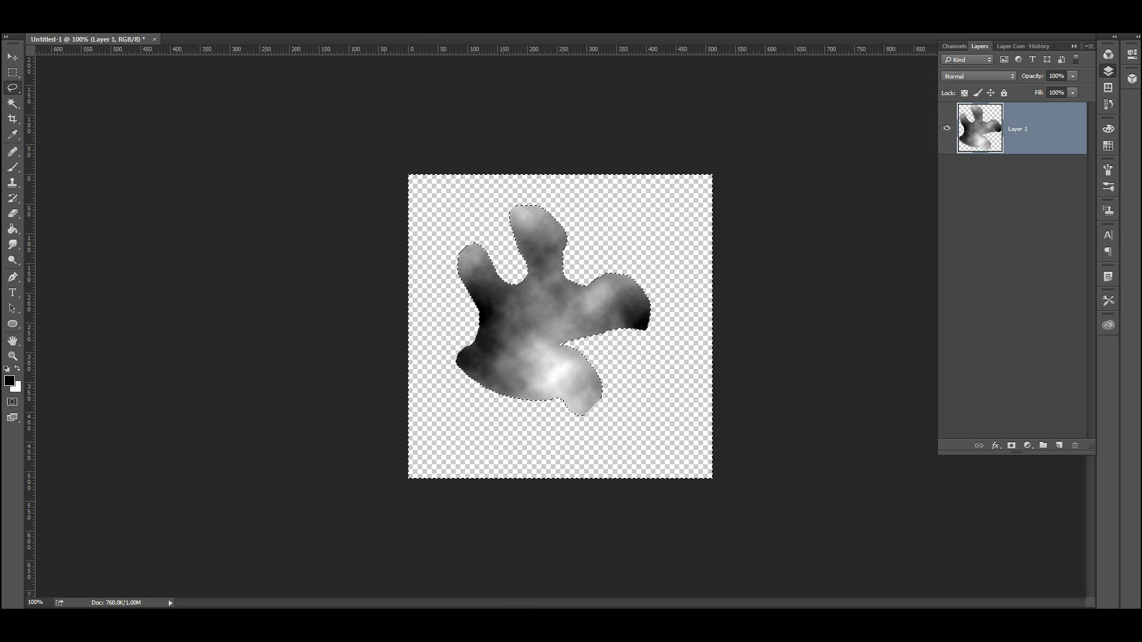
Step: Add a new layer beneath the cloud layer, clear the selection and fill the new layer with black
{"action": "left_click", "coordinate": [1060, 445]}
{"action": "left_click_drag", "start_coordinate": [1024, 129], "coordinate": [1025, 193]}
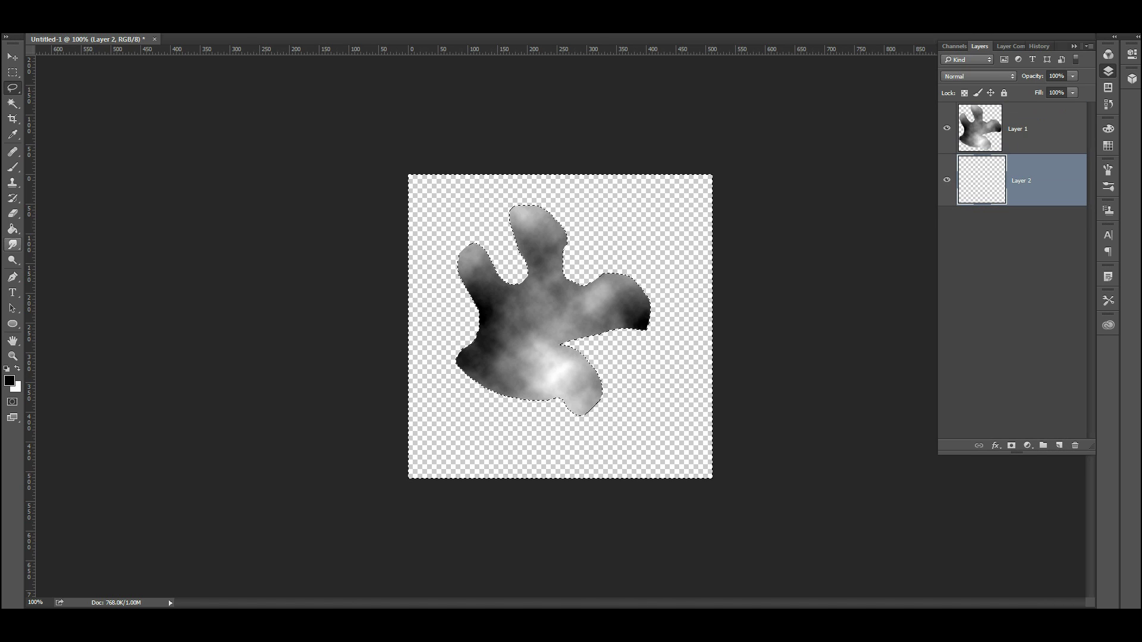
{"action": "left_click", "coordinate": [12, 229]}
{"action": "key", "text": "m"}
{"action": "key", "text": "ctrl+d"}
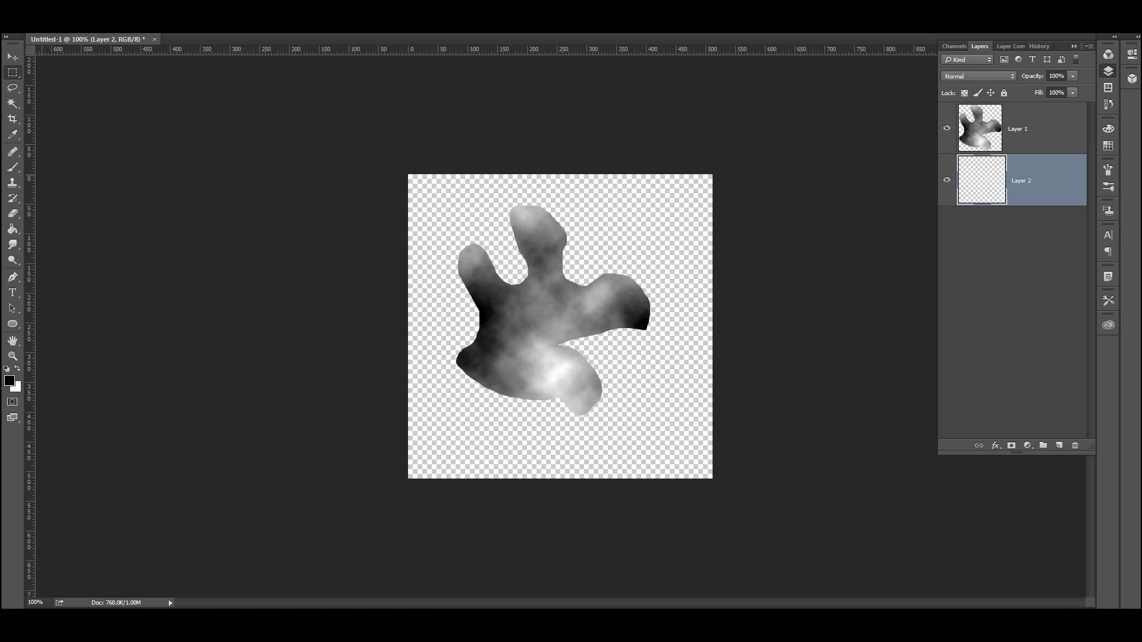
{"action": "left_click", "coordinate": [12, 230]}
{"action": "left_click", "coordinate": [670, 415]}
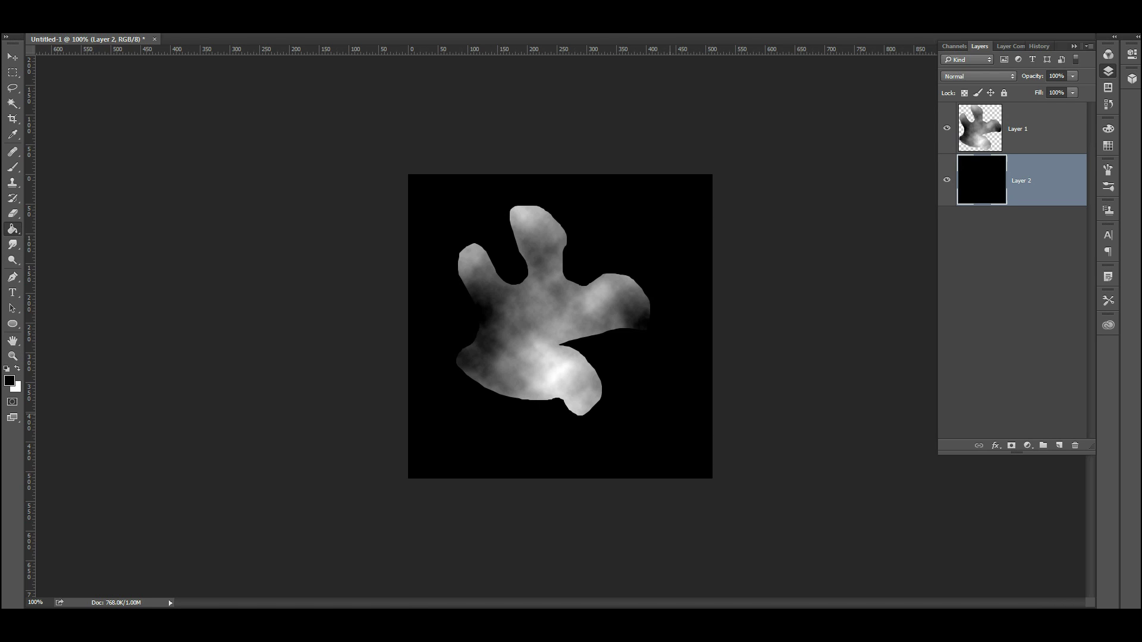
Step: Erase around the edges of the cloud shape on Layer 1 with a soft eraser, leaving a faint central wisp
{"action": "left_click", "coordinate": [1033, 130]}
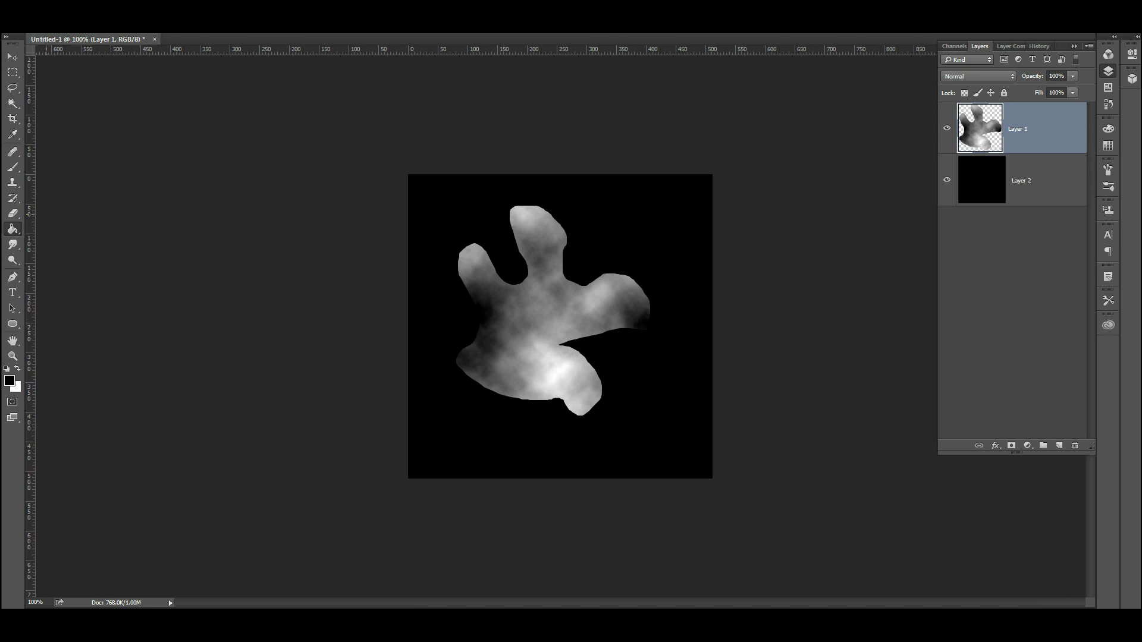
{"action": "key", "text": "e"}
{"action": "left_click_drag", "start_coordinate": [424, 275], "coordinate": [451, 214]}
{"action": "left_click_drag", "start_coordinate": [454, 260], "coordinate": [516, 192]}
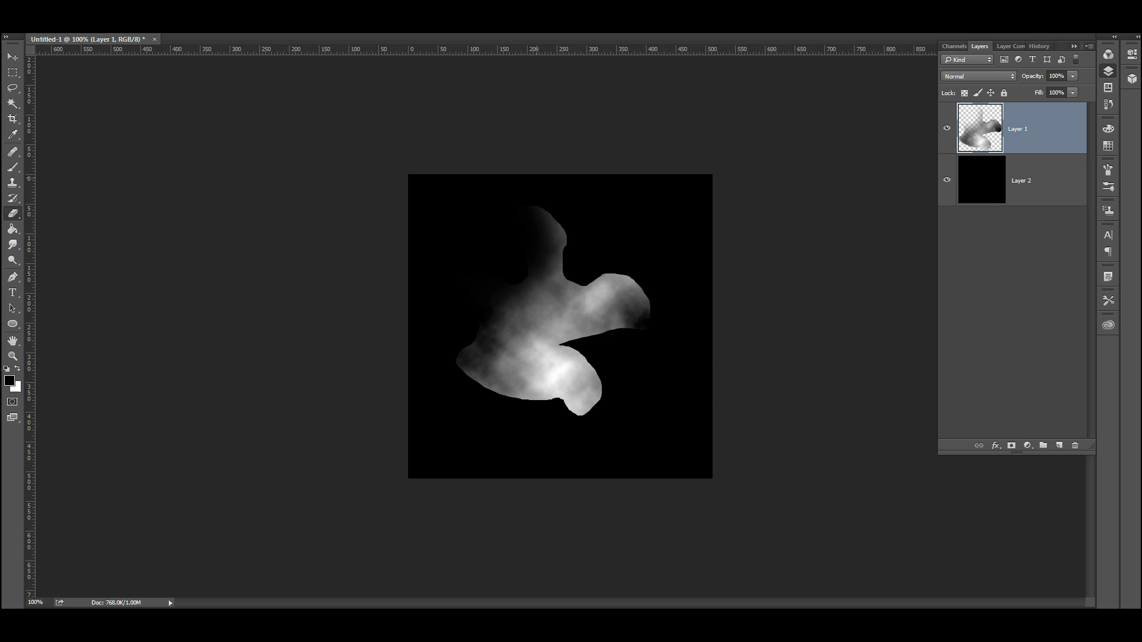
{"action": "mouse_move", "coordinate": [523, 190]}
{"action": "left_mouse_down"}
{"action": "mouse_move", "coordinate": [647, 274]}
{"action": "mouse_move", "coordinate": [635, 351]}
{"action": "mouse_move", "coordinate": [593, 351]}
{"action": "mouse_move", "coordinate": [595, 424]}
{"action": "mouse_move", "coordinate": [538, 439]}
{"action": "mouse_move", "coordinate": [452, 418]}
{"action": "left_mouse_up"}
{"action": "left_click_drag", "start_coordinate": [467, 368], "coordinate": [553, 394]}
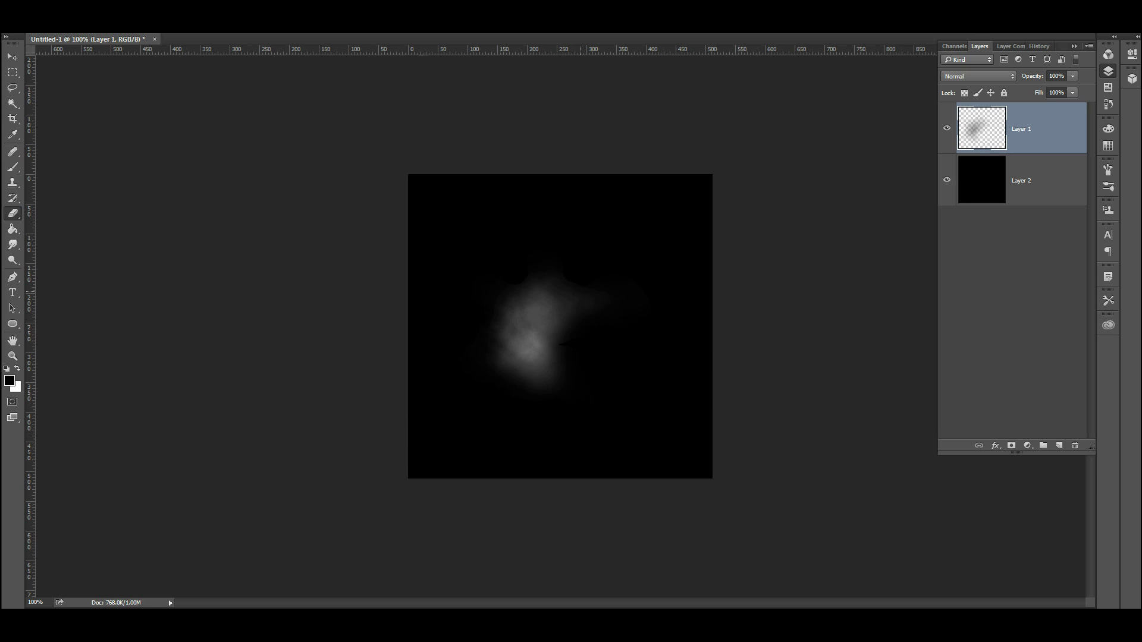
Step: Duplicate Layer 1, rotate the copy clockwise and shift it to the upper right so the wisps form an arc
{"action": "left_click_drag", "start_coordinate": [1021, 128], "coordinate": [1059, 446]}
{"action": "left_click", "coordinate": [13, 56]}
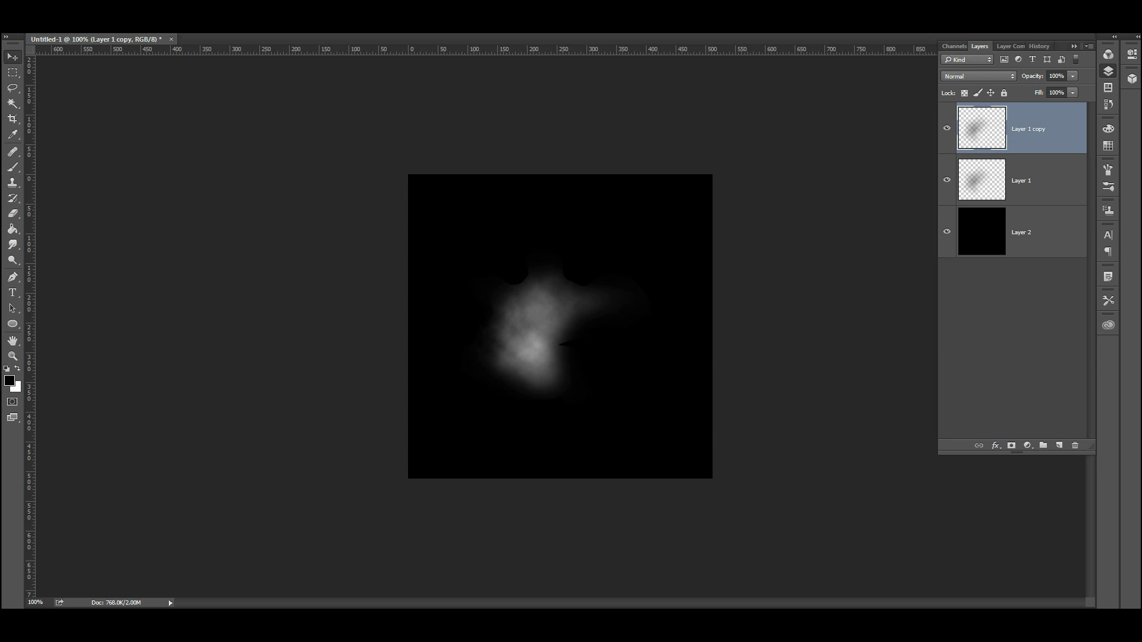
{"action": "key", "text": "ctrl+t"}
{"action": "left_click_drag", "start_coordinate": [672, 172], "coordinate": [747, 366]}
{"action": "left_click_drag", "start_coordinate": [546, 310], "coordinate": [587, 299]}
{"action": "key", "text": "Return"}
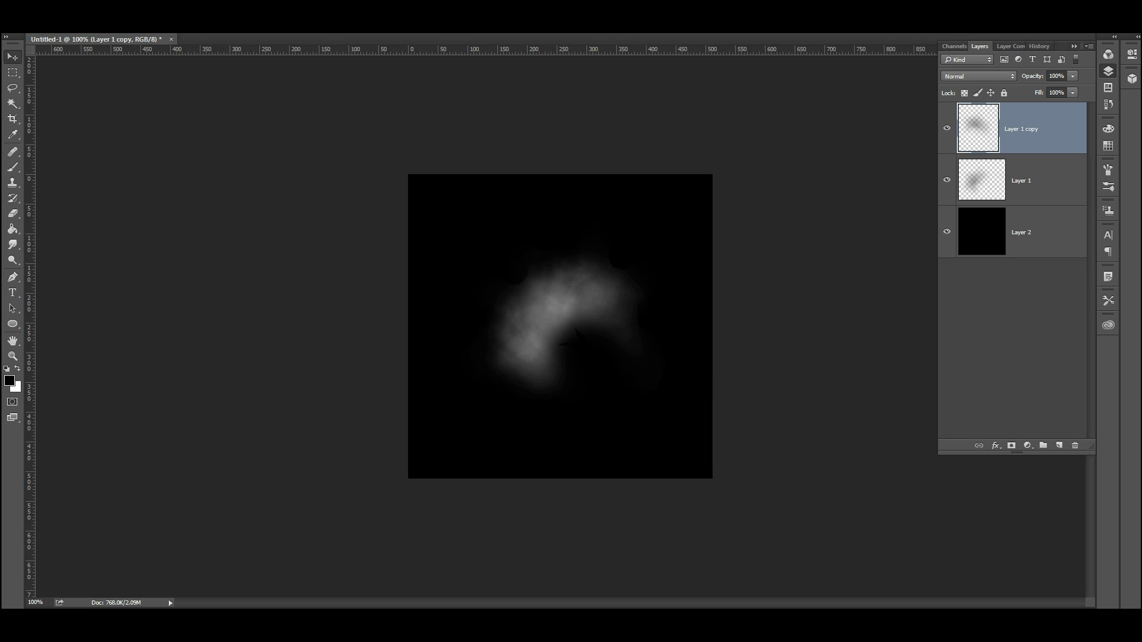
Step: Soften the arc's lower inner edge by erasing it on Layer 1, and reselect the copy above it
{"action": "key", "text": "e"}
{"action": "left_click_drag", "start_coordinate": [593, 369], "coordinate": [581, 368]}
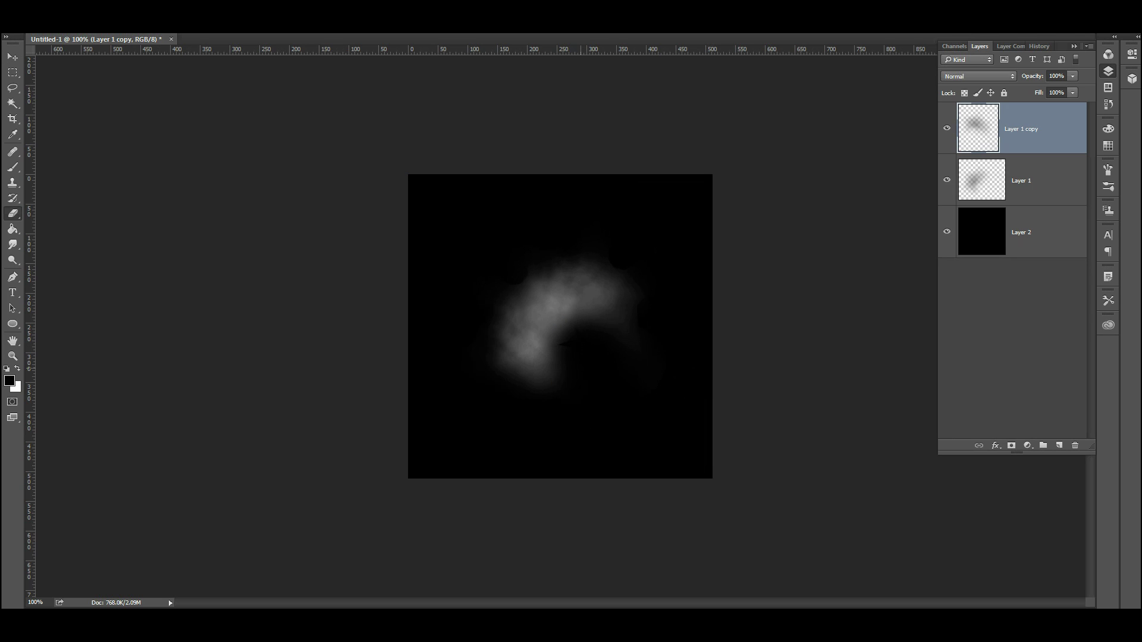
{"action": "key", "text": "ctrl+z"}
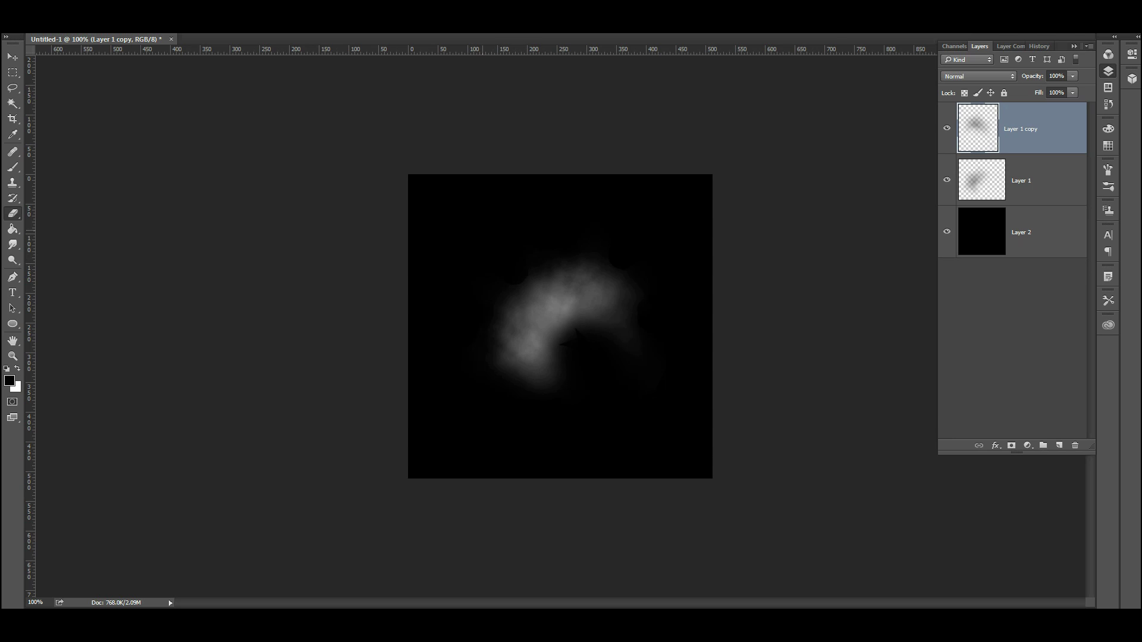
{"action": "left_click", "coordinate": [1028, 181]}
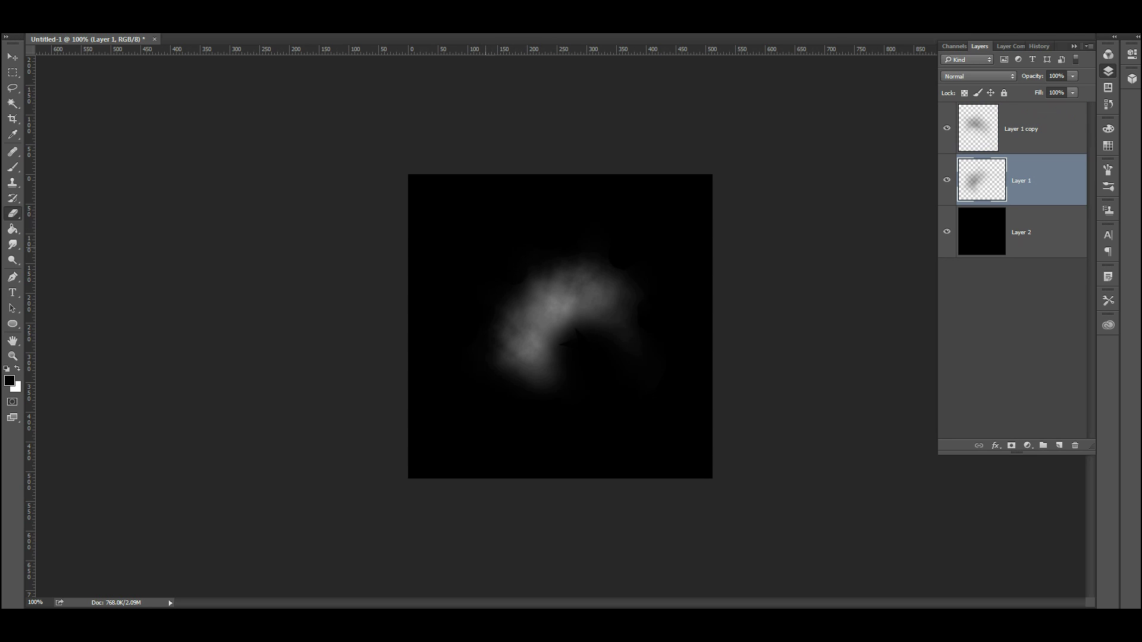
{"action": "mouse_move", "coordinate": [569, 381]}
{"action": "left_mouse_down"}
{"action": "mouse_move", "coordinate": [568, 355]}
{"action": "mouse_move", "coordinate": [606, 363]}
{"action": "left_mouse_up"}
{"action": "key", "text": "alt+bracketright"}
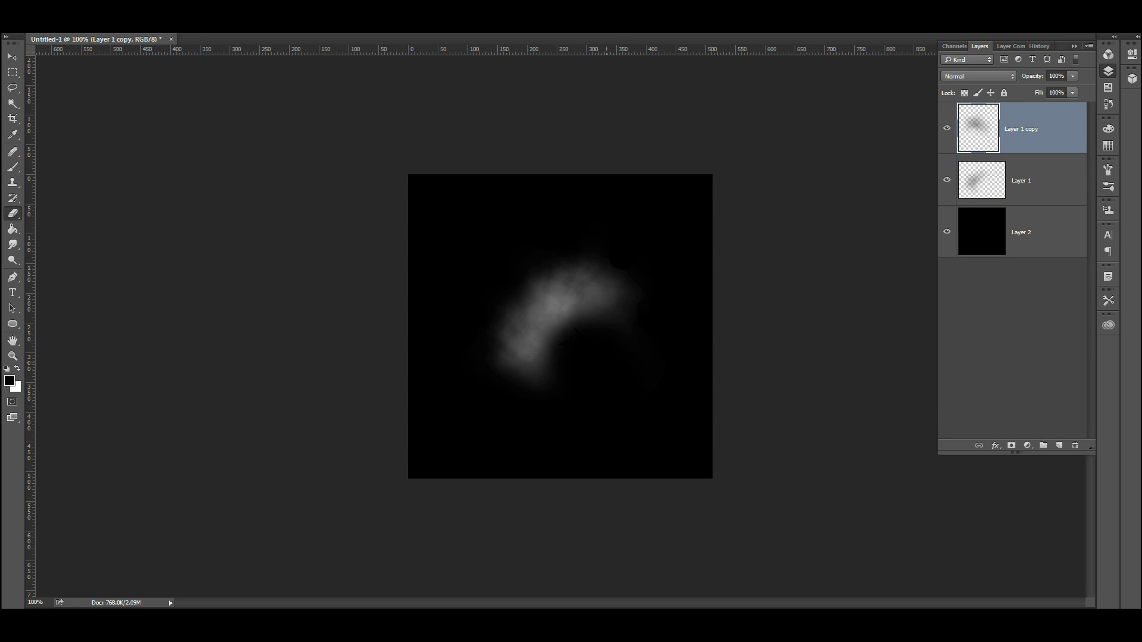
Step: Duplicate Layer 1 copy, rotate the new wisp clockwise and move it down into the arc's hollow
{"action": "left_click_drag", "start_coordinate": [1026, 129], "coordinate": [1059, 446]}
{"action": "key", "text": "ctrl+t"}
{"action": "left_click_drag", "start_coordinate": [656, 188], "coordinate": [739, 356]}
{"action": "mouse_move", "coordinate": [615, 295]}
{"action": "left_mouse_down"}
{"action": "mouse_move", "coordinate": [600, 342]}
{"action": "mouse_move", "coordinate": [585, 327]}
{"action": "left_mouse_up"}
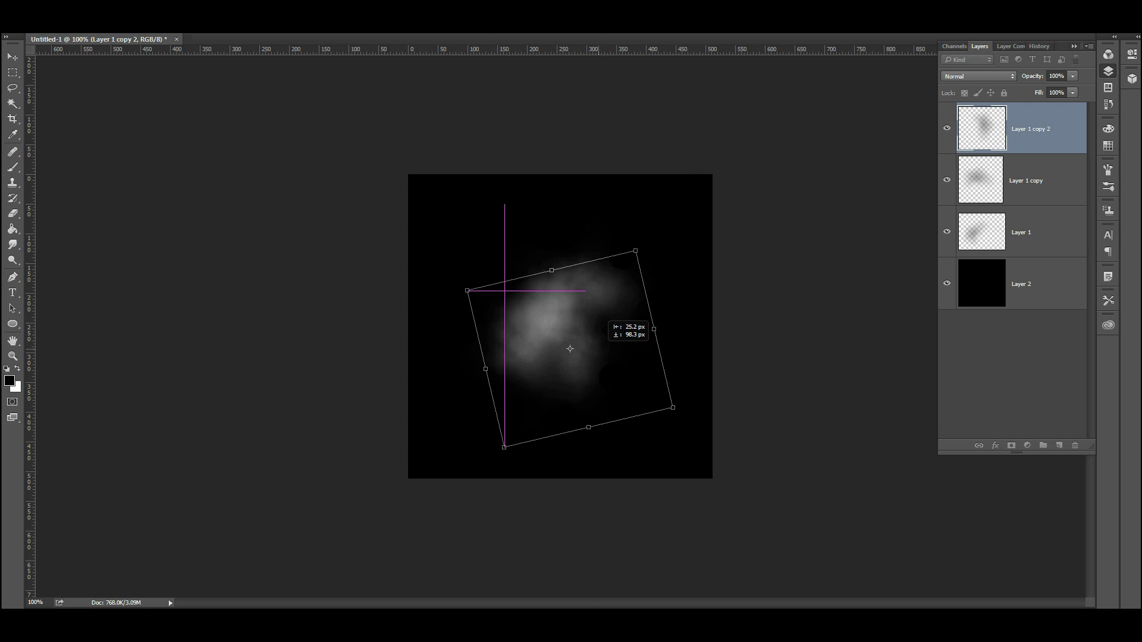
{"action": "key", "text": "Return"}
{"action": "key", "text": "e"}
Step: Duplicate the top wisp layer, rotate the duplicate counterclockwise and place it along the bottom of the cloud
{"action": "left_click_drag", "start_coordinate": [1026, 129], "coordinate": [1059, 446]}
{"action": "key", "text": "ctrl+t"}
{"action": "left_click_drag", "start_coordinate": [678, 316], "coordinate": [586, 189]}
{"action": "mouse_move", "coordinate": [581, 374]}
{"action": "left_mouse_down"}
{"action": "mouse_move", "coordinate": [617, 361]}
{"action": "mouse_move", "coordinate": [602, 374]}
{"action": "mouse_move", "coordinate": [586, 357]}
{"action": "mouse_move", "coordinate": [584, 377]}
{"action": "left_mouse_up"}
{"action": "key", "text": "Return"}
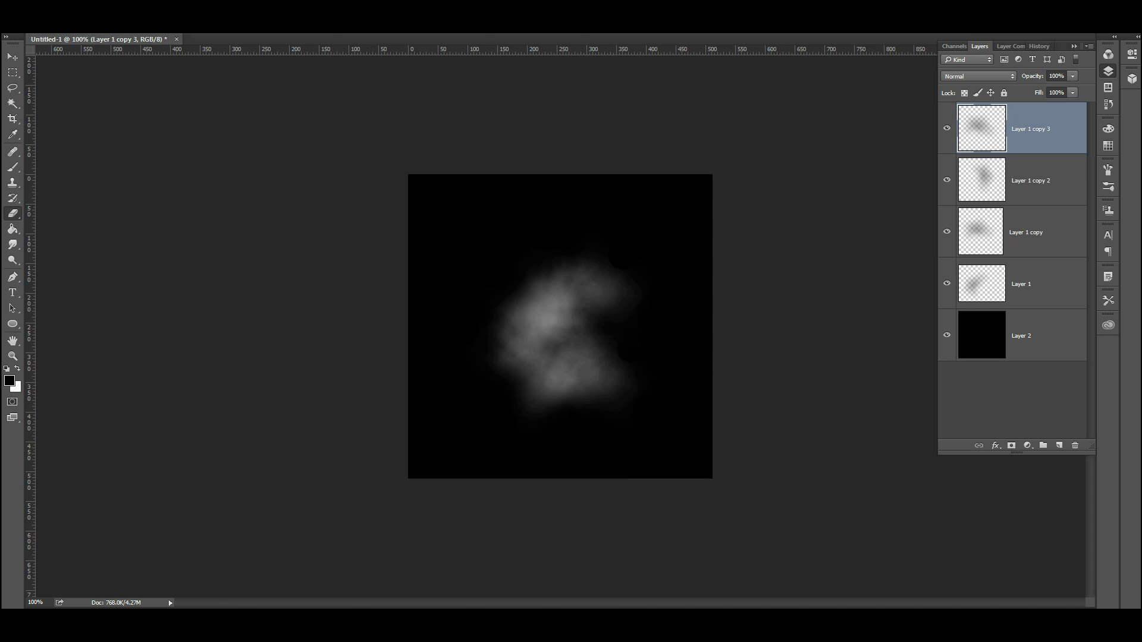
Step: Duplicate the bottom wisp, turn the duplicate about half a turn and reposition it to fill out the cloud
{"action": "left_click_drag", "start_coordinate": [1042, 128], "coordinate": [1060, 445]}
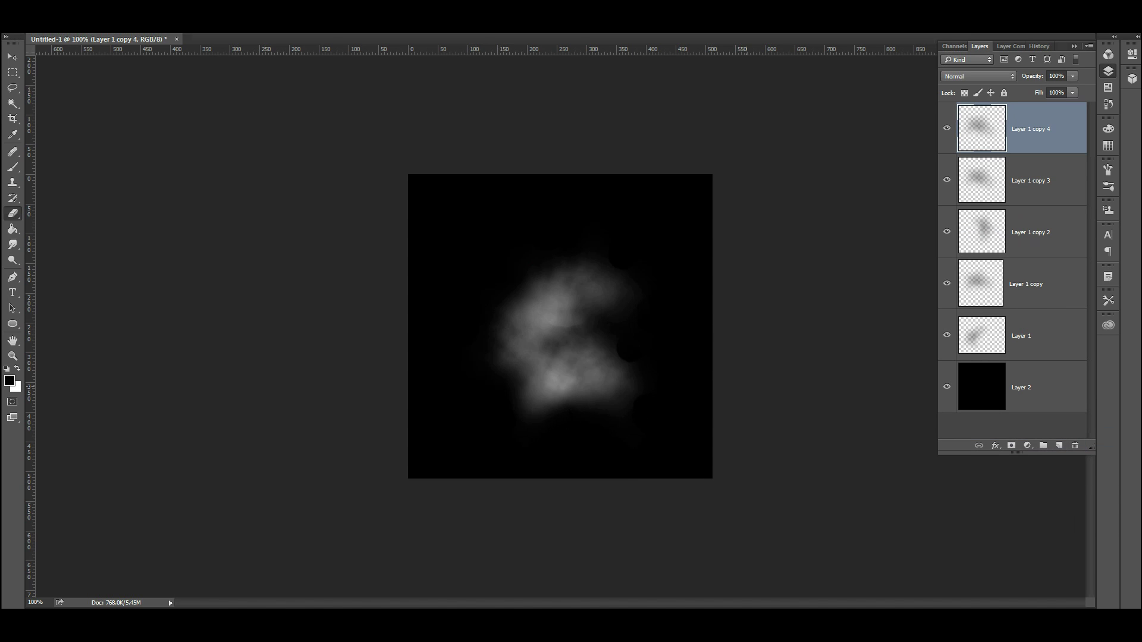
{"action": "left_click", "coordinate": [12, 57]}
{"action": "mouse_move", "coordinate": [572, 363]}
{"action": "left_mouse_down"}
{"action": "mouse_move", "coordinate": [521, 253]}
{"action": "mouse_move", "coordinate": [523, 276]}
{"action": "mouse_move", "coordinate": [525, 255]}
{"action": "left_mouse_up"}
{"action": "key", "text": "ctrl+t"}
{"action": "left_click_drag", "start_coordinate": [461, 215], "coordinate": [756, 503]}
{"action": "left_click_drag", "start_coordinate": [694, 457], "coordinate": [650, 356]}
{"action": "key", "text": "Return"}
Step: Duplicate the wisp again, squash it to about 170 px high, rotate it and place it over the cloud's right side
{"action": "key", "text": "ctrl+j"}
{"action": "key", "text": "ctrl+t"}
{"action": "left_click_drag", "start_coordinate": [600, 438], "coordinate": [600, 408]}
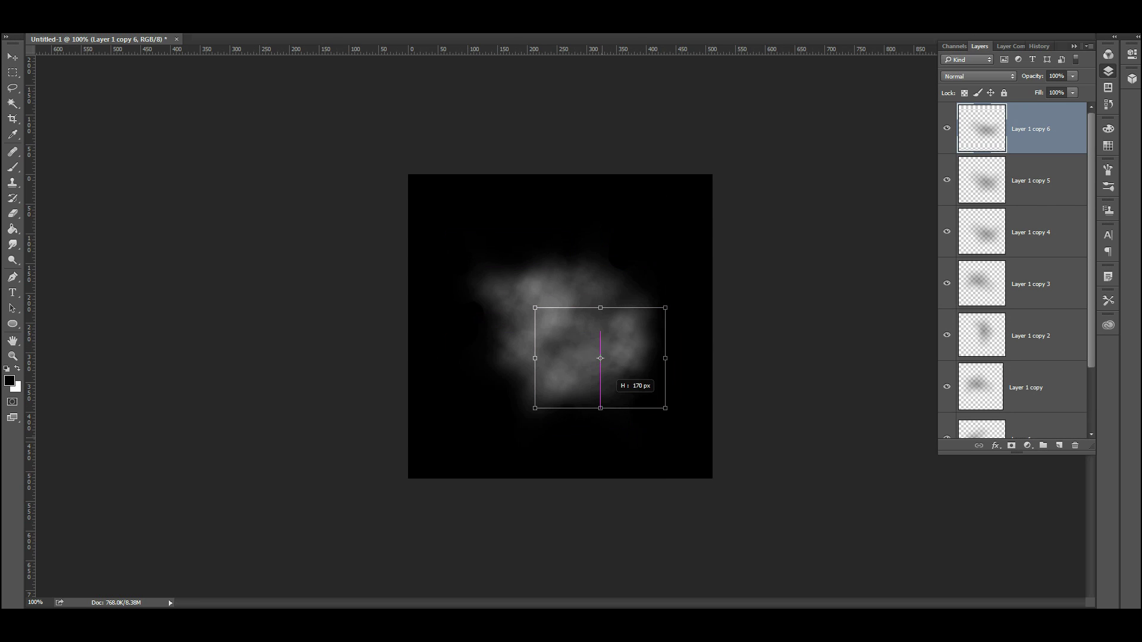
{"action": "left_click_drag", "start_coordinate": [600, 359], "coordinate": [613, 303]}
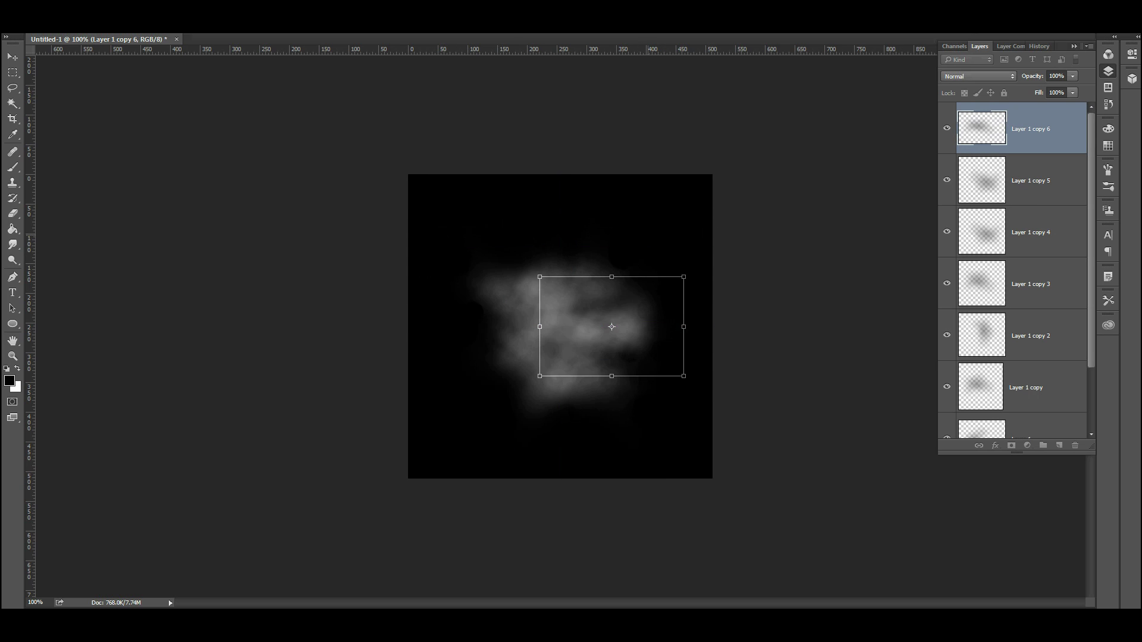
{"action": "left_click_drag", "start_coordinate": [650, 236], "coordinate": [698, 283]}
{"action": "mouse_move", "coordinate": [638, 336]}
{"action": "left_mouse_down"}
{"action": "mouse_move", "coordinate": [649, 344]}
{"action": "mouse_move", "coordinate": [625, 336]}
{"action": "left_mouse_up"}
{"action": "key", "text": "Return"}
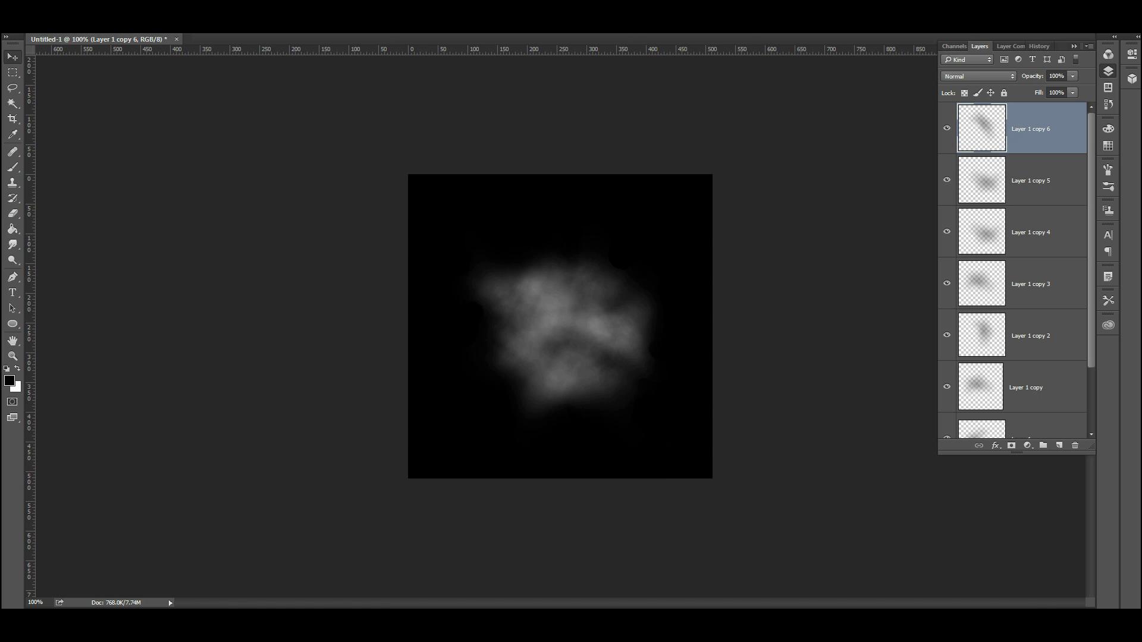
Step: Merge all wisp layers above the black layer into one and shift the merged cloud slightly left
{"action": "scroll", "coordinate": [1014, 271], "scroll_direction": "down", "scroll_amount": 3}
{"action": "left_click", "coordinate": [1033, 361], "text": "shift"}
{"action": "key", "text": "ctrl+e"}
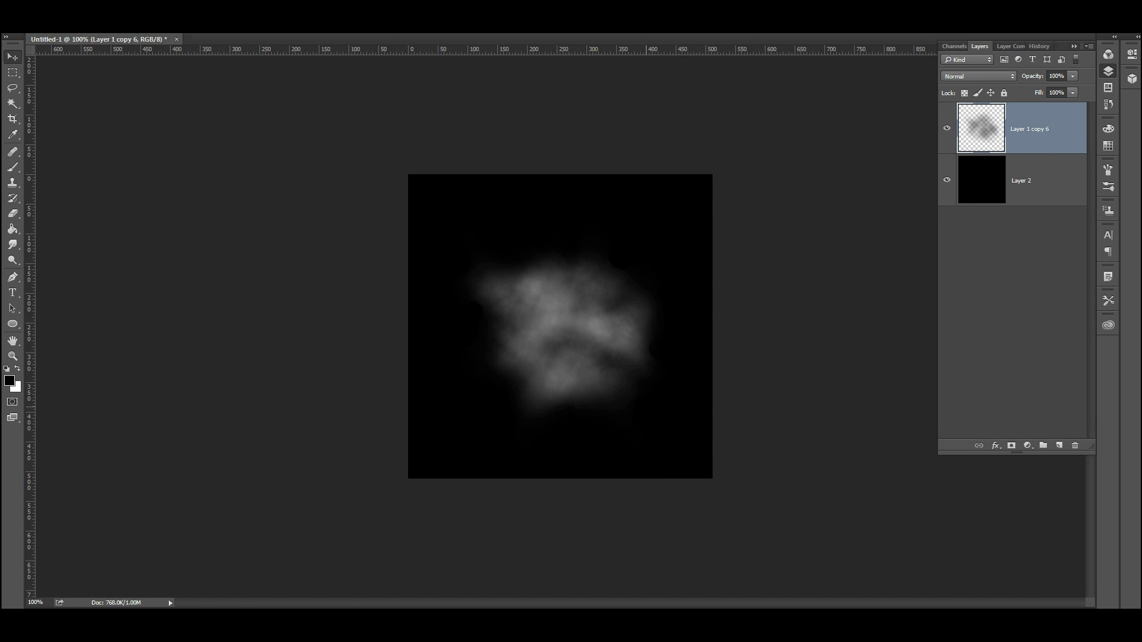
{"action": "mouse_move", "coordinate": [610, 323]}
{"action": "left_mouse_down"}
{"action": "mouse_move", "coordinate": [590, 355]}
{"action": "mouse_move", "coordinate": [605, 325]}
{"action": "left_mouse_up"}
{"action": "key", "text": "ctrl+t"}
{"action": "key", "text": "Return"}
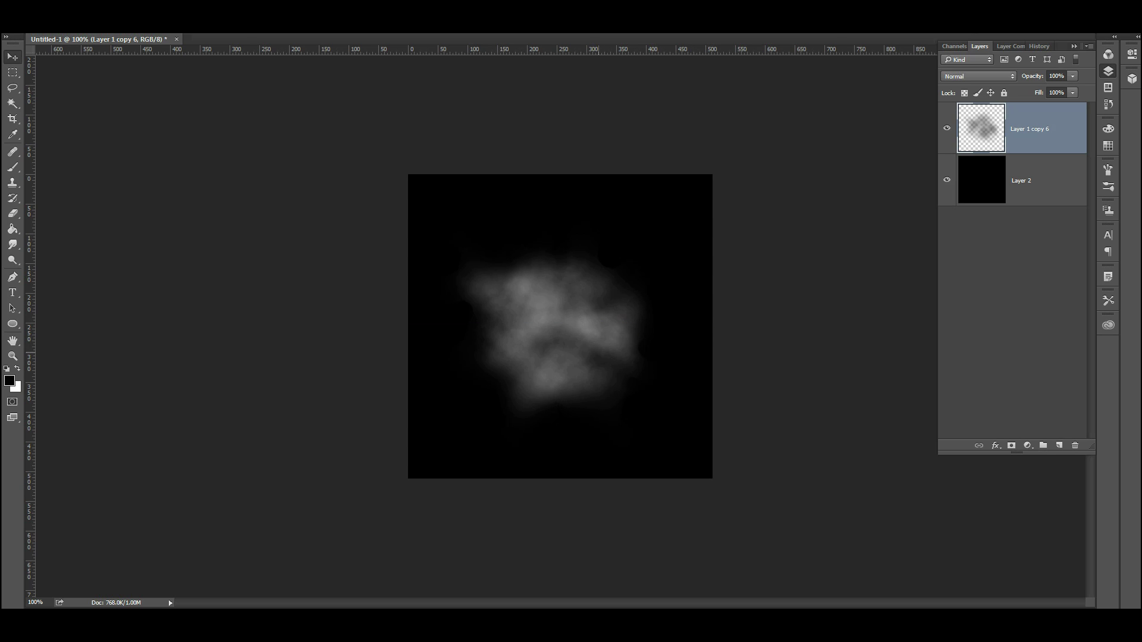
Step: Scale the merged cloud to 105% in width and height and merge it with the black background layer
{"action": "key", "text": "ctrl+t"}
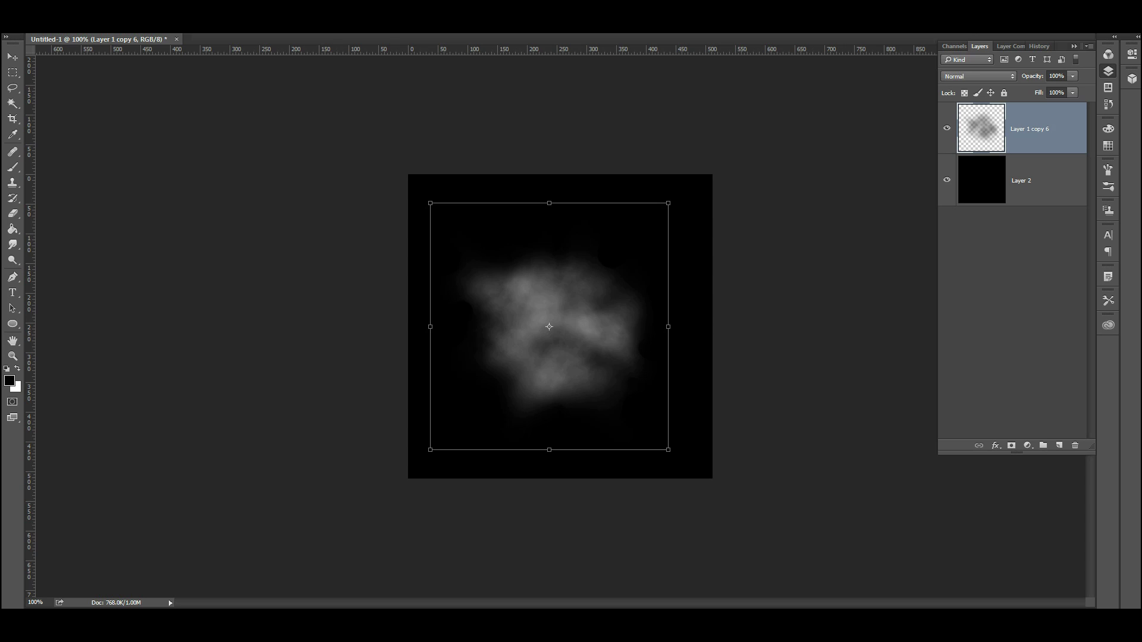
{"action": "type", "text": "105"}
{"action": "key", "text": "Tab"}
{"action": "type", "text": "105"}
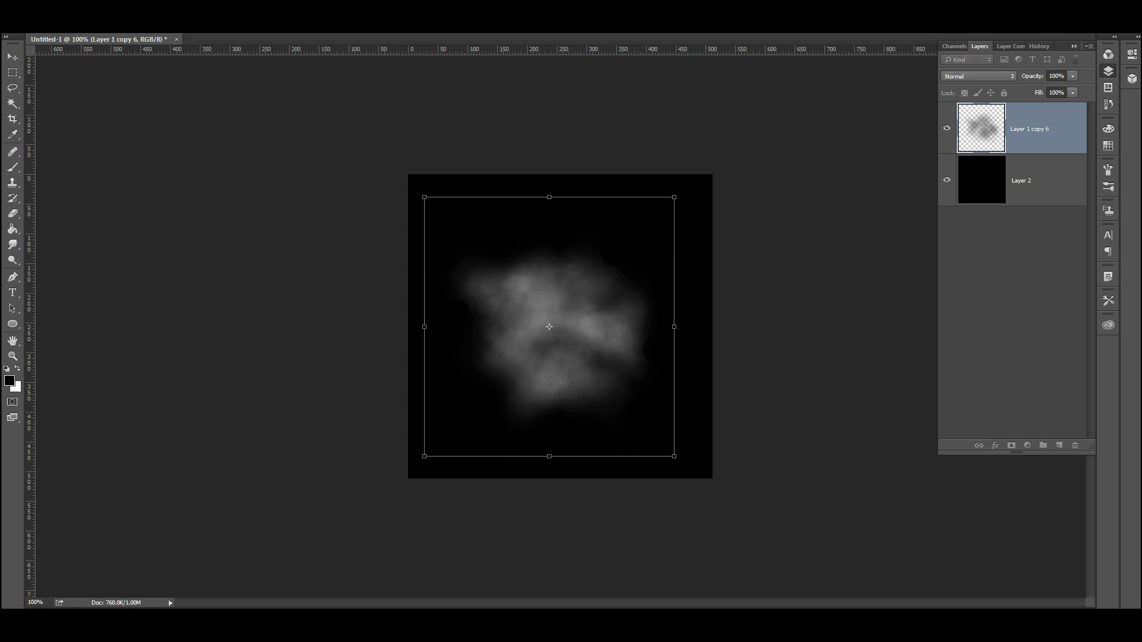
{"action": "key", "text": "Return"}
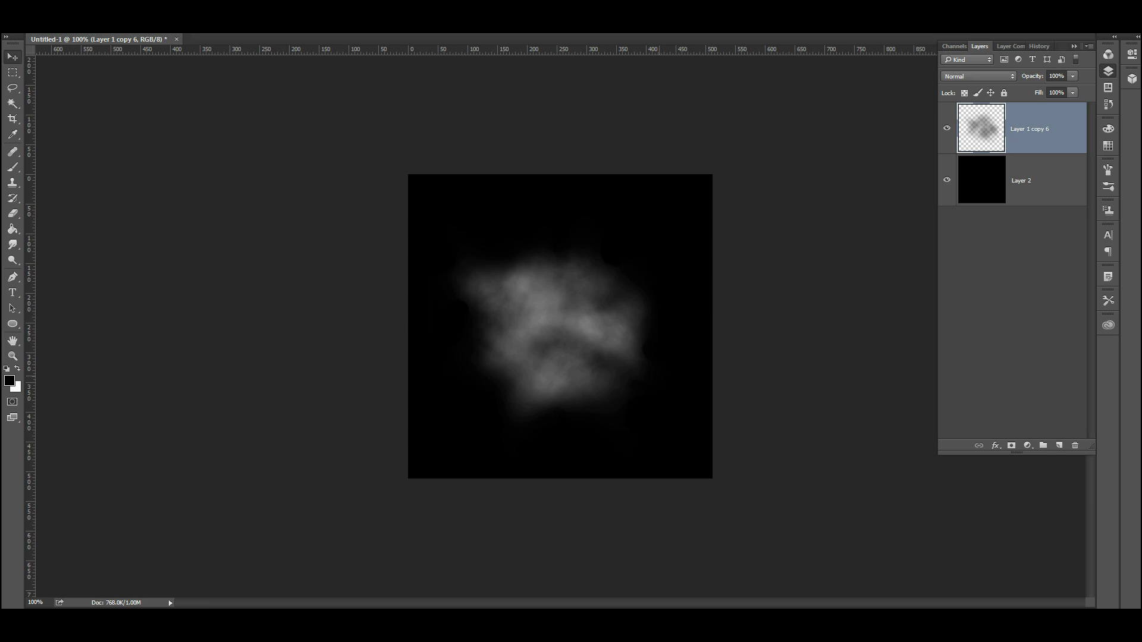
{"action": "left_click", "coordinate": [1034, 180], "text": "shift"}
{"action": "key", "text": "ctrl+e"}
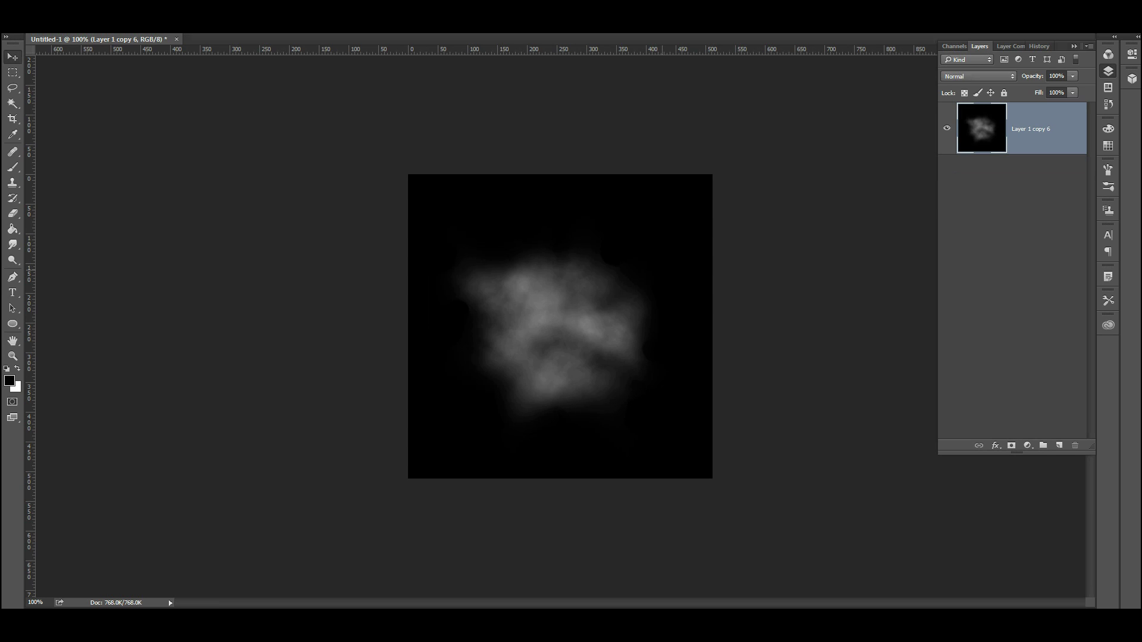
Step: Save the cloud image to the desktop as steam_test.png with Smallest / Slow compression and no interlacing
{"action": "key", "text": "ctrl+s"}
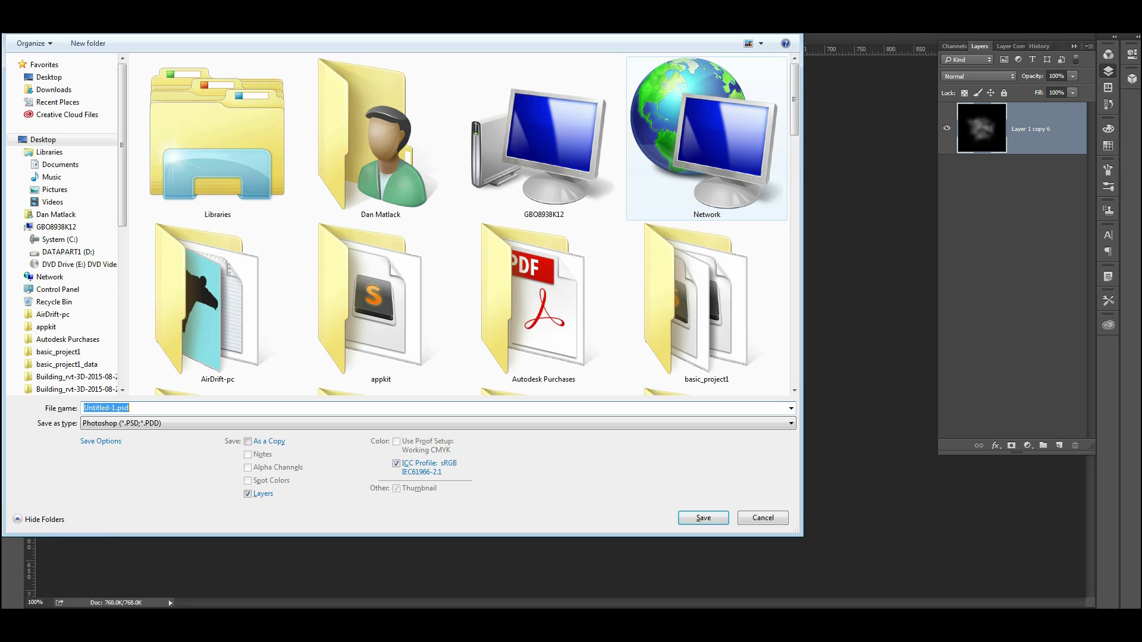
{"action": "type", "text": "steam_test"}
{"action": "key", "text": "Tab"}
{"action": "key", "text": "p"}
{"action": "key", "text": "p"}
{"action": "key", "text": "p"}
{"action": "key", "text": "p"}
{"action": "key", "text": "p"}
{"action": "key", "text": "p"}
{"action": "key", "text": "p"}
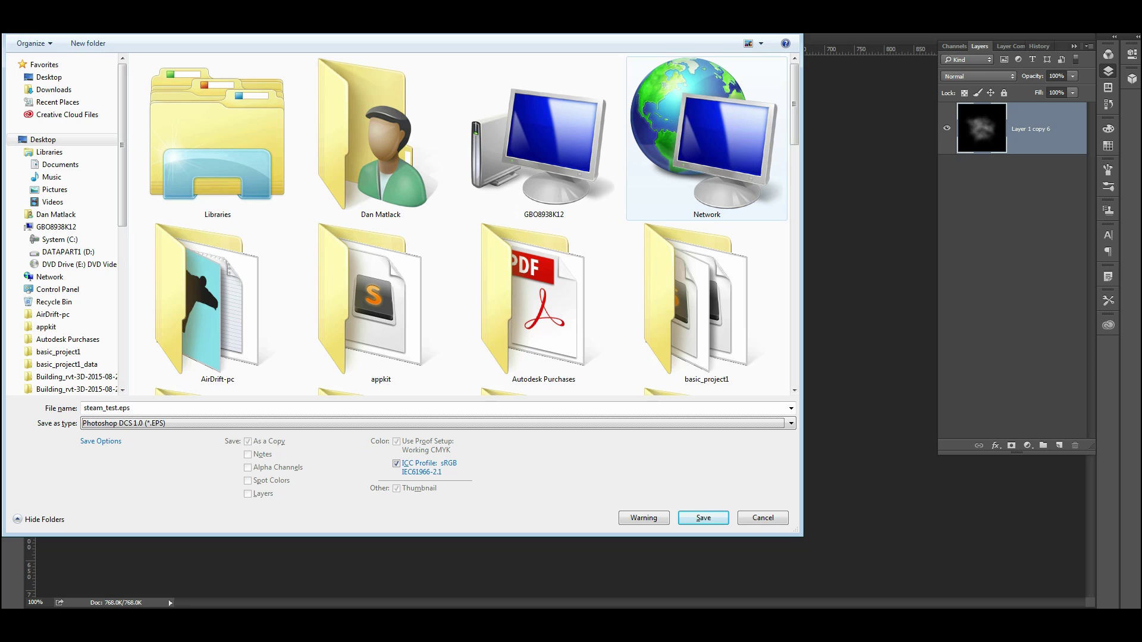
{"action": "key", "text": "p"}
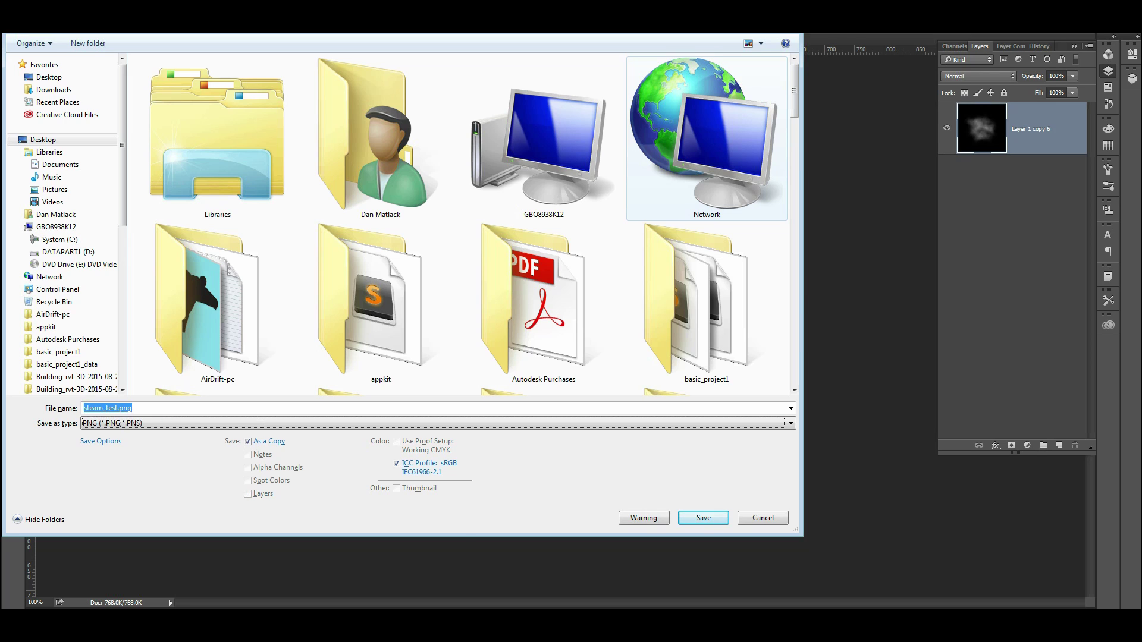
{"action": "key", "text": "Return"}
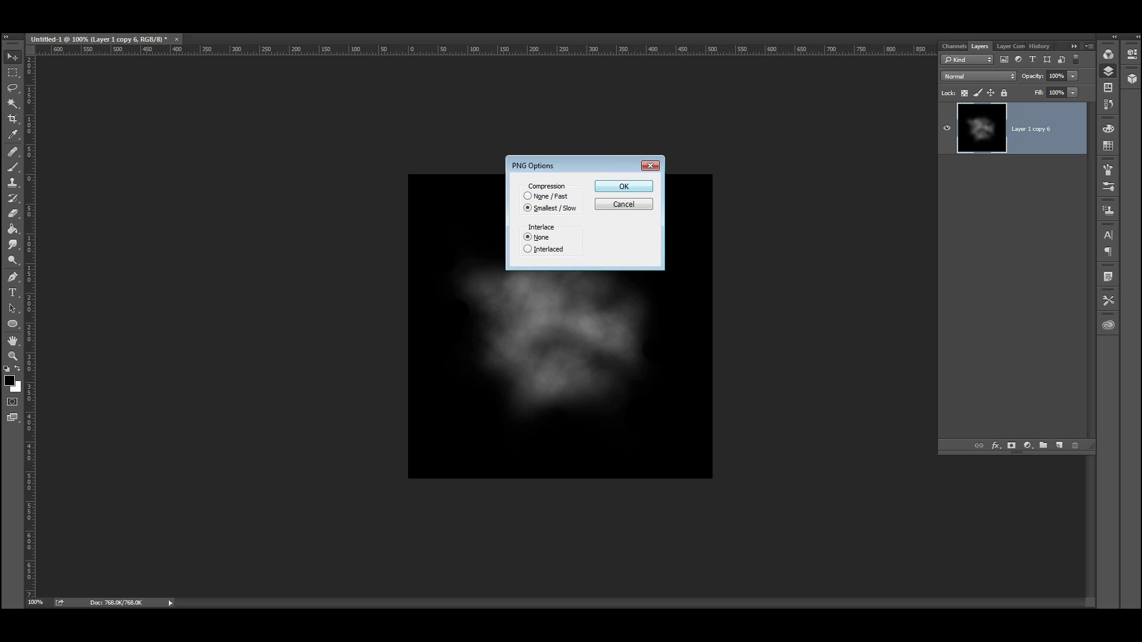
{"action": "key", "text": "Return"}
{"action": "key", "text": "ctrl+shift+s"}
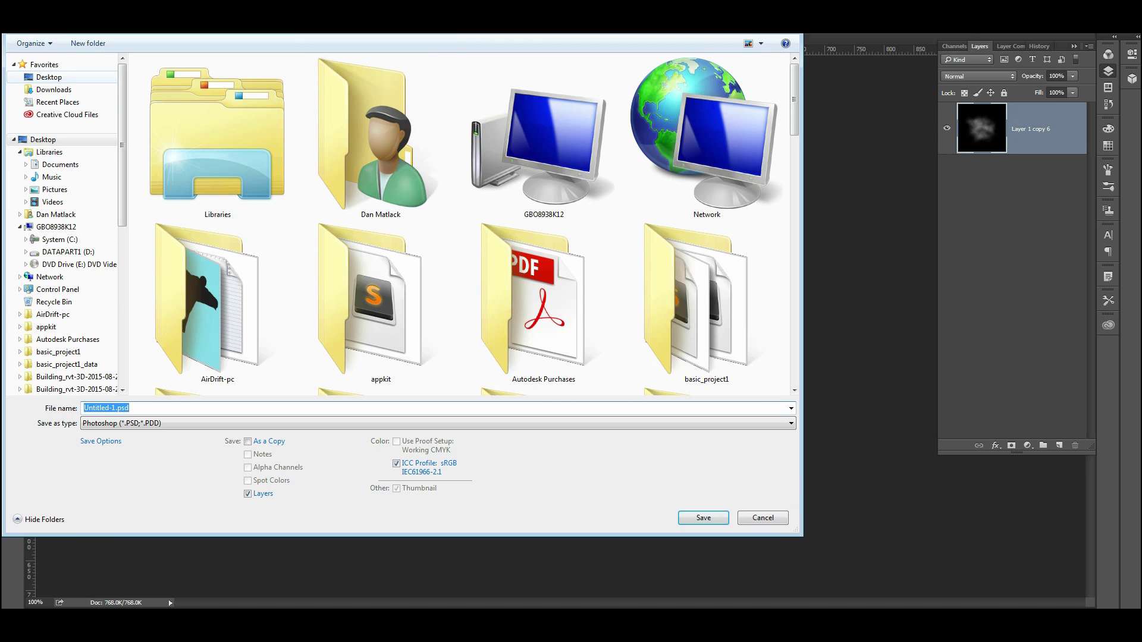
{"action": "left_click", "coordinate": [762, 517]}
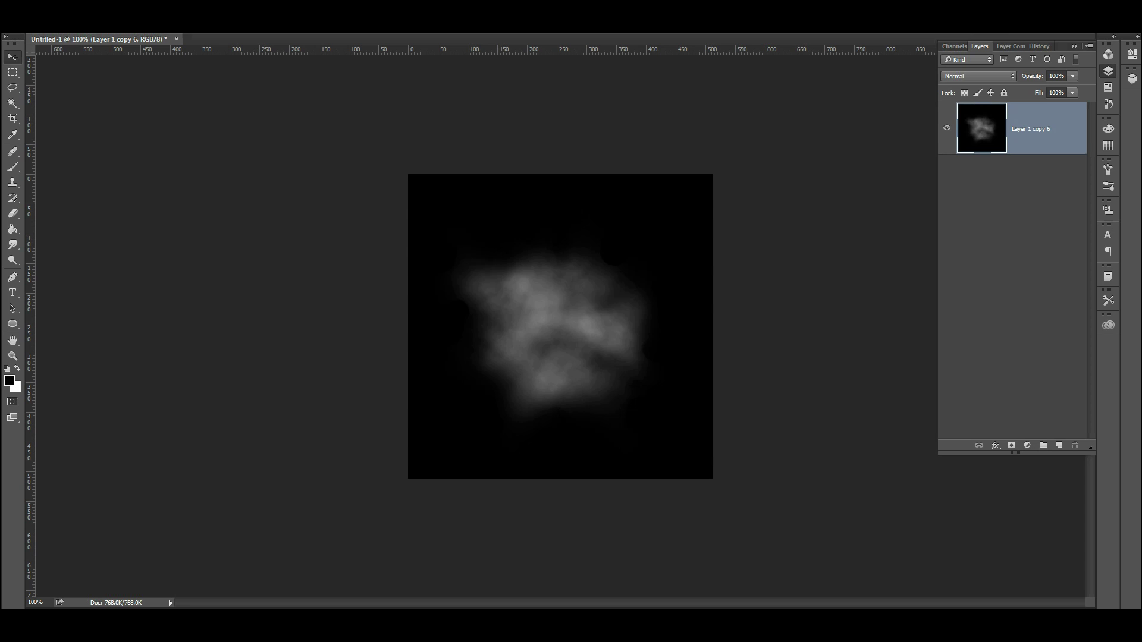
Step: Switch to the Stingray Editor and import steam_test.png from the desktop into the project's content/FX folder
{"action": "key", "text": "alt+Tab"}
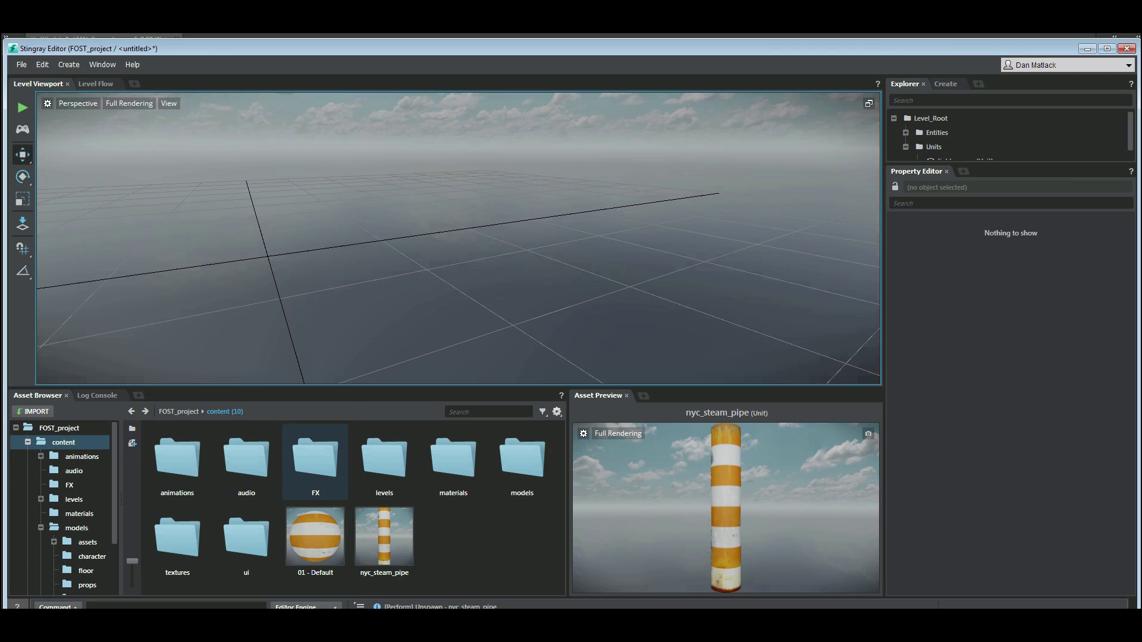
{"action": "double_click", "coordinate": [316, 461]}
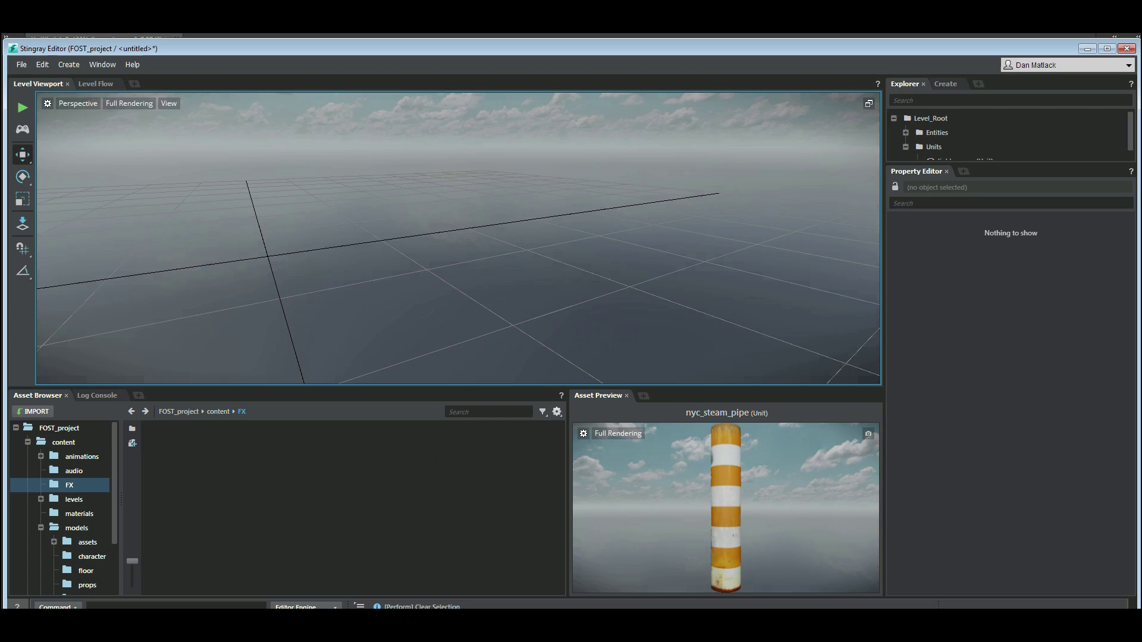
{"action": "right_click", "coordinate": [104, 16]}
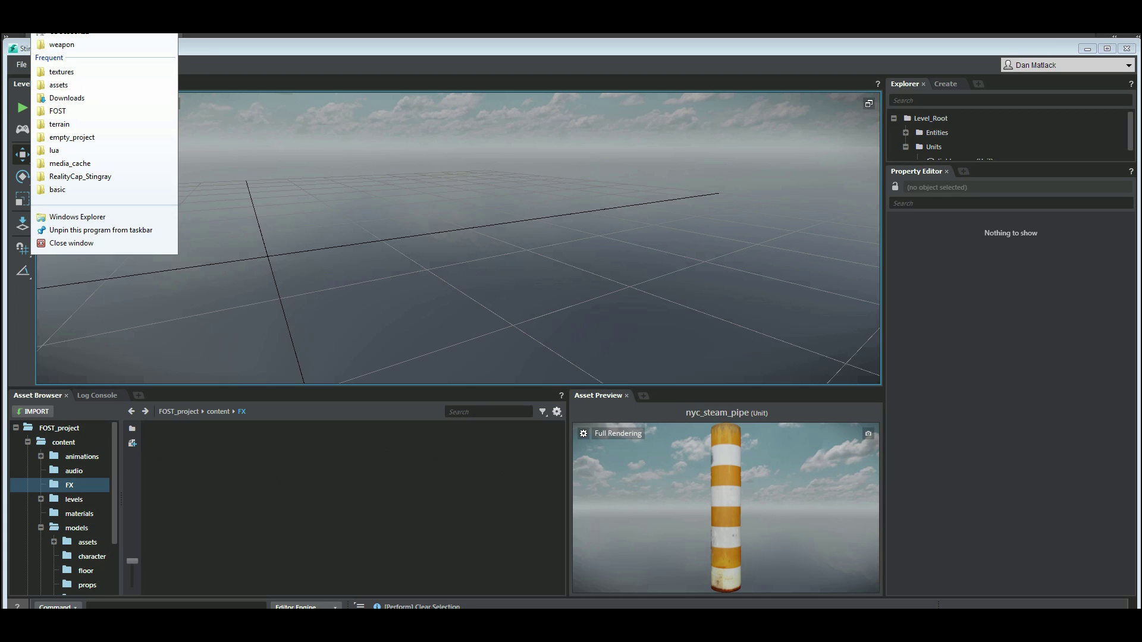
{"action": "left_click", "coordinate": [77, 217]}
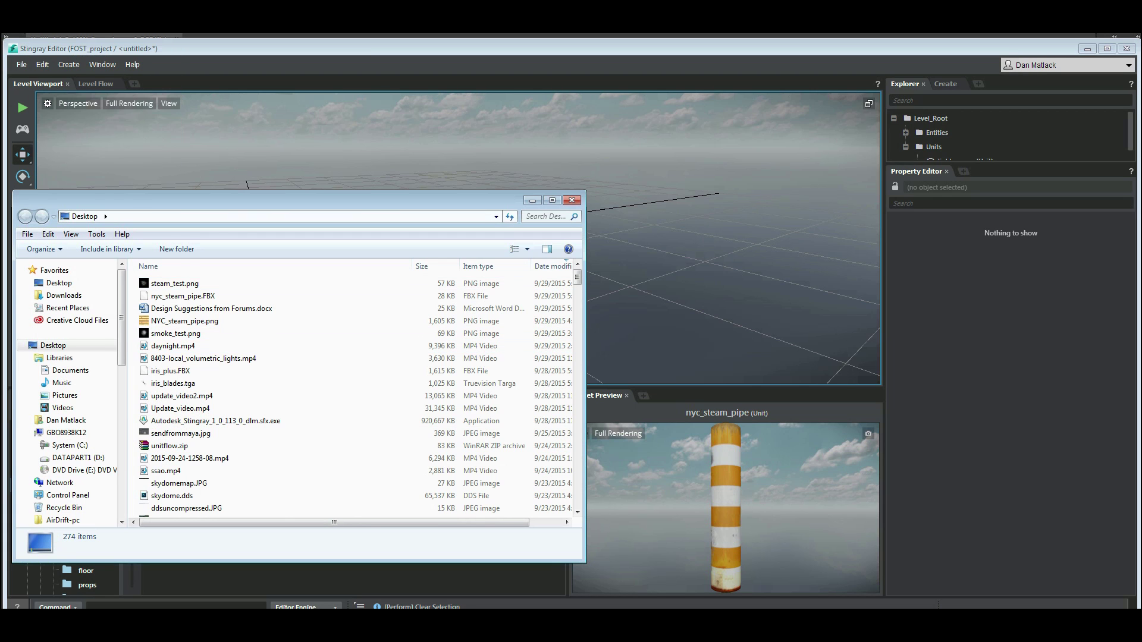
{"action": "left_click_drag", "start_coordinate": [256, 200], "coordinate": [675, 125]}
{"action": "left_click", "coordinate": [595, 207]}
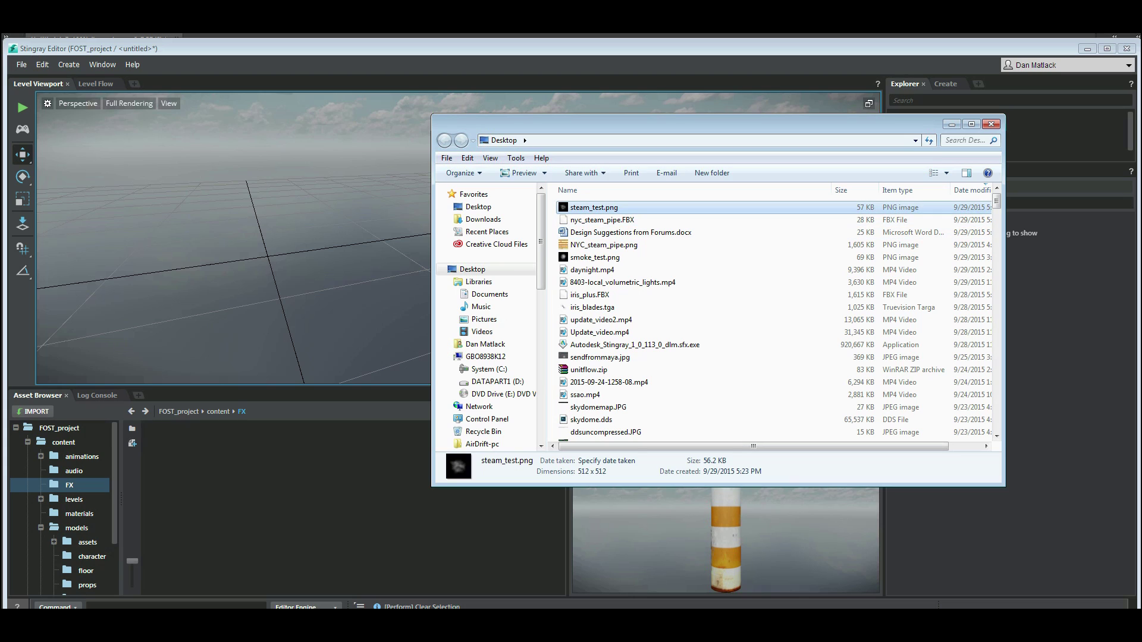
{"action": "left_click_drag", "start_coordinate": [593, 207], "coordinate": [268, 470]}
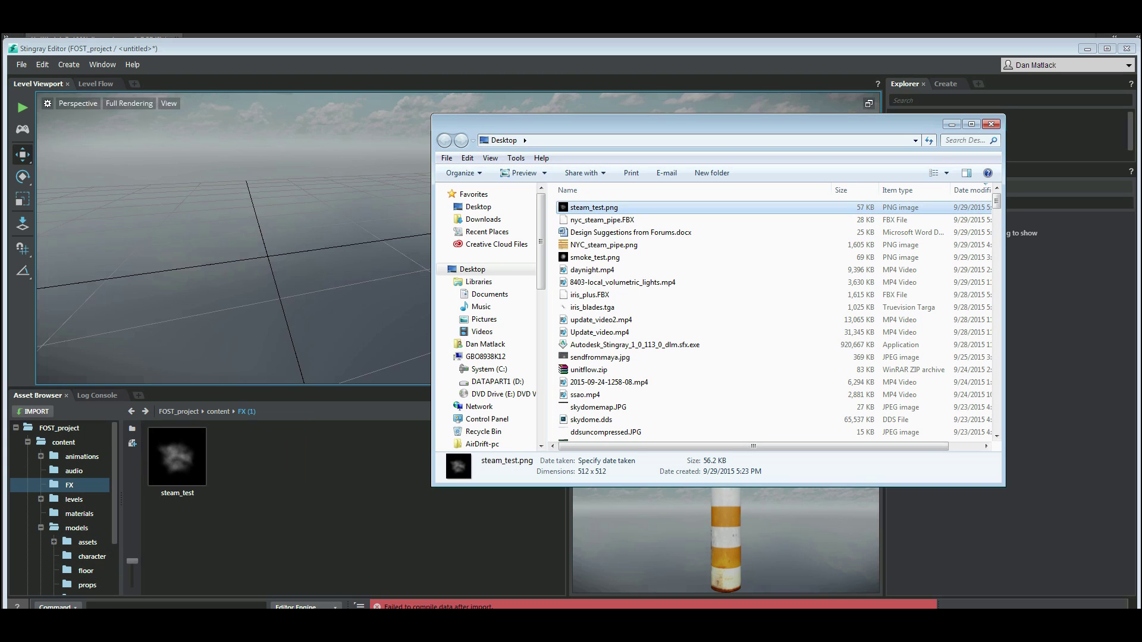
Step: Create a particle effect asset named steam_test in the FX folder
{"action": "left_click", "coordinate": [268, 470]}
{"action": "right_click", "coordinate": [341, 476]}
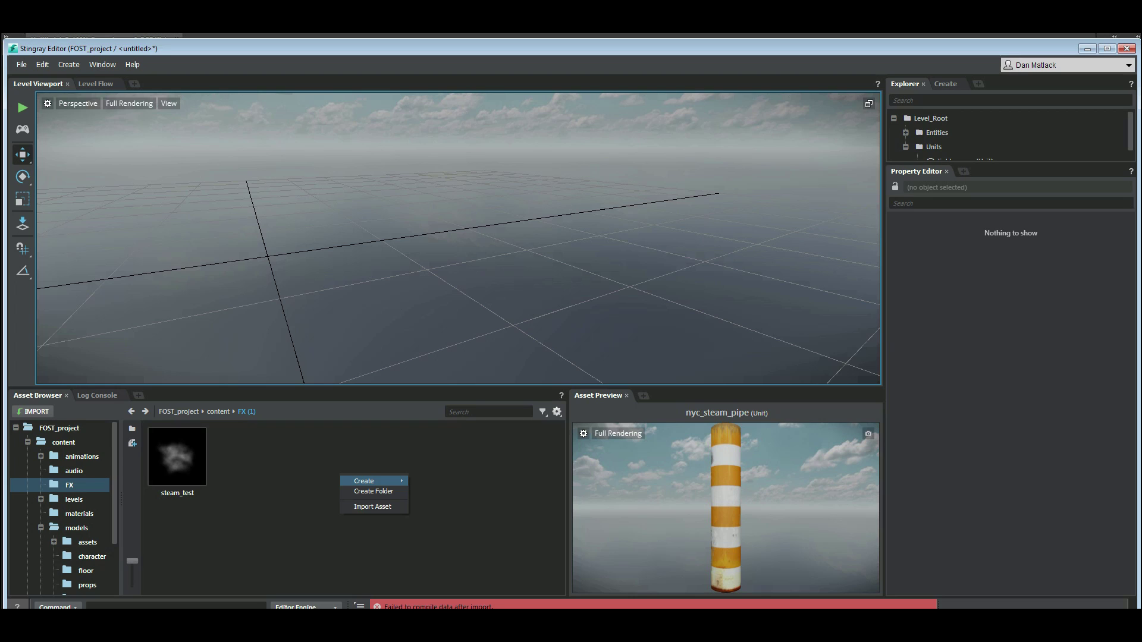
{"action": "mouse_move", "coordinate": [364, 481]}
{"action": "left_click", "coordinate": [430, 504]}
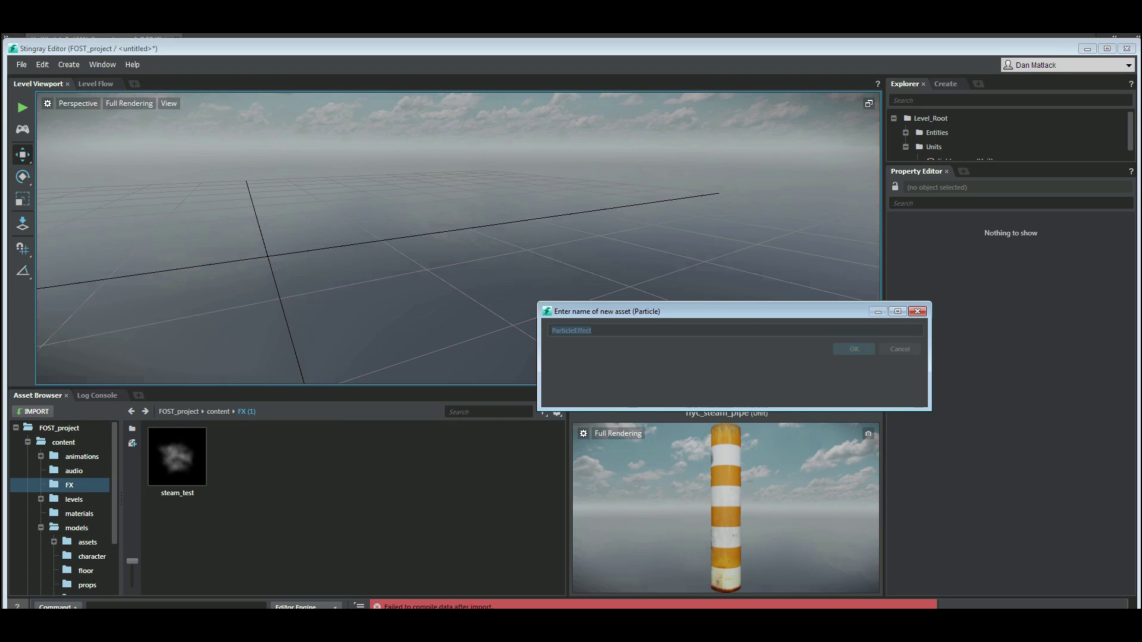
{"action": "type", "text": "steam_te"}
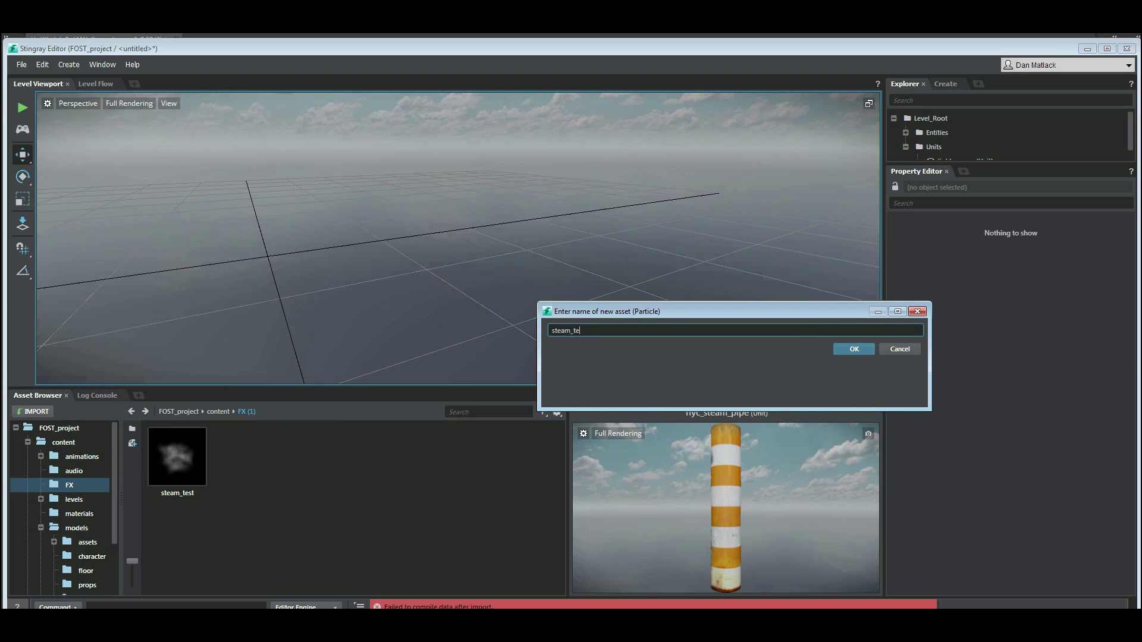
{"action": "type", "text": "st"}
{"action": "key", "text": "Return"}
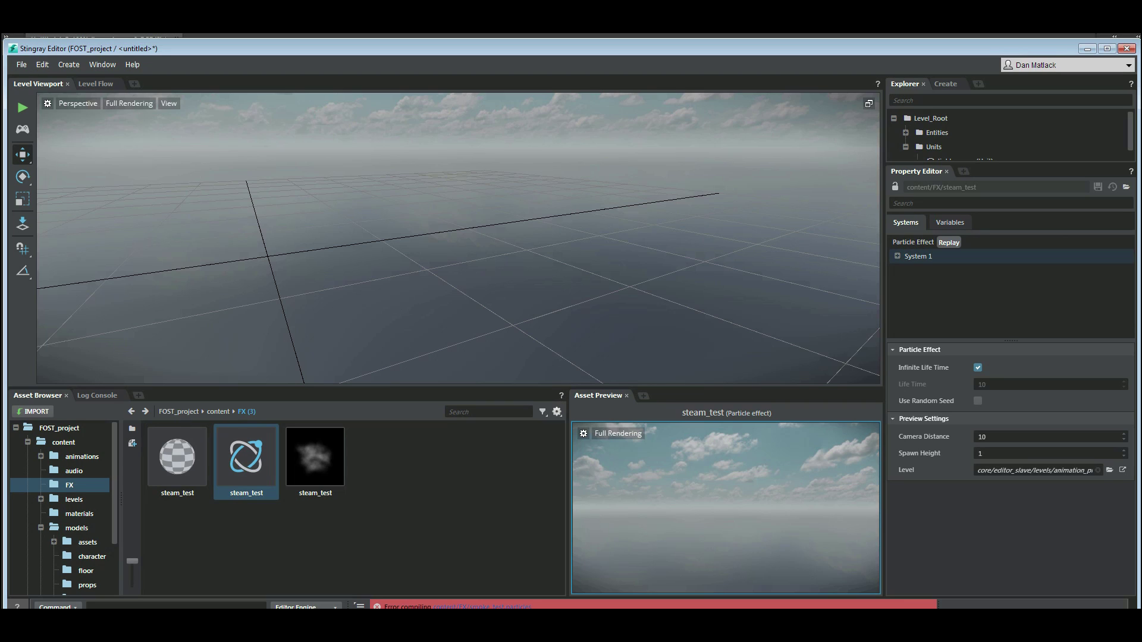
Step: Rename the particle system System 1 as steam_test and assign the steam_test texture as its billboard material's diffuse map
{"action": "left_click", "coordinate": [897, 256]}
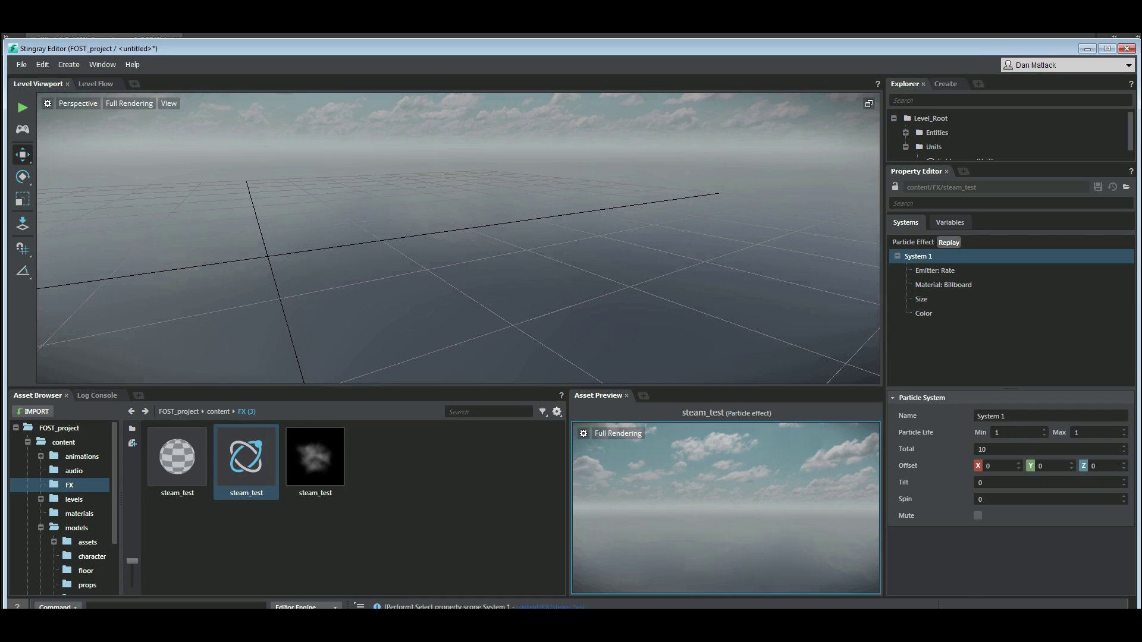
{"action": "left_click", "coordinate": [1018, 414]}
{"action": "type", "text": "steam_test"}
{"action": "key", "text": "Return"}
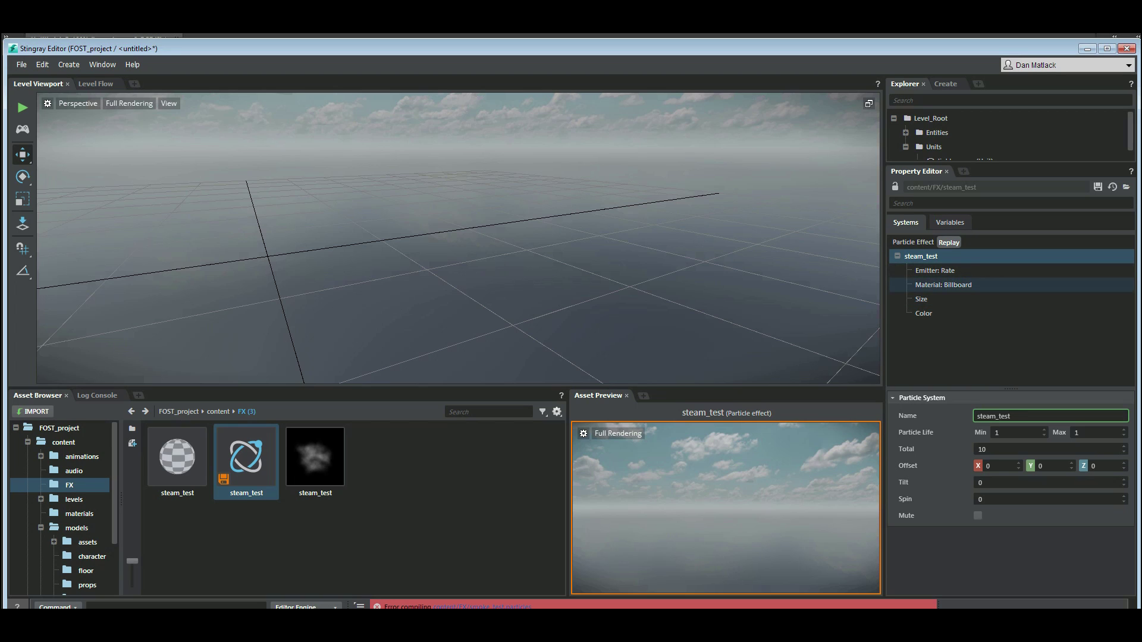
{"action": "left_click", "coordinate": [943, 285]}
{"action": "left_click_drag", "start_coordinate": [315, 458], "coordinate": [1035, 416]}
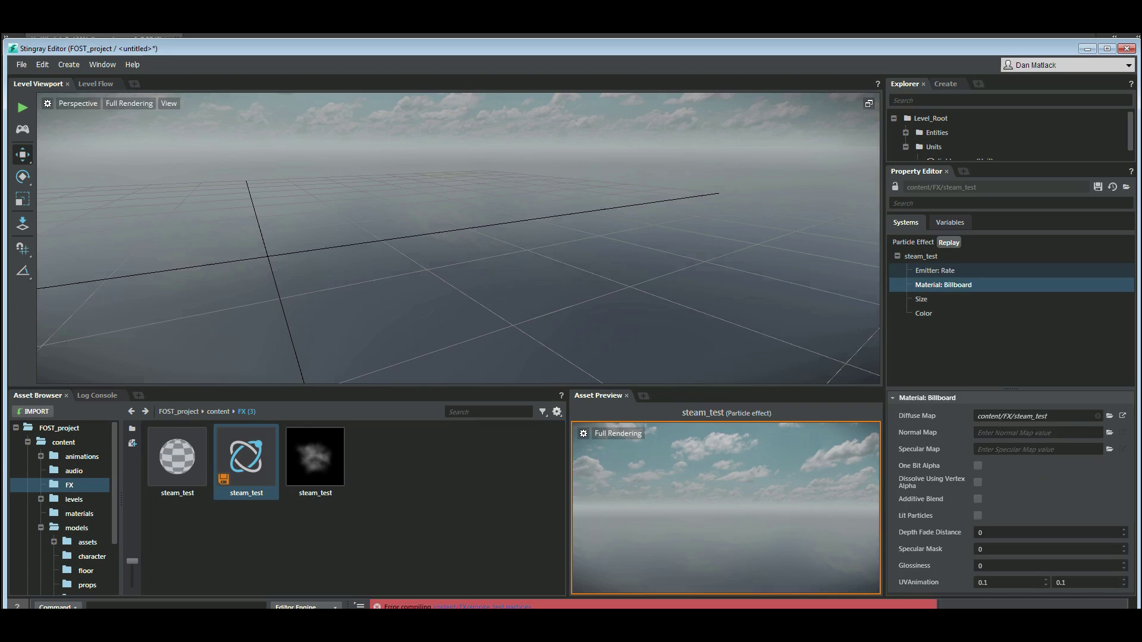
Step: Set the steam_test system's maximum particle life to 5
{"action": "left_click", "coordinate": [935, 271]}
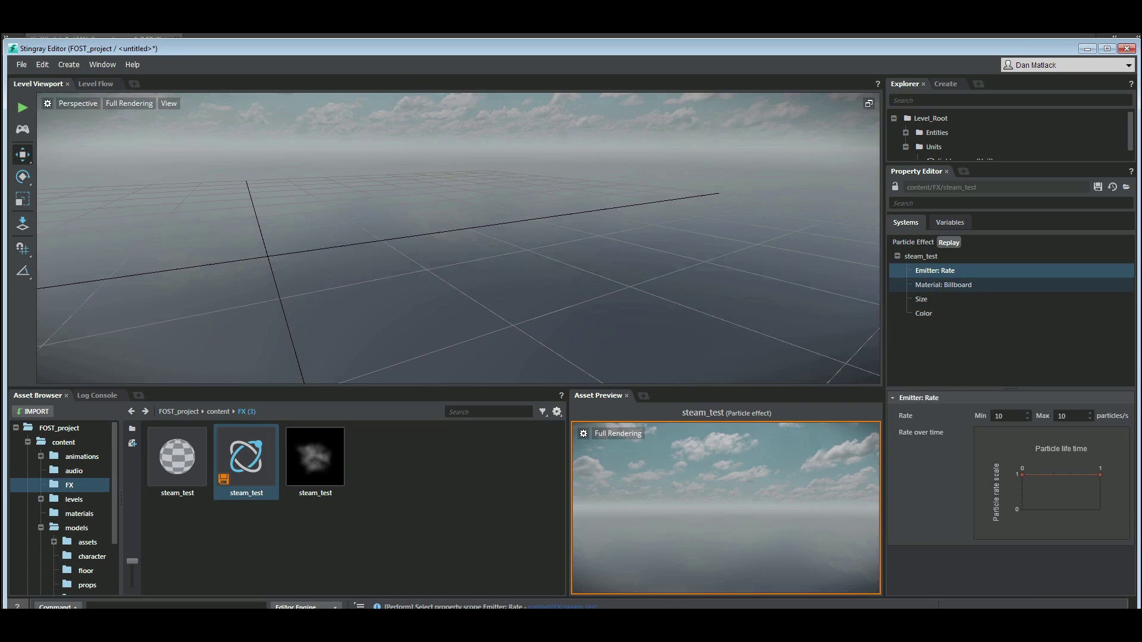
{"action": "left_click", "coordinate": [921, 257]}
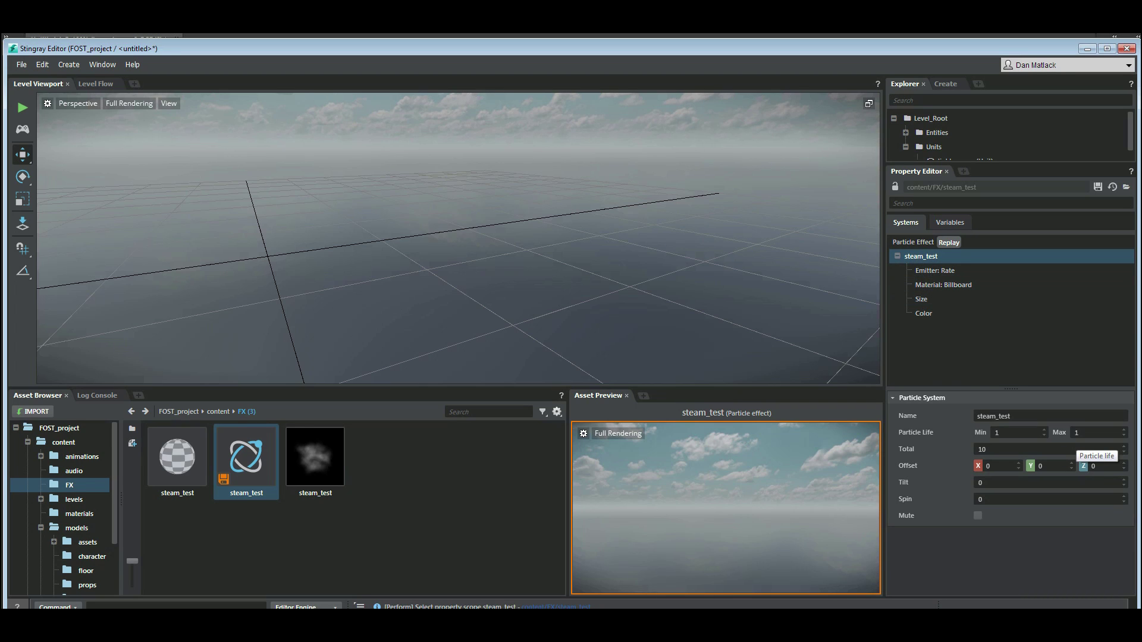
{"action": "left_click", "coordinate": [1077, 434]}
{"action": "type", "text": "5"}
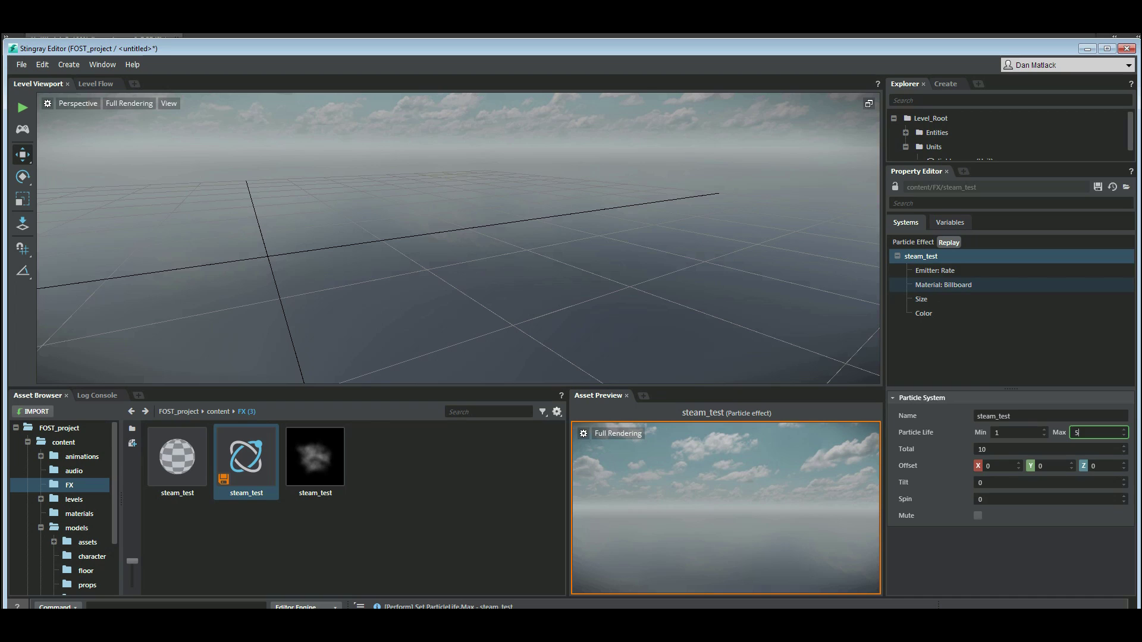
Step: Set the emitter rate to minimum 2 and maximum 50 particles/s and make the rate over time fall to 0 at the end
{"action": "left_click", "coordinate": [935, 271]}
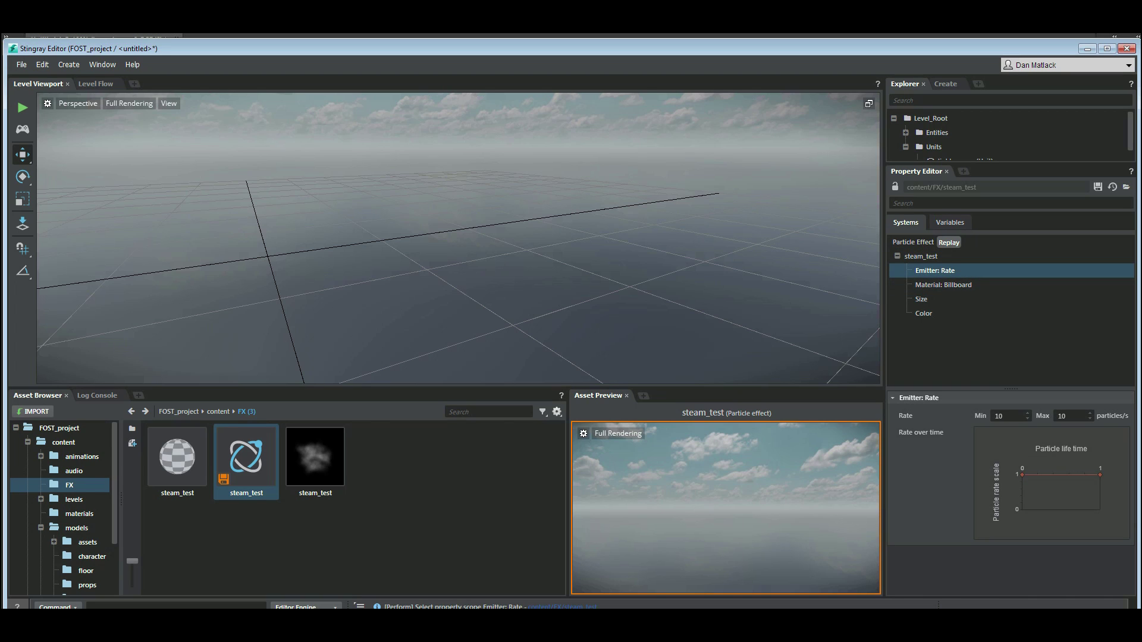
{"action": "left_click", "coordinate": [1004, 416]}
{"action": "key", "text": "Tab"}
{"action": "key", "text": "Return"}
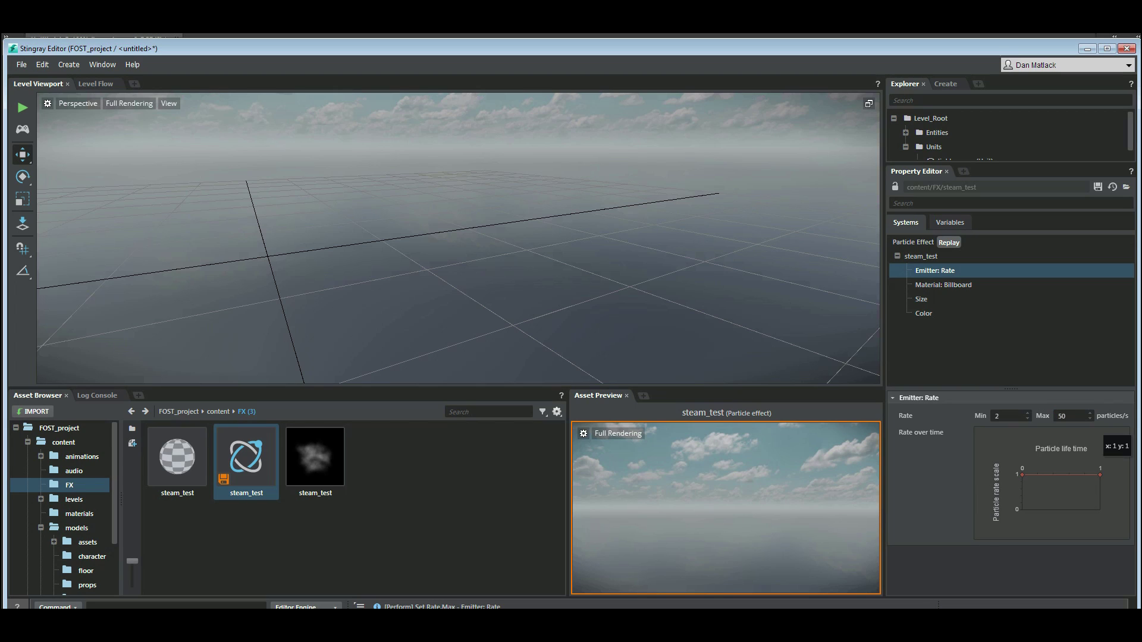
{"action": "left_click_drag", "start_coordinate": [1100, 475], "coordinate": [1100, 510]}
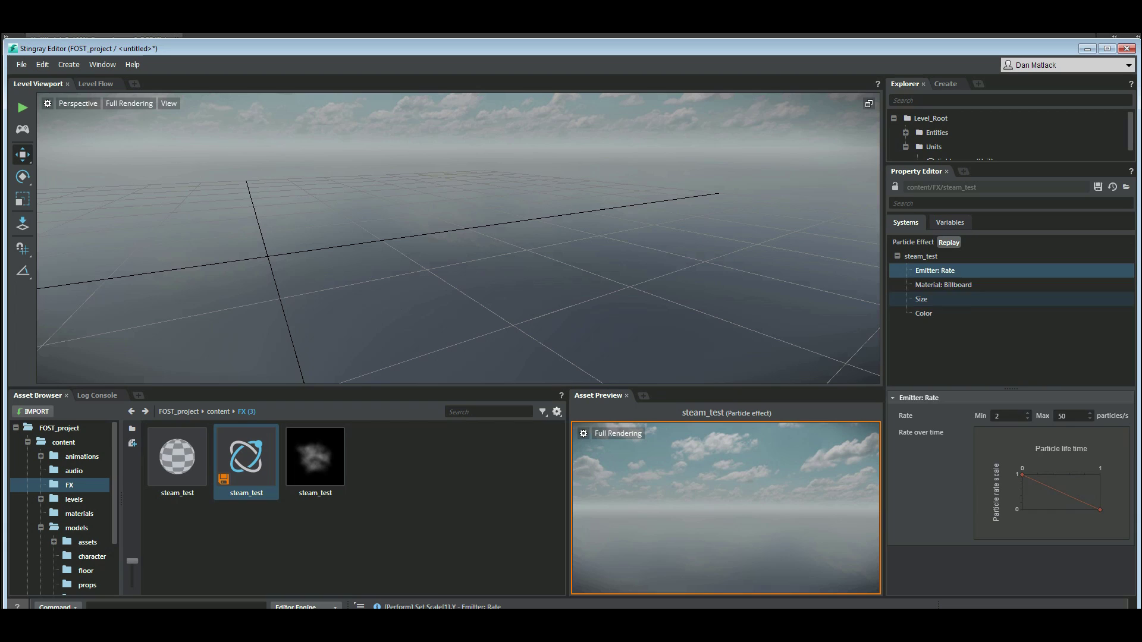
Step: Enable Additive Blend on the particle system's billboard material
{"action": "left_click", "coordinate": [944, 285]}
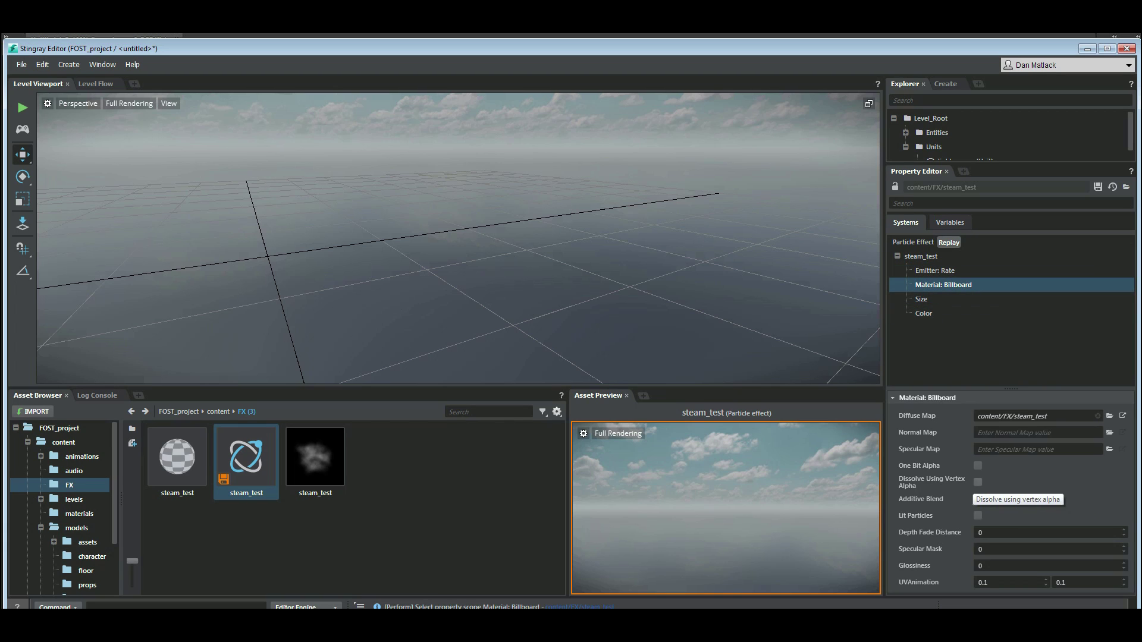
{"action": "left_click", "coordinate": [978, 499]}
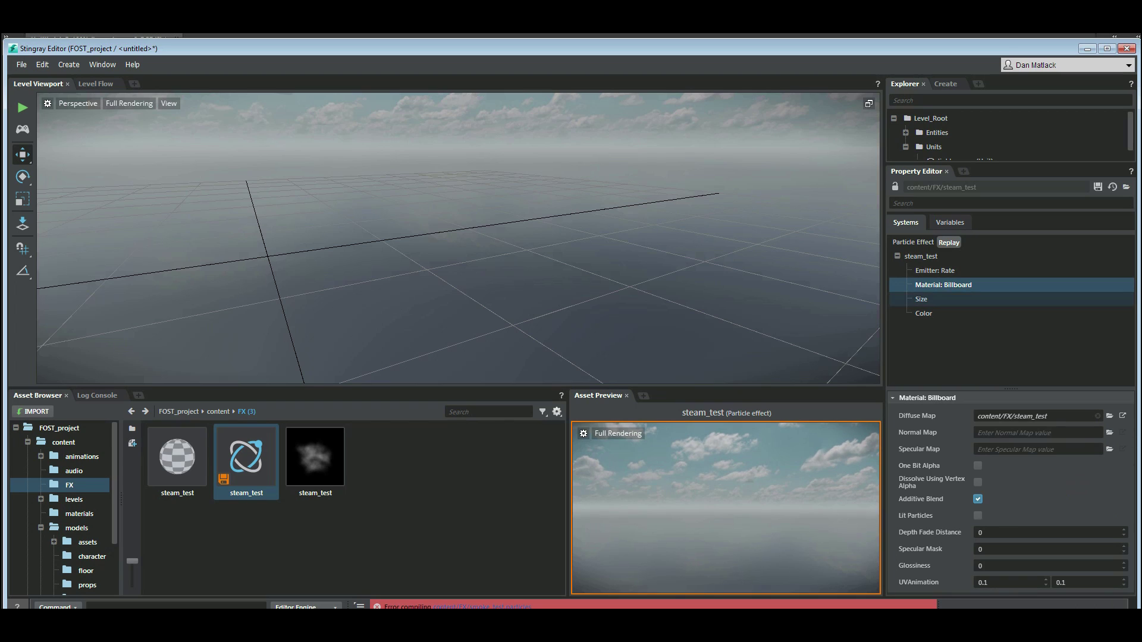
Step: Set the initial particle size to minimum 0.25 and maximum 1.5, raise the scale curve's start and bring its end down to 0
{"action": "left_click", "coordinate": [922, 299]}
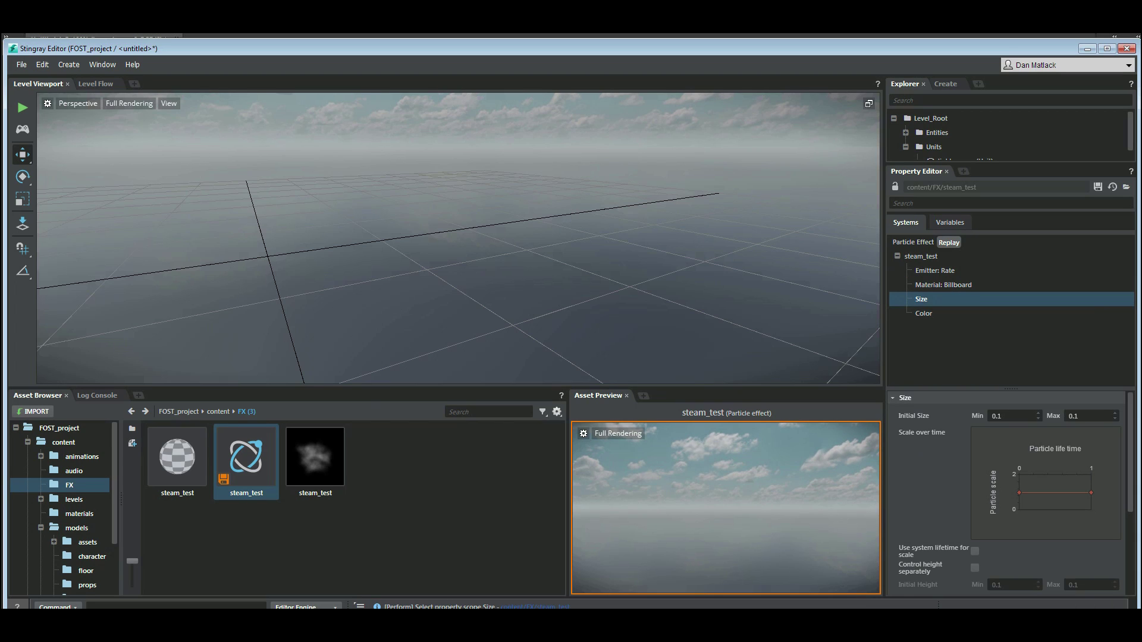
{"action": "left_click", "coordinate": [1006, 415]}
{"action": "type", "text": "0.25"}
{"action": "key", "text": "Tab"}
{"action": "key", "text": "Tab"}
{"action": "left_click_drag", "start_coordinate": [1092, 493], "coordinate": [1091, 509]}
{"action": "left_click_drag", "start_coordinate": [1019, 492], "coordinate": [1019, 480]}
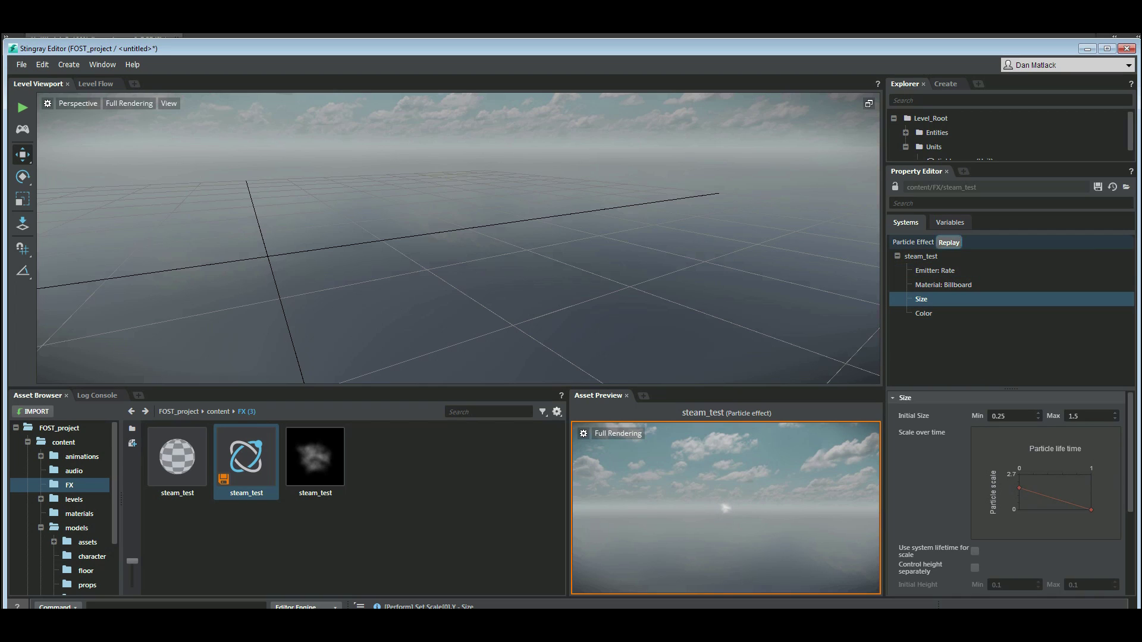
Step: Set the particle effect's preview camera distance to 2, after trying 1
{"action": "left_click", "coordinate": [914, 242]}
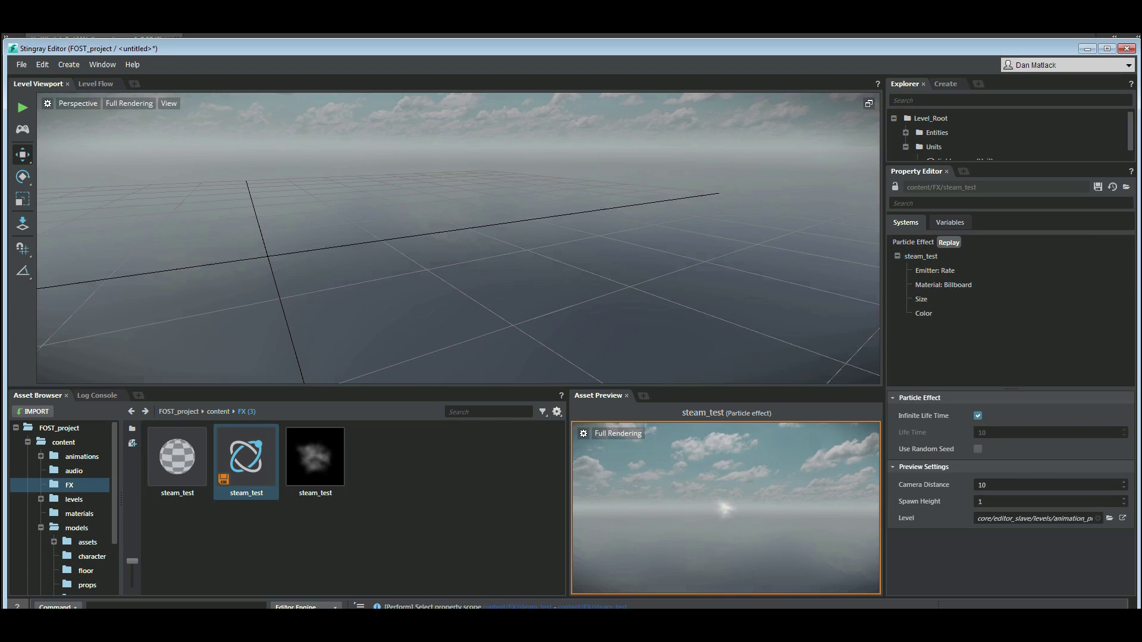
{"action": "double_click", "coordinate": [983, 485]}
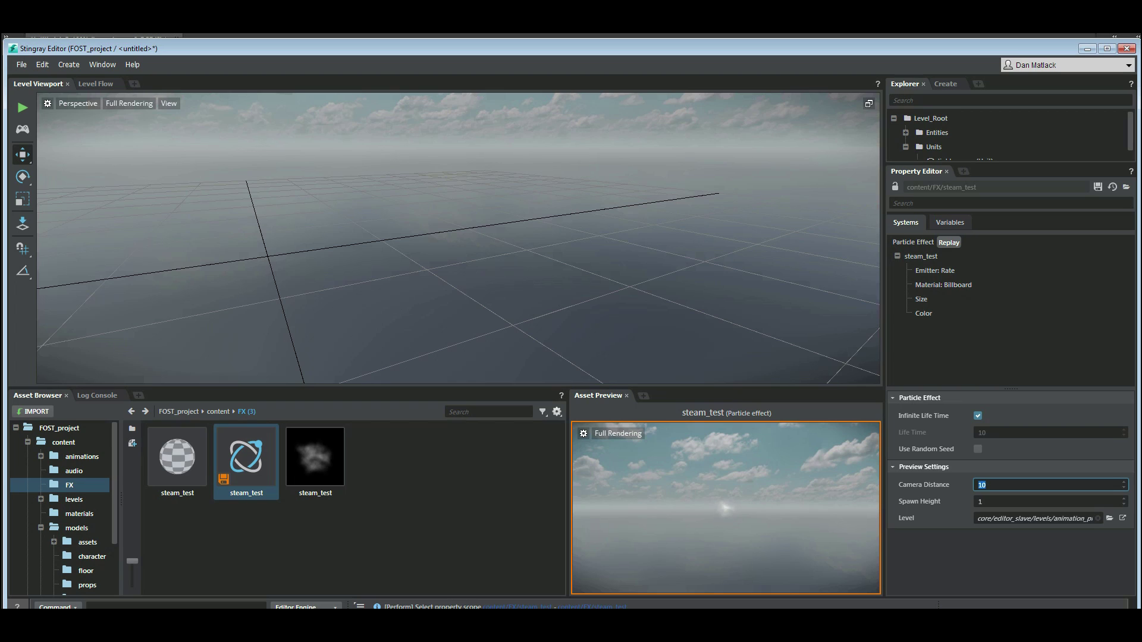
{"action": "type", "text": "1"}
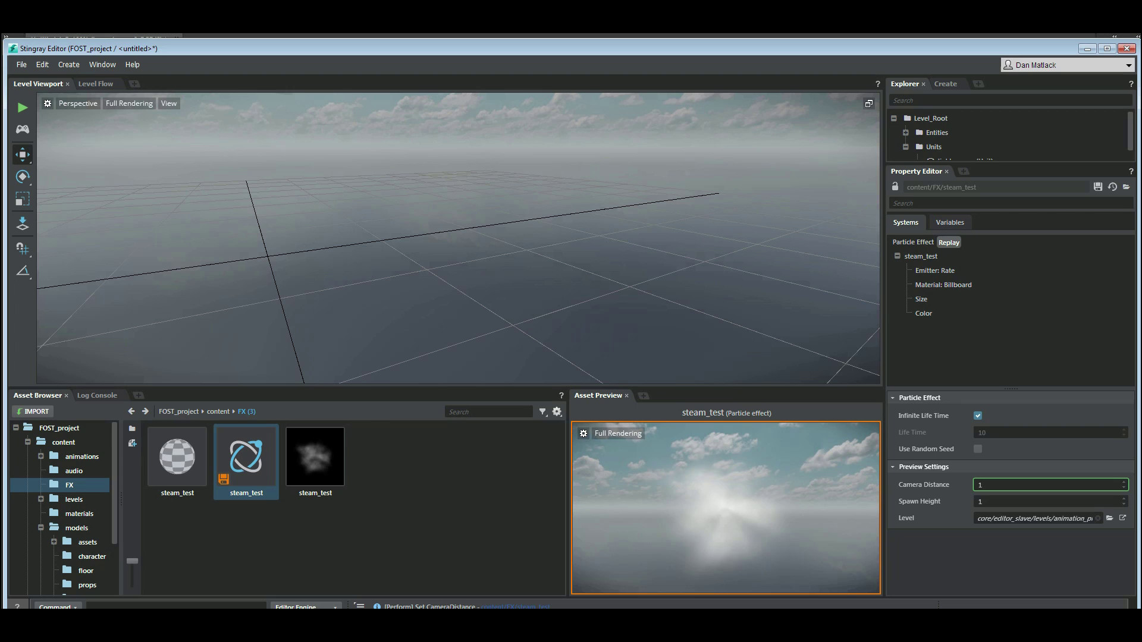
{"action": "left_click_drag", "start_coordinate": [988, 485], "coordinate": [955, 485]}
{"action": "type", "text": "2"}
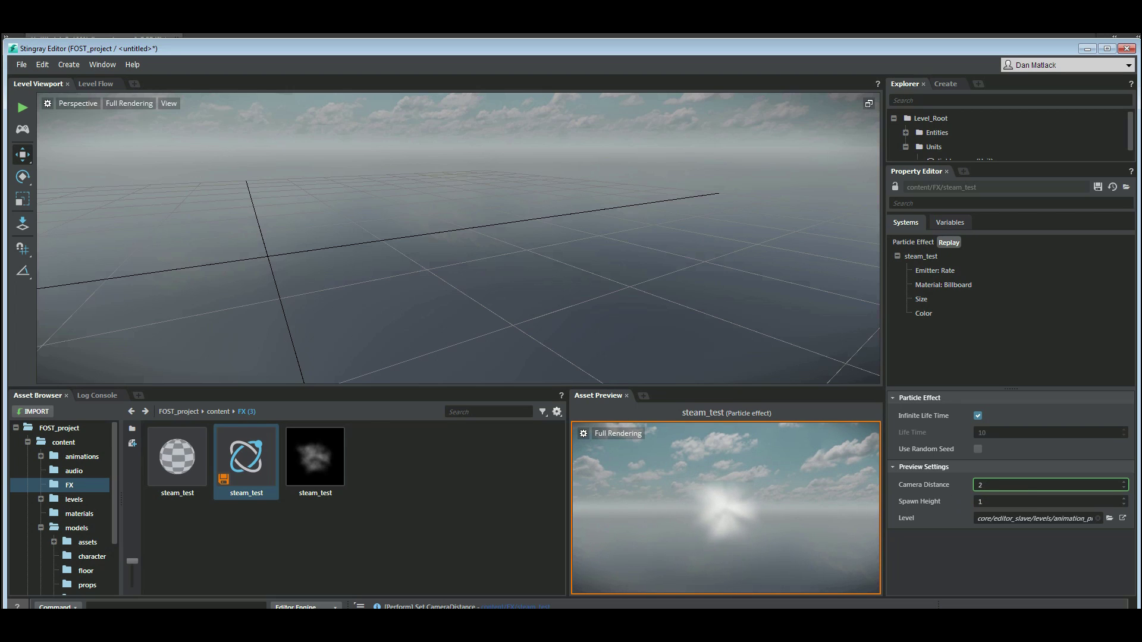
Step: Make the particle opacity over time fade from 1 to 0 at the end of the particle's life
{"action": "left_click", "coordinate": [923, 313]}
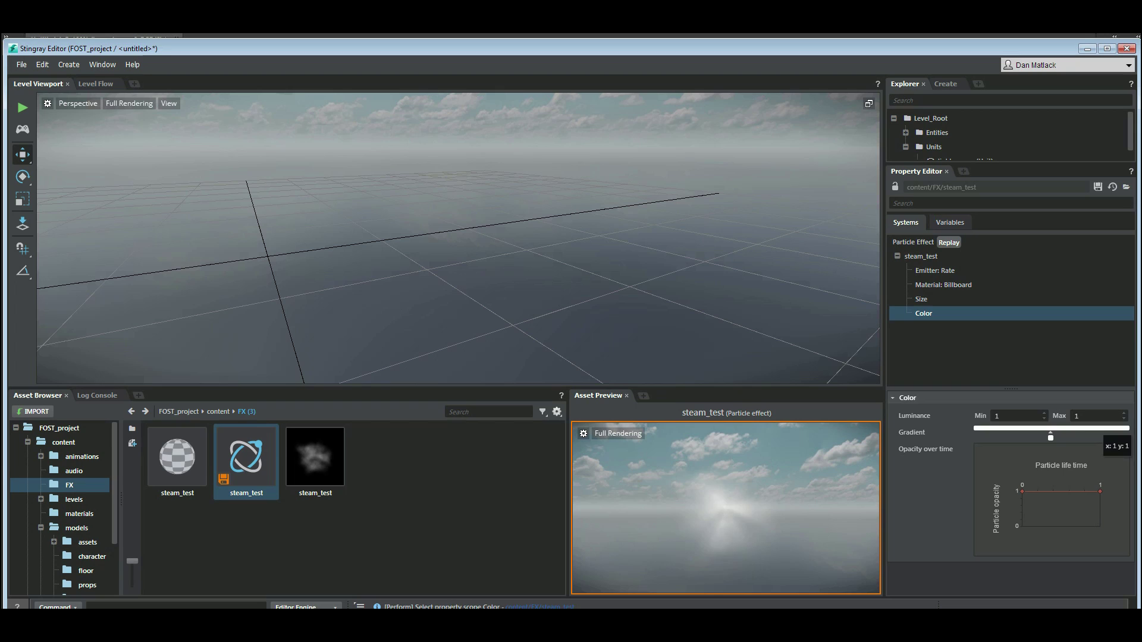
{"action": "left_click_drag", "start_coordinate": [1101, 491], "coordinate": [1100, 527]}
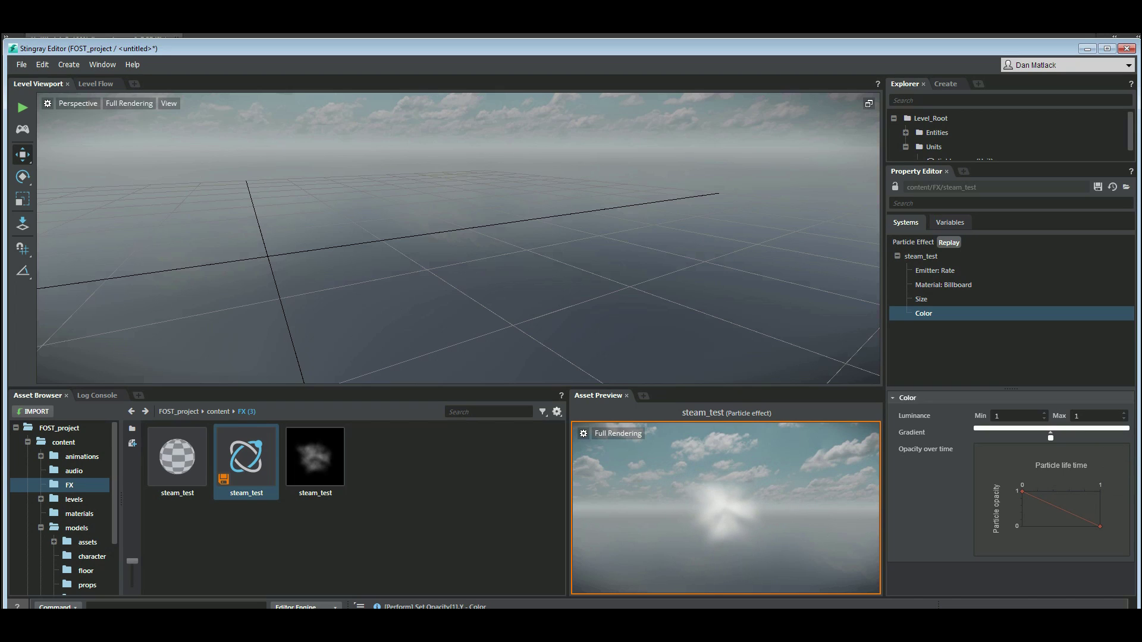
Step: Set the maximum initial particle size of the steam_test effect to 1
{"action": "left_click", "coordinate": [922, 299]}
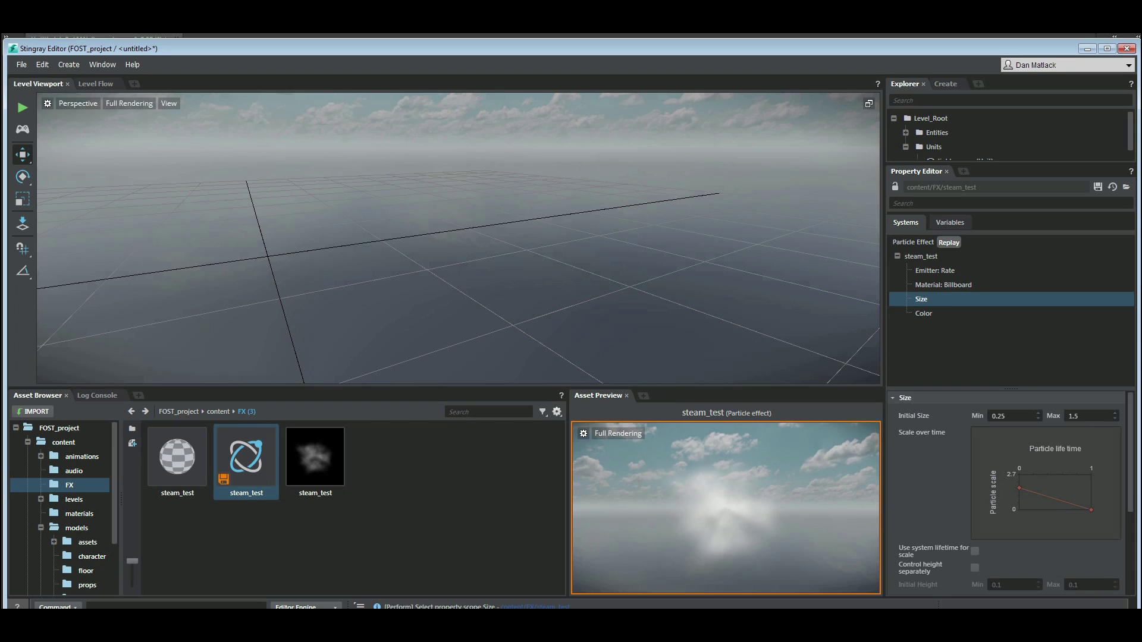
{"action": "double_click", "coordinate": [1073, 416]}
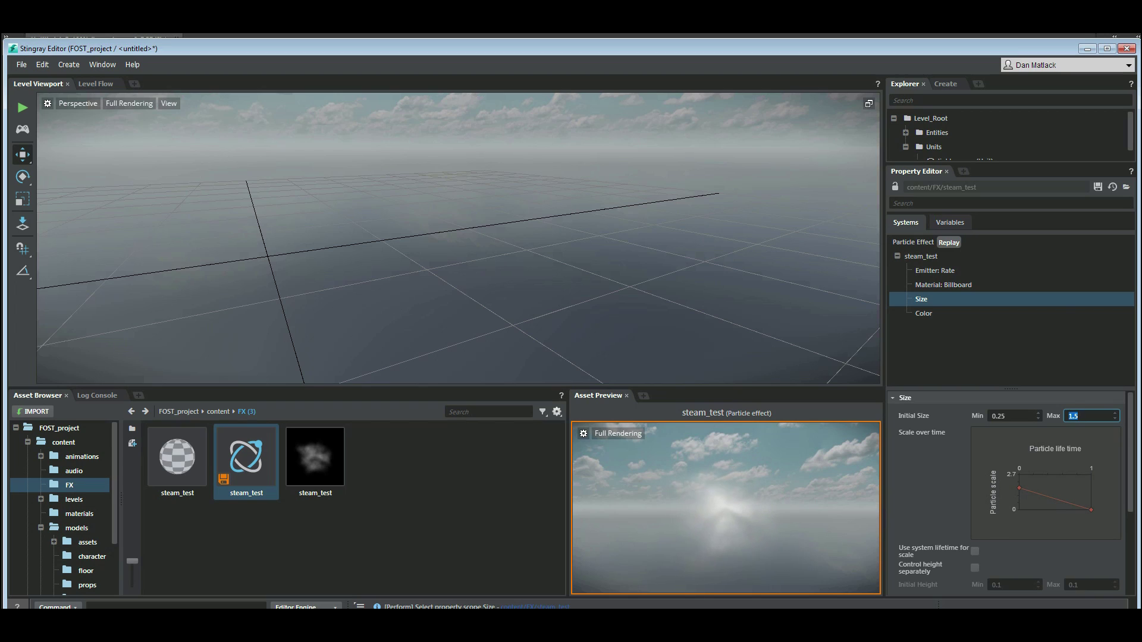
{"action": "type", "text": "1"}
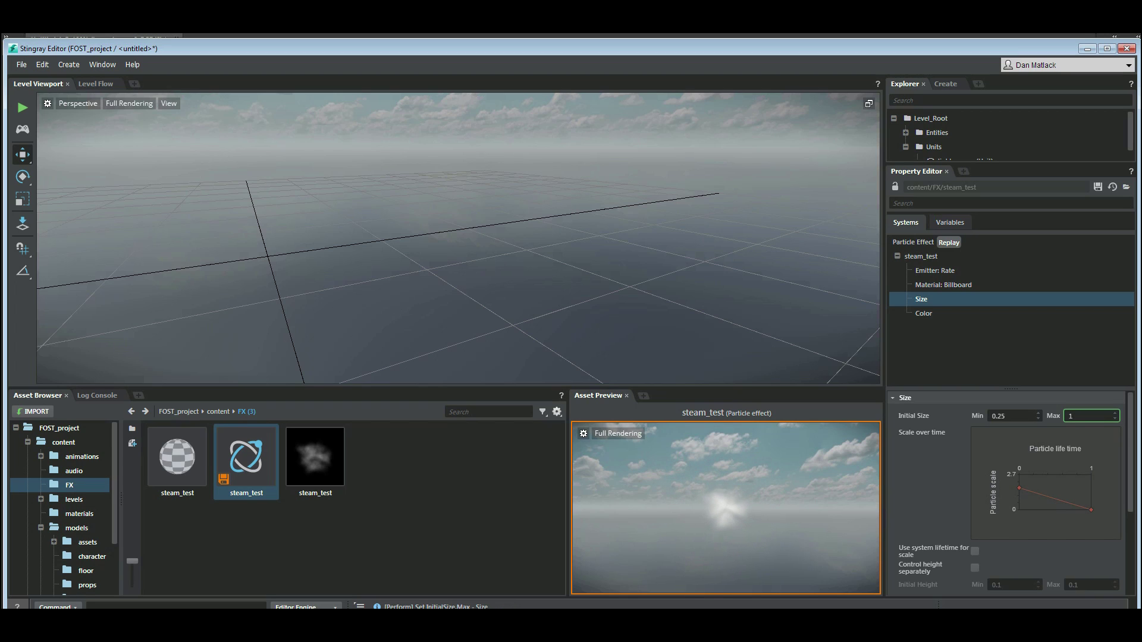
{"action": "left_click", "coordinate": [921, 299]}
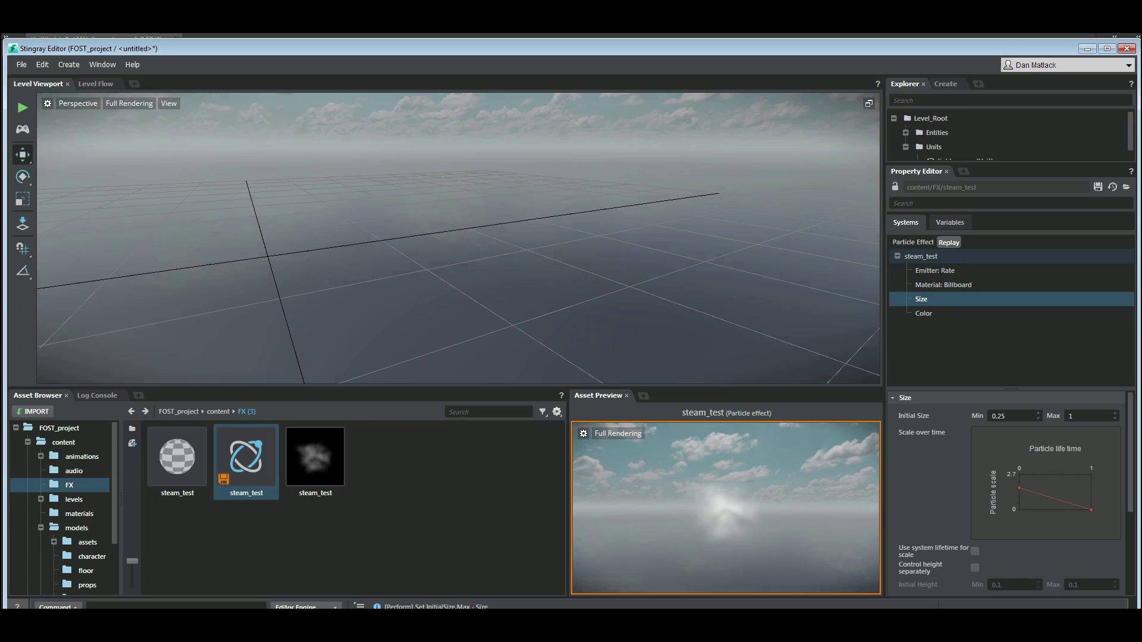
Step: Add a Cone velocity to the steam_test system with a maximum velocity of 0.5 and a maximum theta of 5
{"action": "left_click", "coordinate": [920, 256]}
{"action": "right_click", "coordinate": [932, 258]}
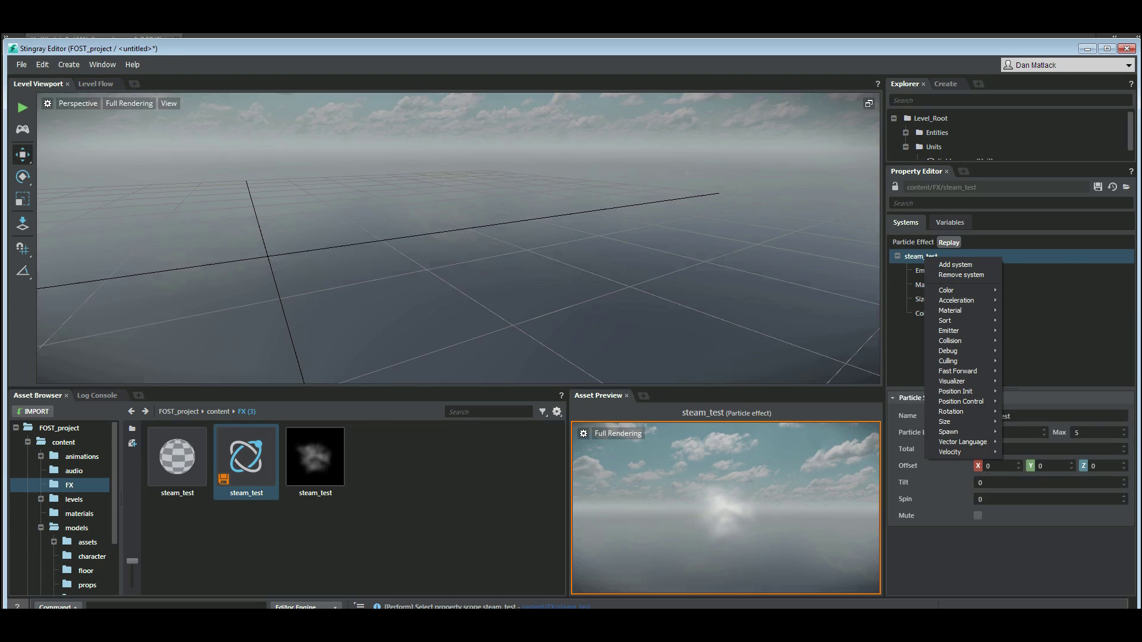
{"action": "mouse_move", "coordinate": [952, 452]}
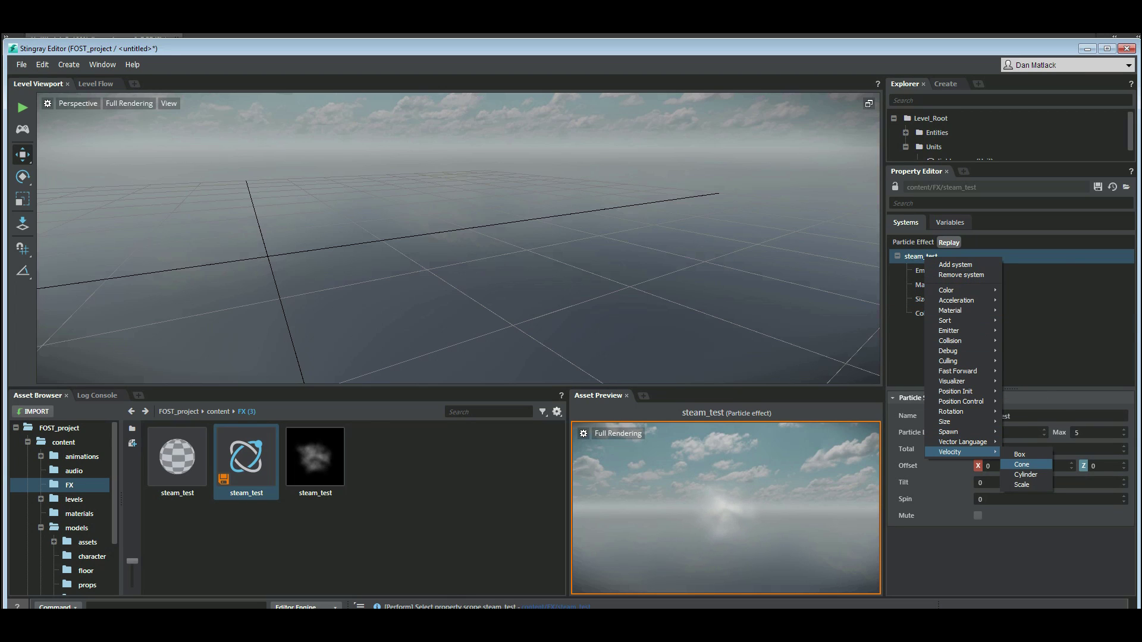
{"action": "left_click", "coordinate": [1022, 464]}
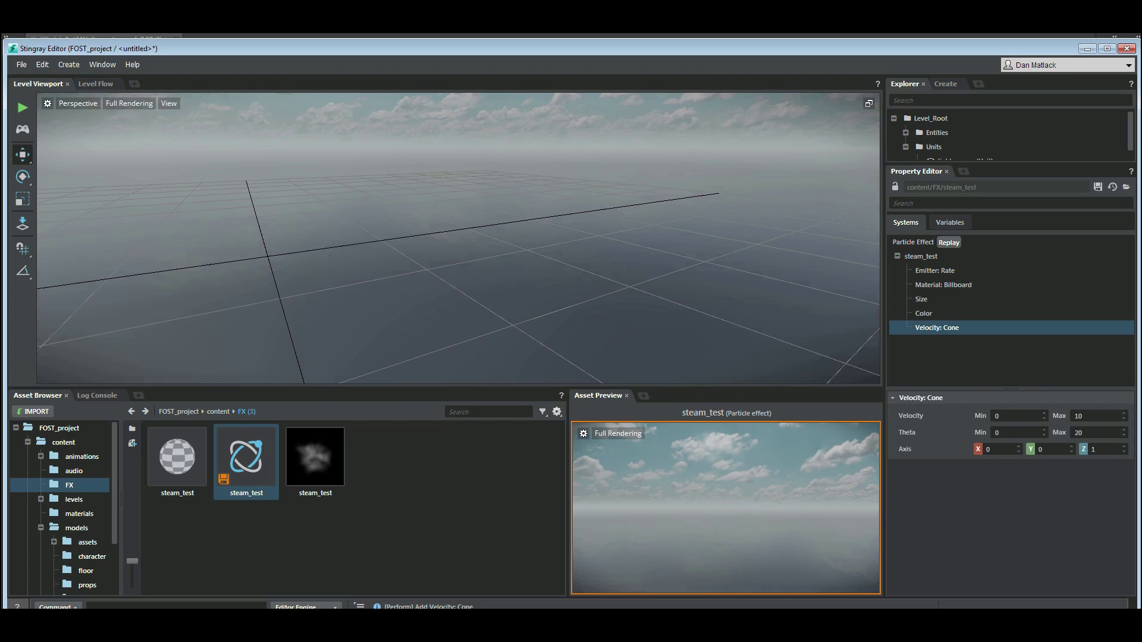
{"action": "double_click", "coordinate": [1079, 433]}
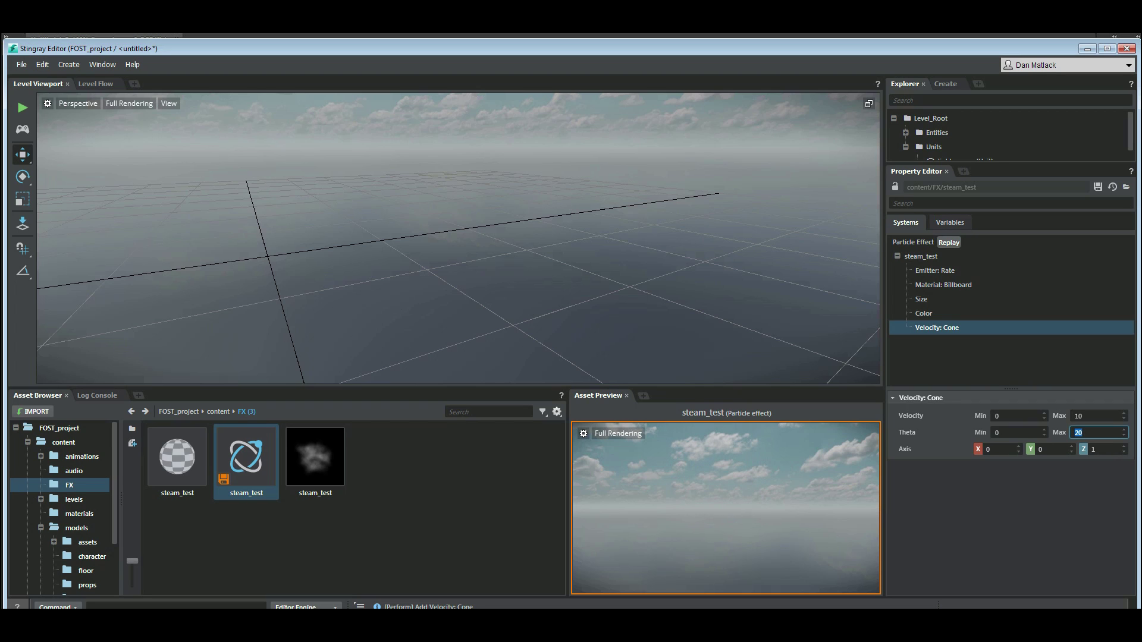
{"action": "key", "text": "Return"}
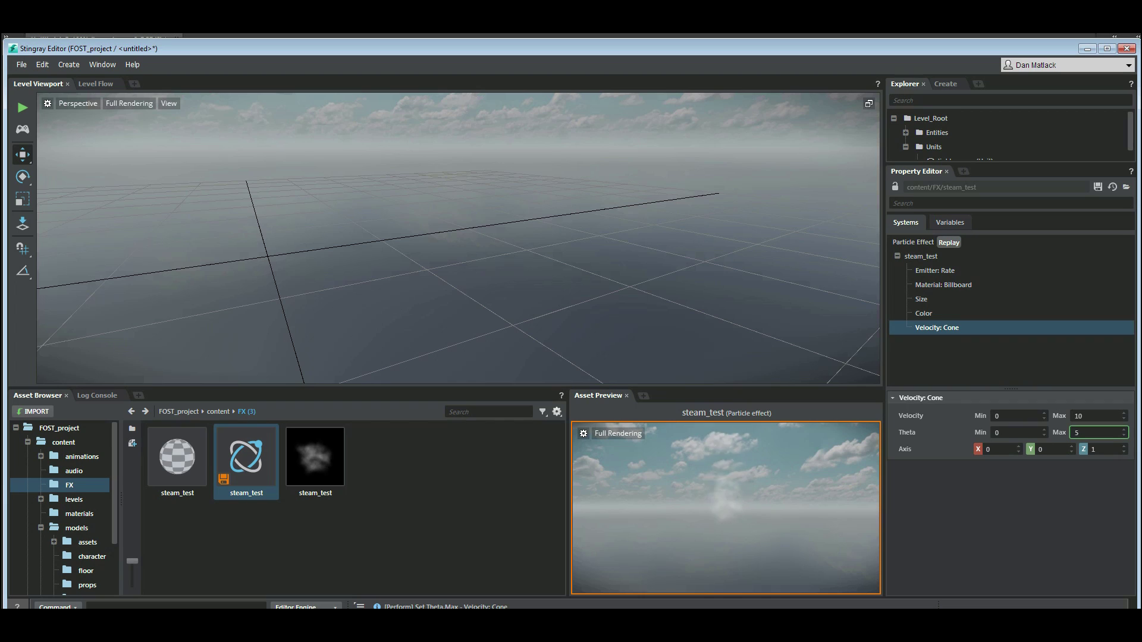
{"action": "left_click_drag", "start_coordinate": [1084, 416], "coordinate": [1078, 416]}
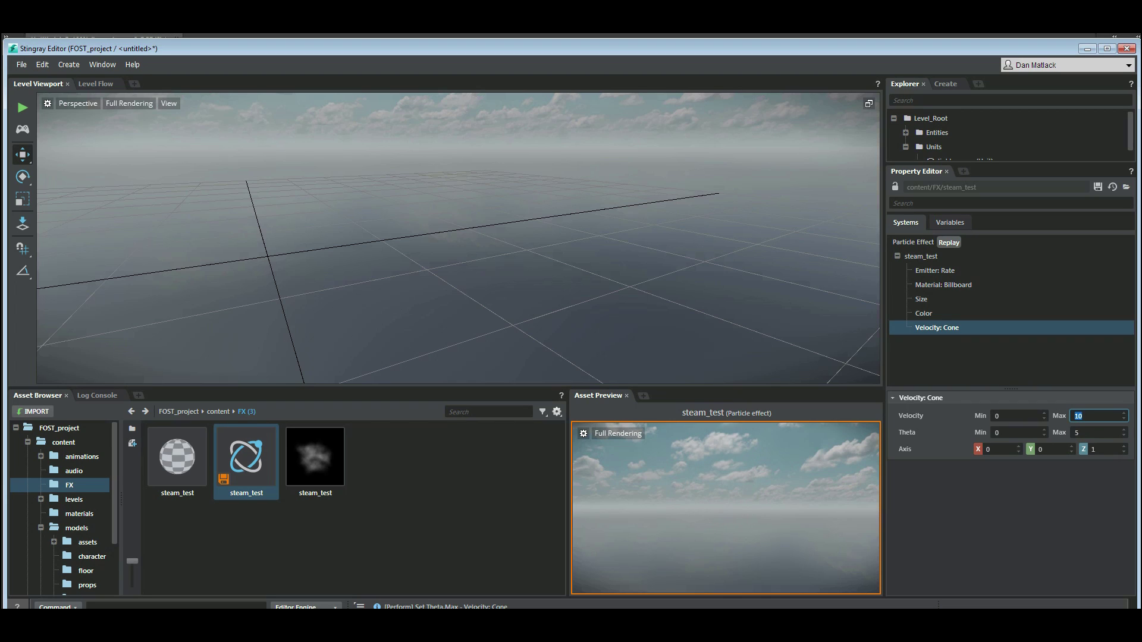
{"action": "key", "text": "Return"}
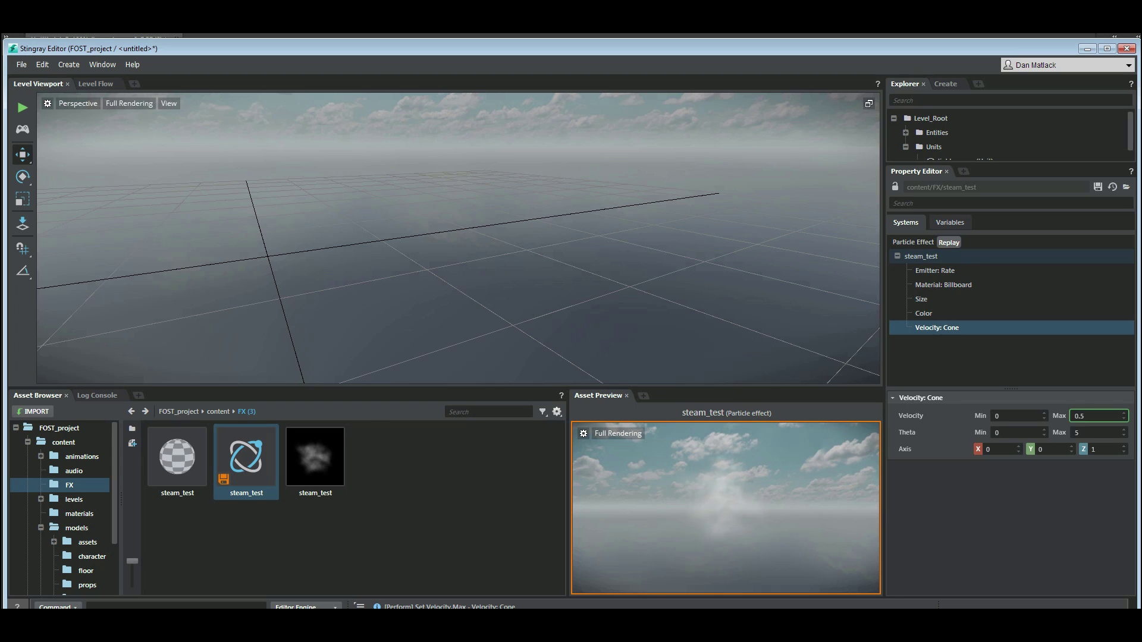
Step: Add a Random rotation to the steam_test system and set its minimum to -360 degrees
{"action": "right_click", "coordinate": [929, 257]}
{"action": "mouse_move", "coordinate": [964, 432]}
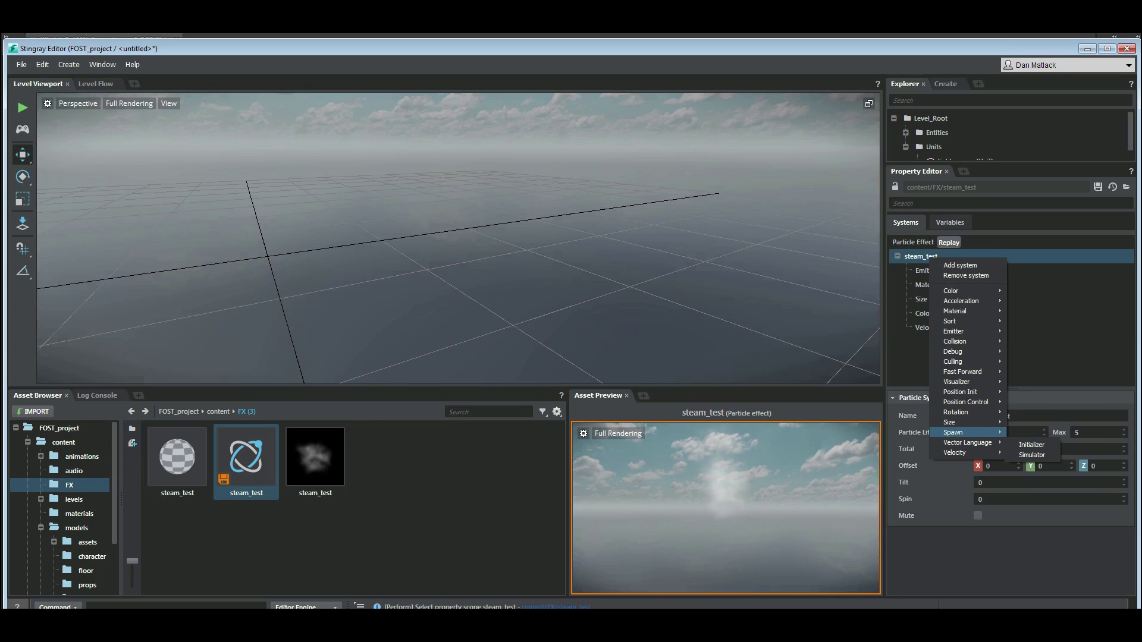
{"action": "mouse_move", "coordinate": [963, 412]}
{"action": "left_click", "coordinate": [1035, 464]}
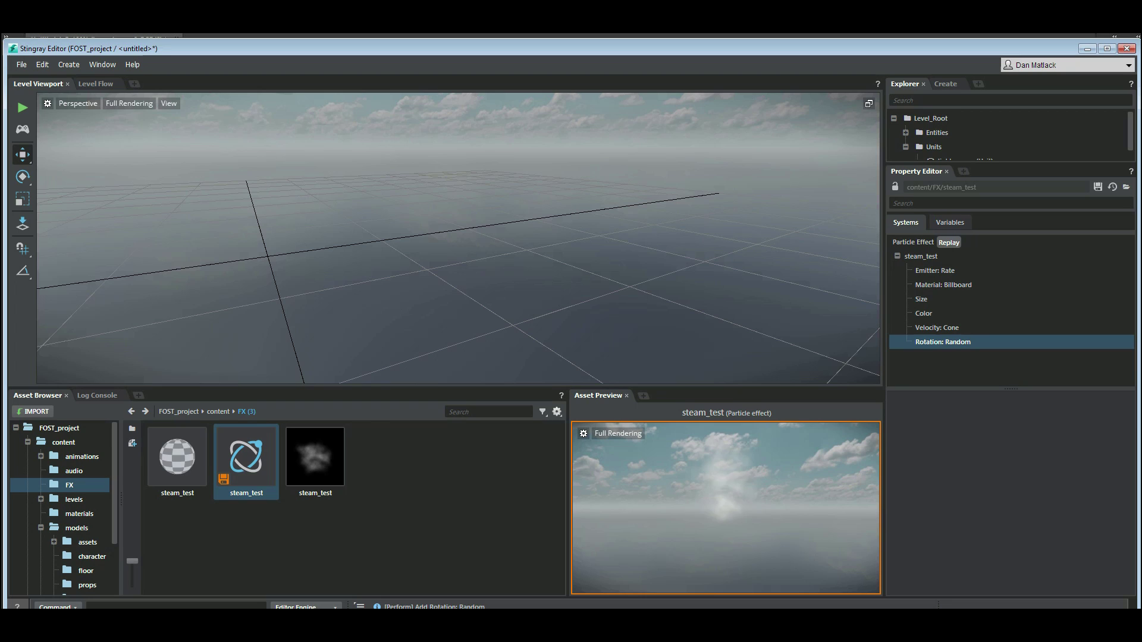
{"action": "left_click", "coordinate": [995, 416]}
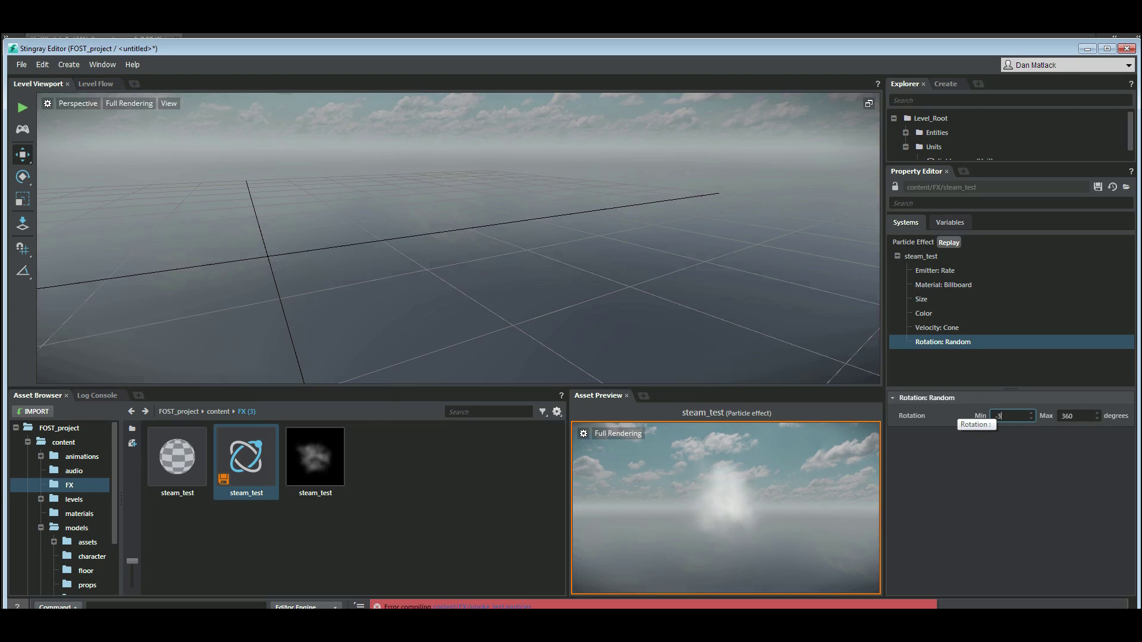
{"action": "type", "text": "-360"}
{"action": "key", "text": "Return"}
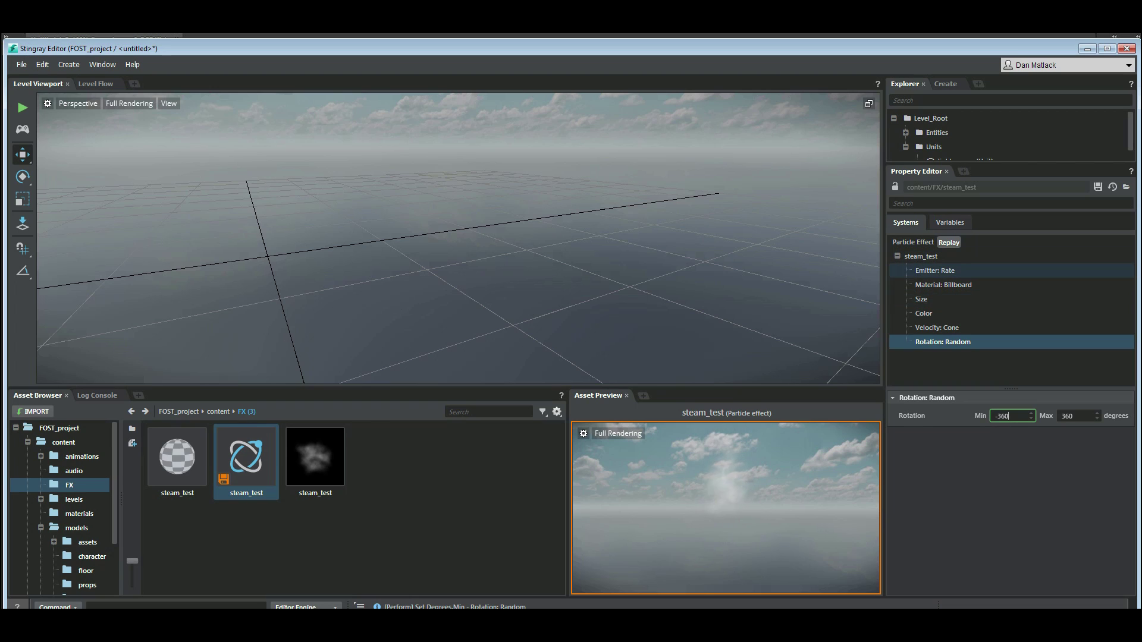
Step: Set the emitter's maximum rate to 100 particles/s and save the particle effect
{"action": "left_click", "coordinate": [935, 271]}
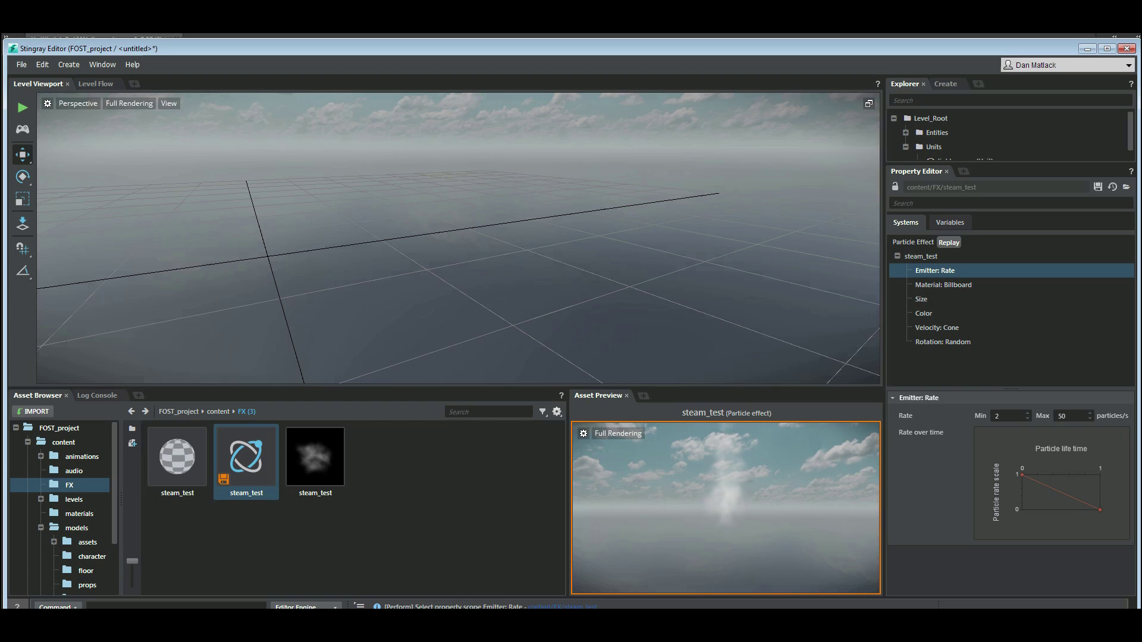
{"action": "left_click", "coordinate": [1070, 416]}
{"action": "double_click", "coordinate": [1068, 416]}
{"action": "type", "text": "10"}
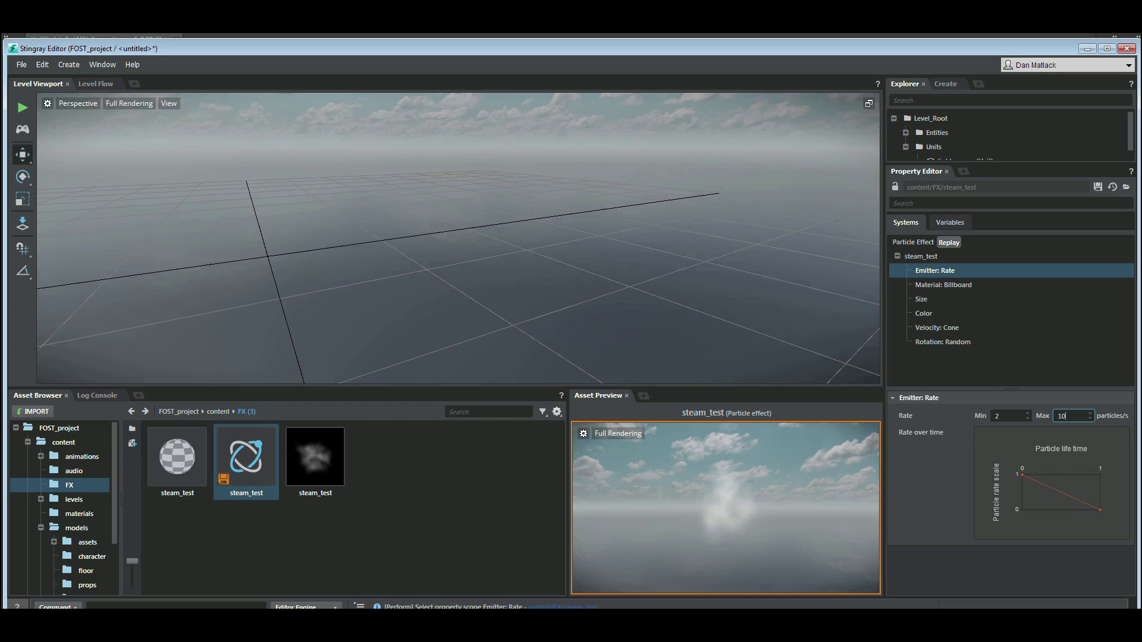
{"action": "type", "text": "0"}
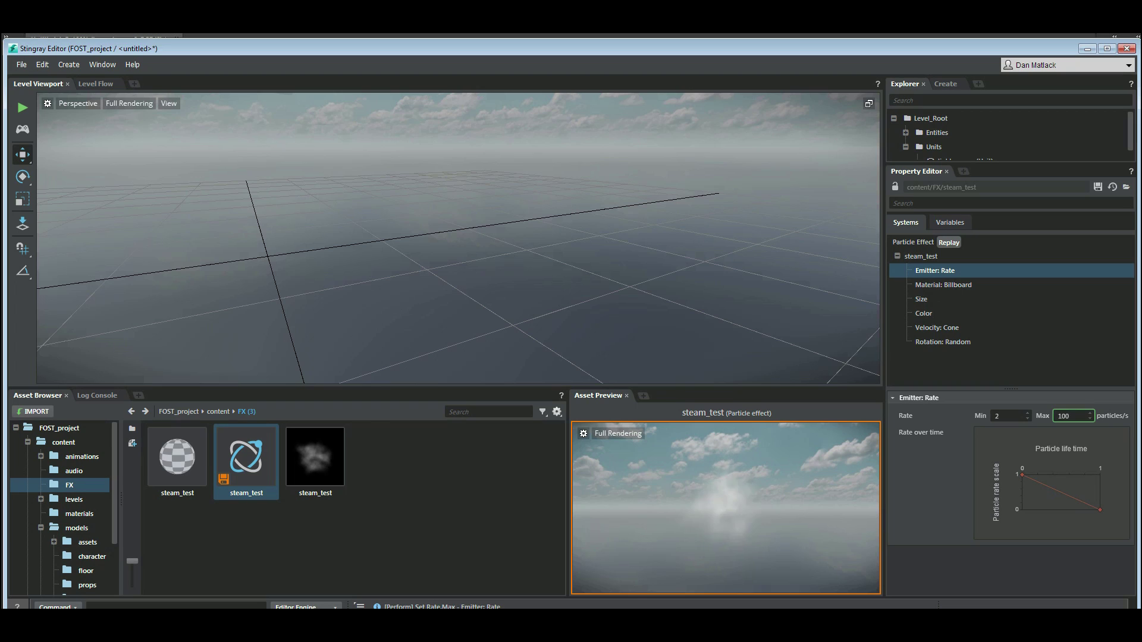
{"action": "left_click", "coordinate": [1098, 187]}
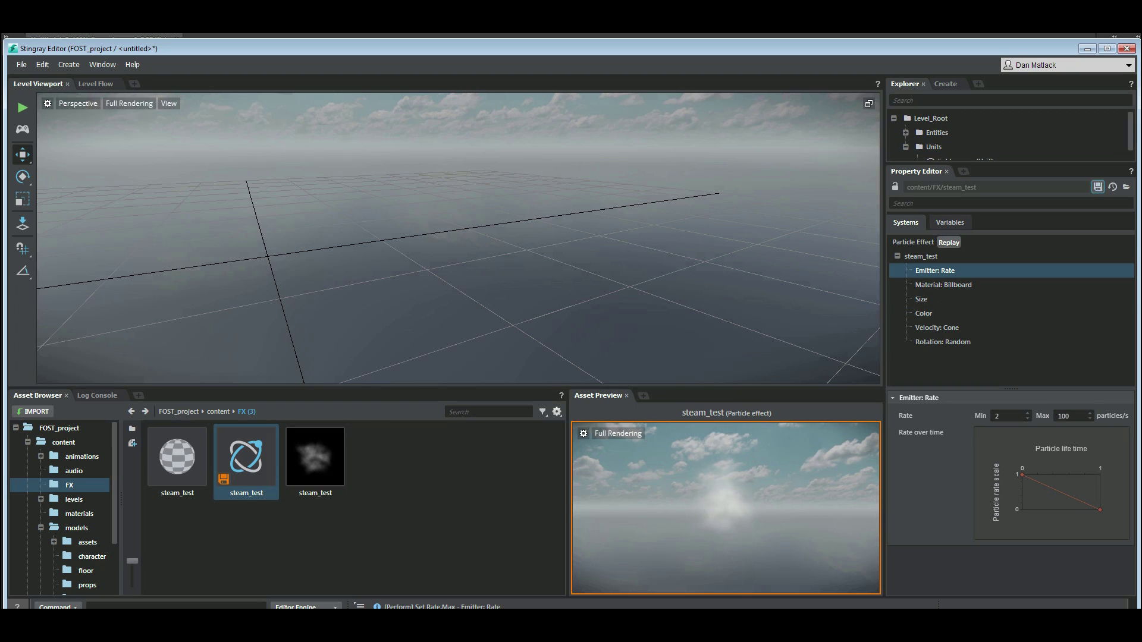
Step: Place the Basic_Floor model from the content/models/floor folder into the level
{"action": "right_click_drag", "start_coordinate": [477, 331], "coordinate": [496, 289]}
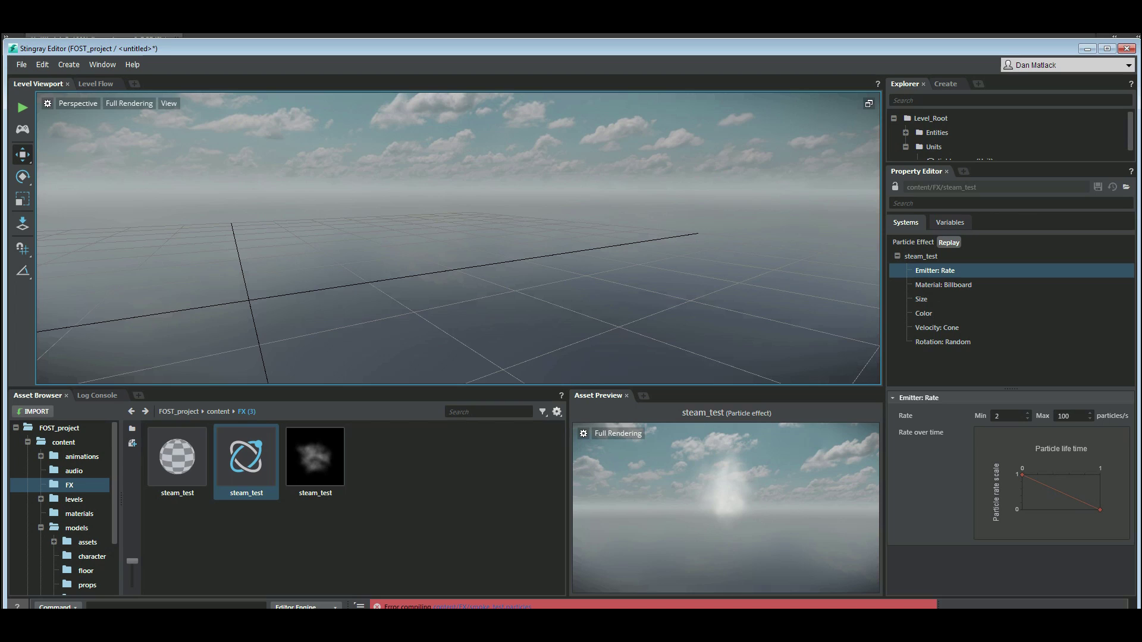
{"action": "right_click", "coordinate": [496, 289]}
{"action": "left_click", "coordinate": [479, 275]}
{"action": "left_click", "coordinate": [218, 412]}
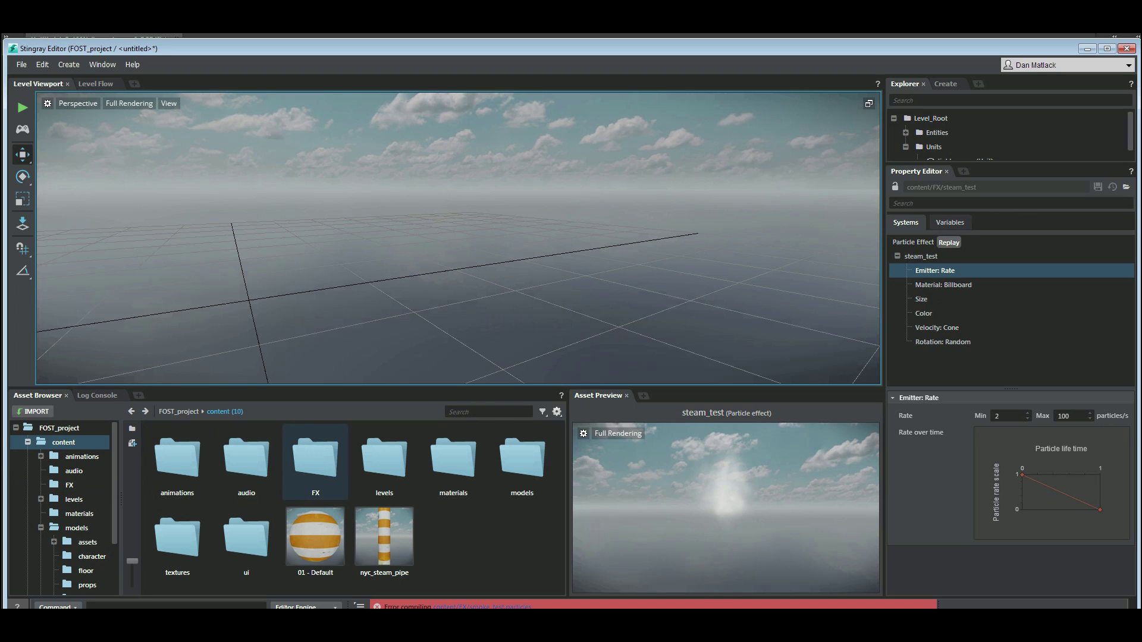
{"action": "double_click", "coordinate": [523, 461]}
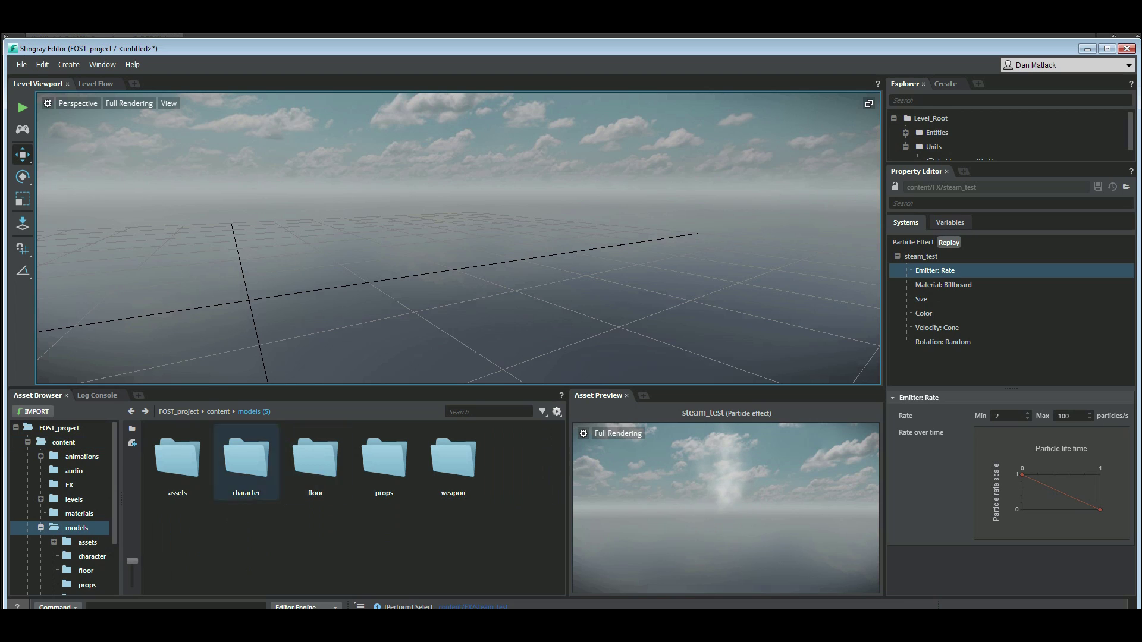
{"action": "double_click", "coordinate": [315, 461]}
{"action": "left_click_drag", "start_coordinate": [177, 458], "coordinate": [433, 281]}
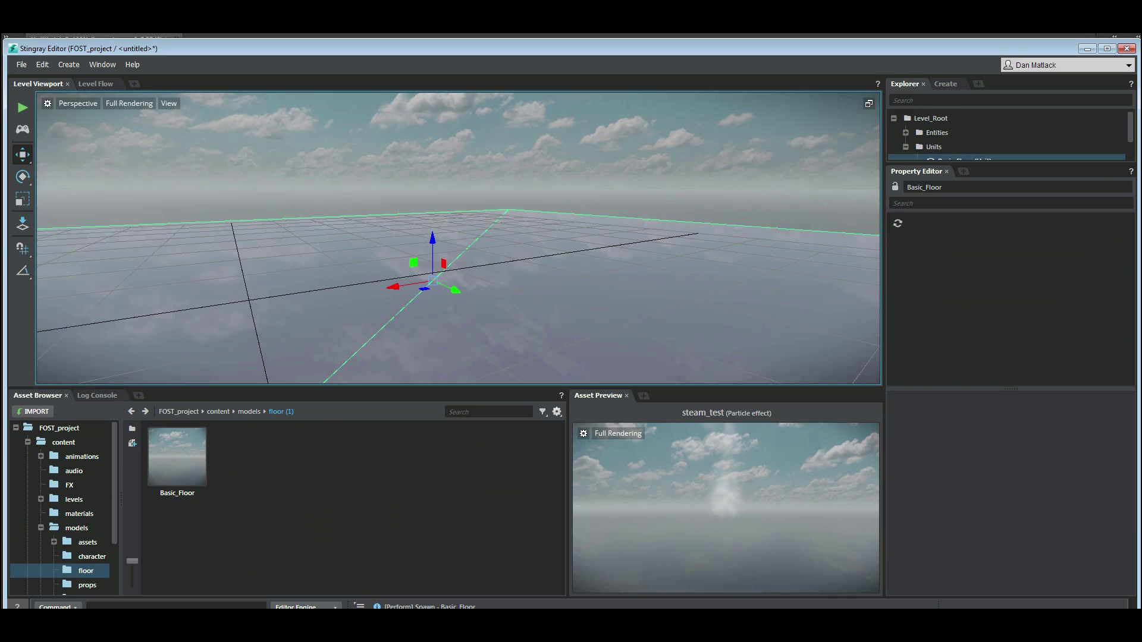
Step: Move the floor to the level origin by setting its X and Y translation to 0
{"action": "left_click", "coordinate": [930, 426]}
{"action": "type", "text": "0"}
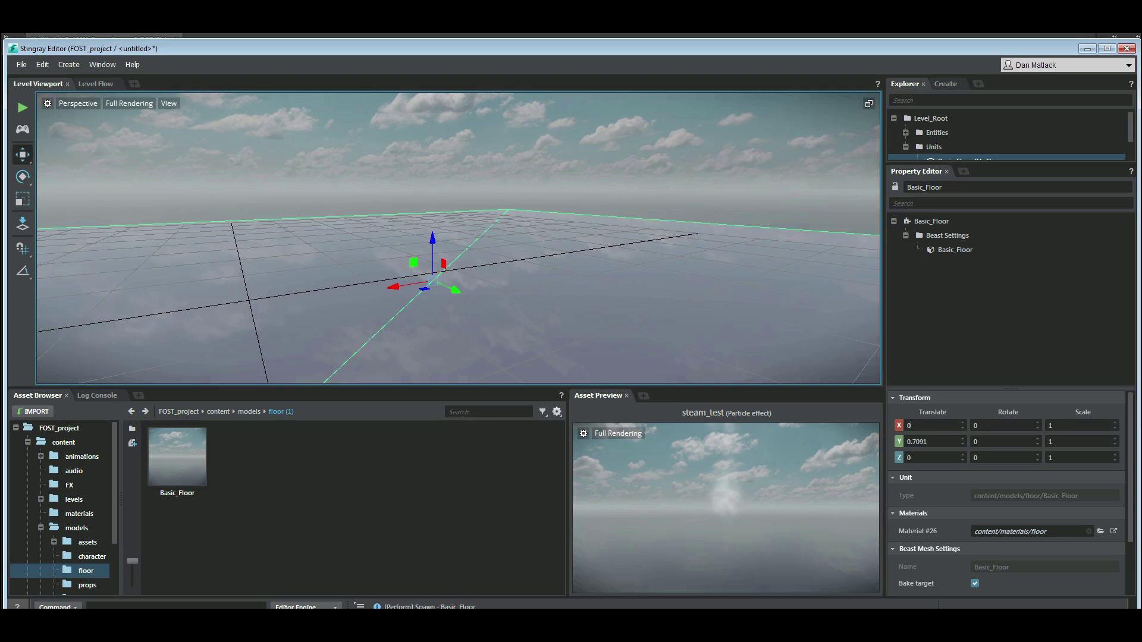
{"action": "key", "text": "Tab"}
{"action": "type", "text": "0"}
{"action": "key", "text": "Tab"}
{"action": "key", "text": "Tab"}
Step: Place the nyc_steam_pipe unit from the content folder on the floor in the level
{"action": "left_click", "coordinate": [132, 411]}
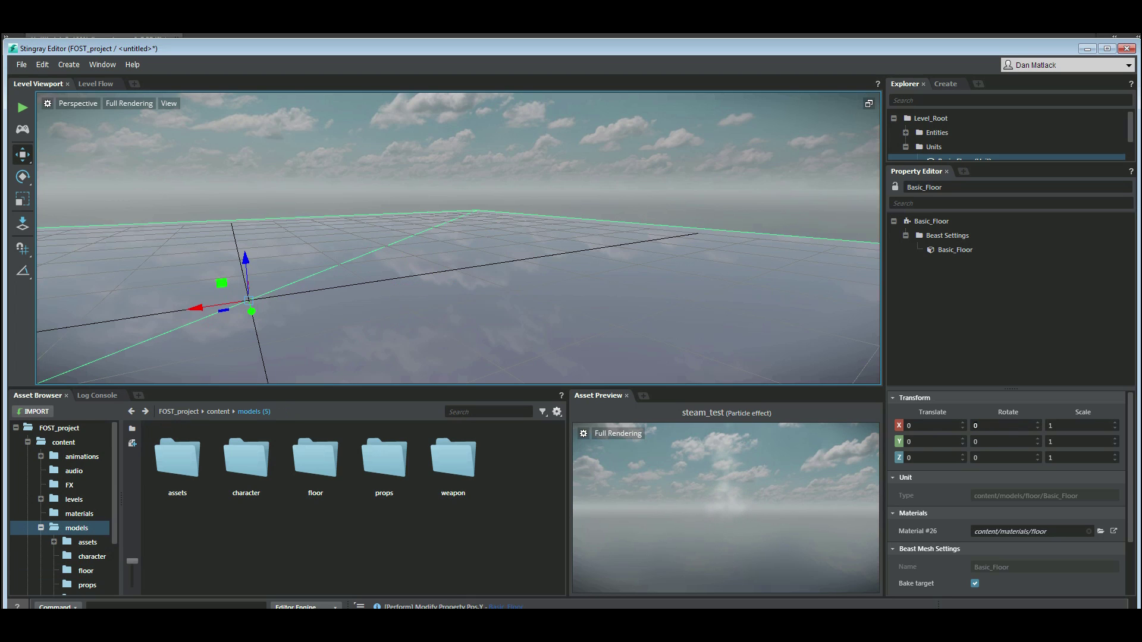
{"action": "left_click", "coordinate": [131, 412]}
{"action": "left_click", "coordinate": [384, 538]}
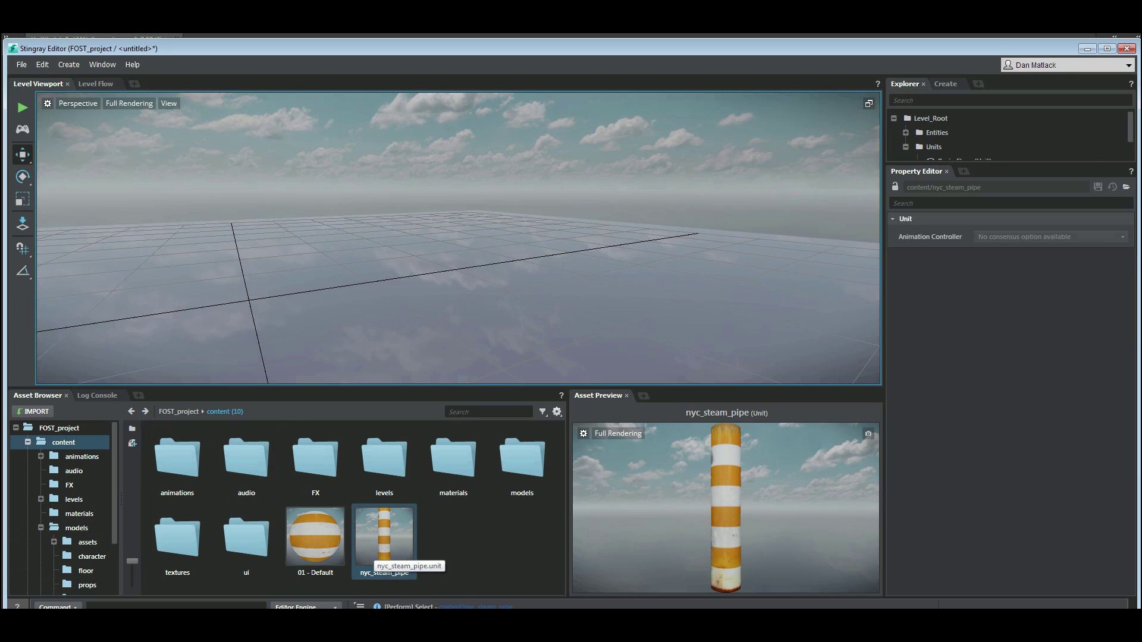
{"action": "left_click_drag", "start_coordinate": [384, 538], "coordinate": [301, 291]}
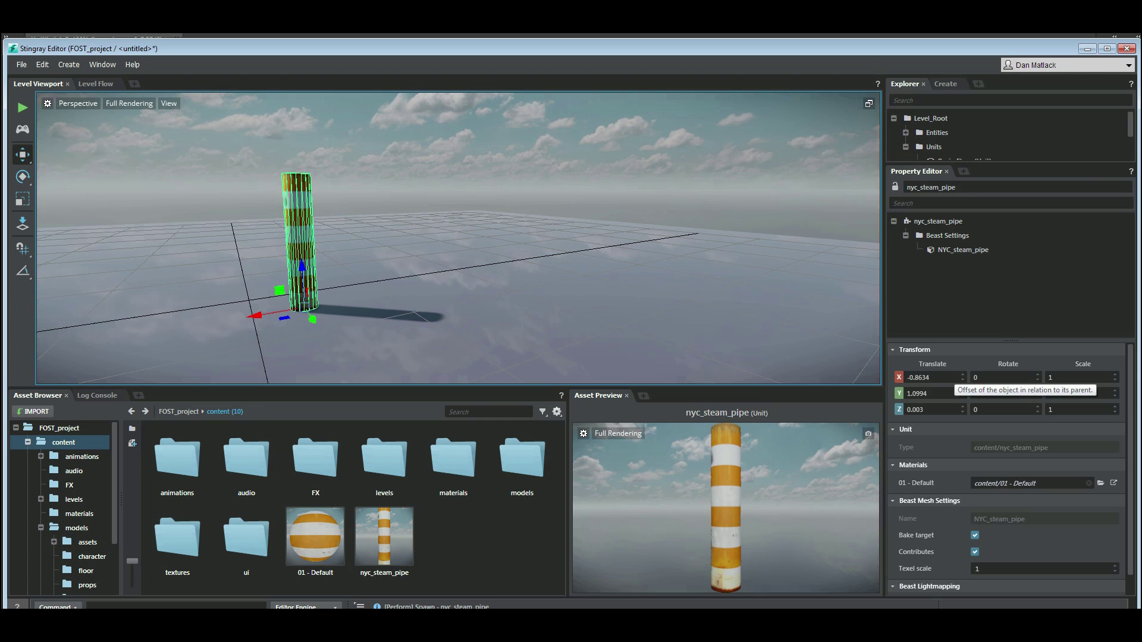
Step: Set the steam pipe's X, Y and Z translation to 0
{"action": "double_click", "coordinate": [950, 378]}
{"action": "type", "text": "0"}
{"action": "key", "text": "Tab"}
{"action": "type", "text": "0"}
{"action": "key", "text": "Tab"}
{"action": "type", "text": "0"}
{"action": "key", "text": "Tab"}
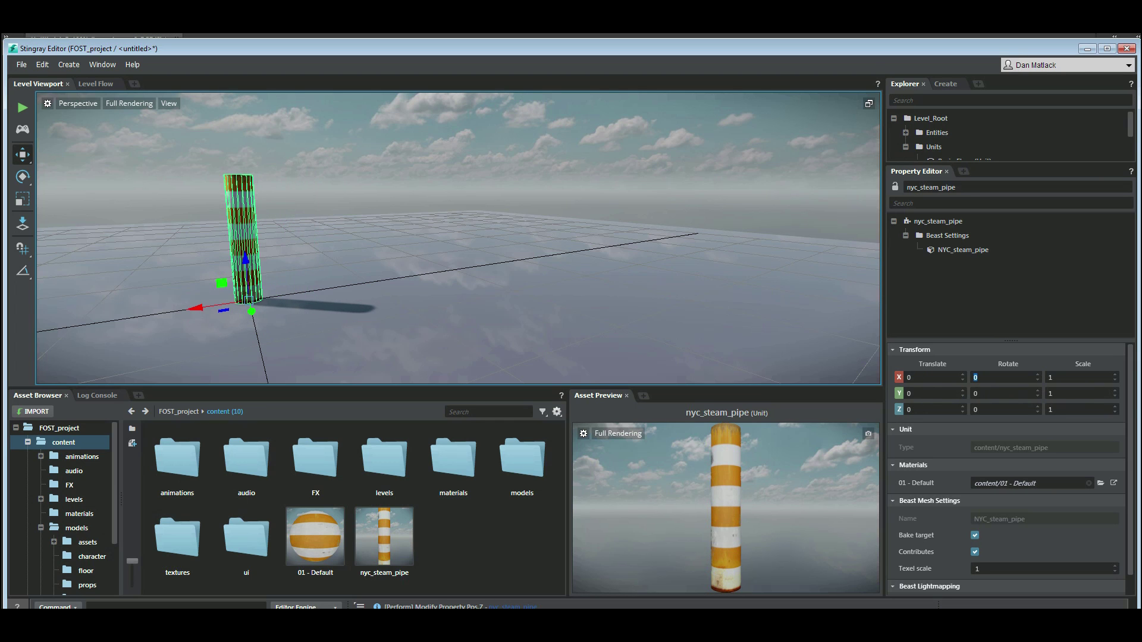
Step: Change the Skydome Map of the midday_shading_environment entity to core/editor_slave/units/skydome/skybox_black
{"action": "key", "text": "f"}
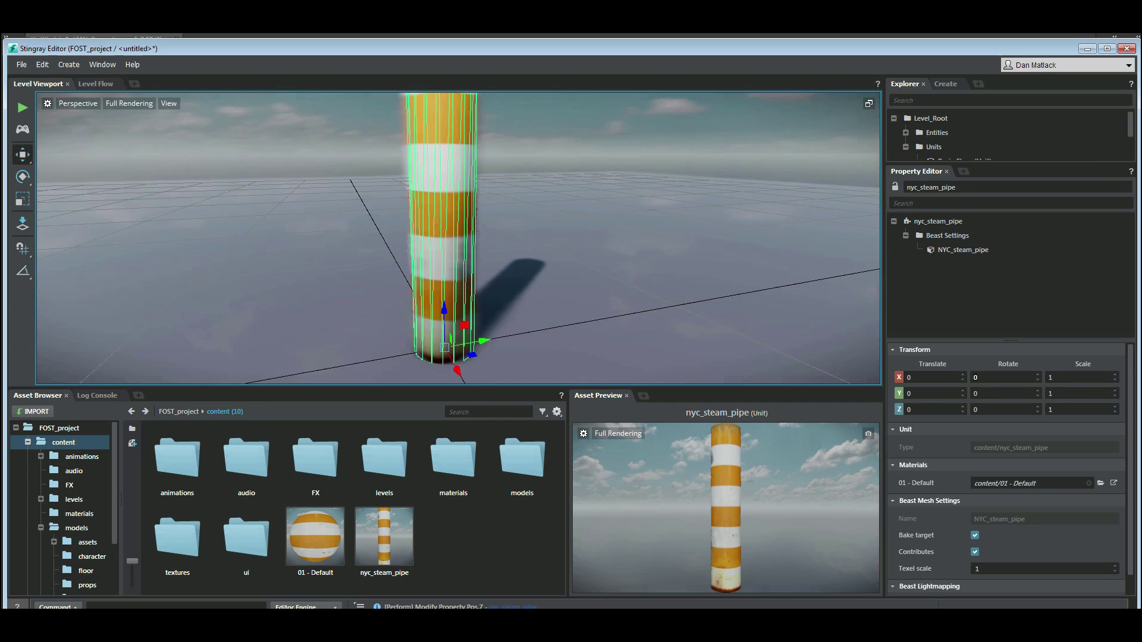
{"action": "scroll", "coordinate": [458, 238], "scroll_direction": "down", "scroll_amount": 5}
{"action": "left_click_drag", "start_coordinate": [475, 250], "coordinate": [435, 223], "text": "alt"}
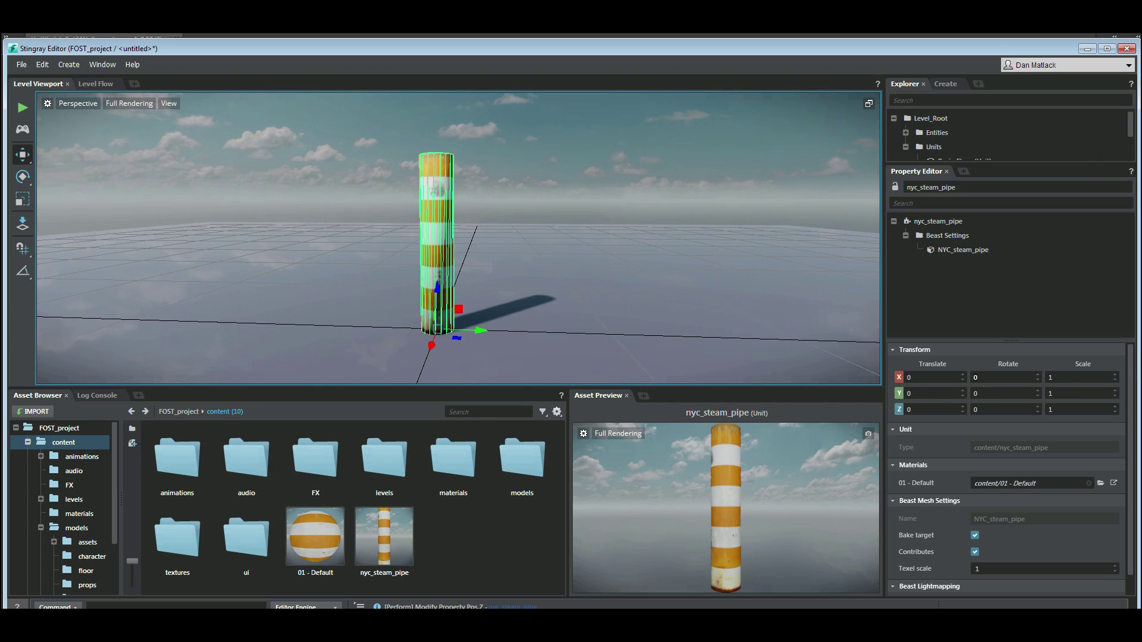
{"action": "right_click_drag", "start_coordinate": [434, 229], "coordinate": [428, 213]}
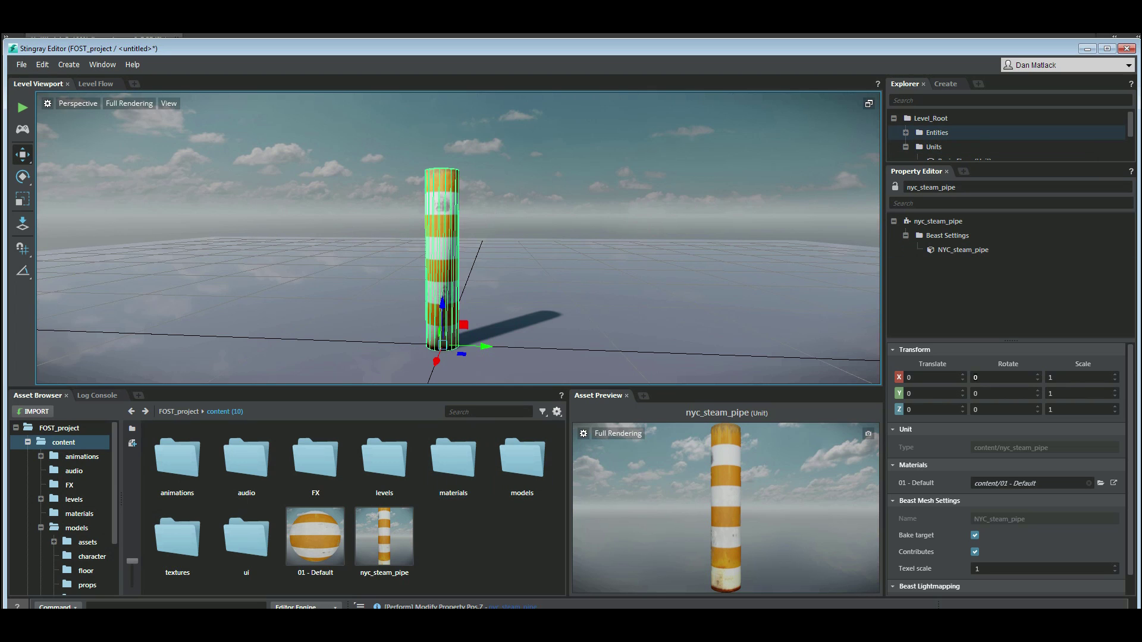
{"action": "left_click", "coordinate": [906, 133]}
{"action": "left_click", "coordinate": [975, 147]}
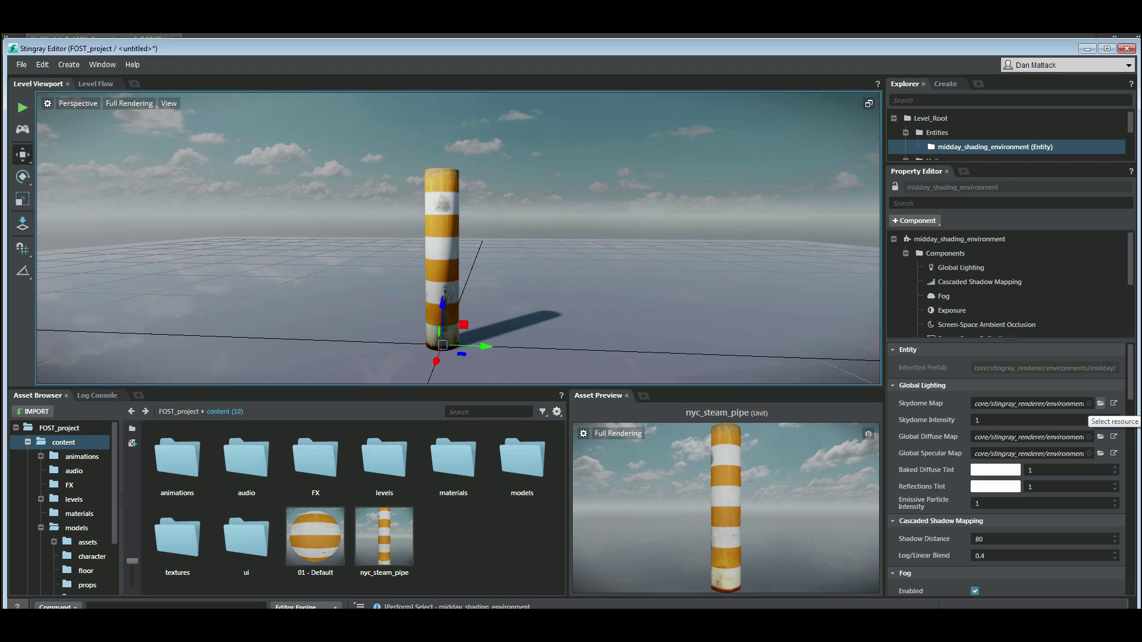
{"action": "left_click", "coordinate": [1101, 403]}
{"action": "type", "text": "black"}
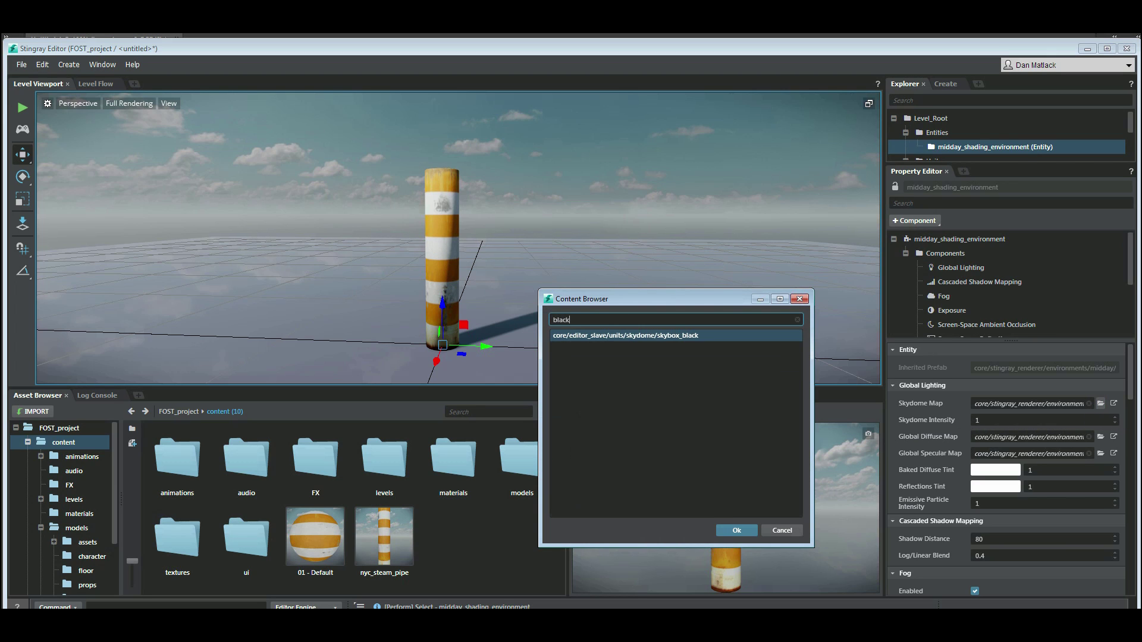
{"action": "key", "text": "Return"}
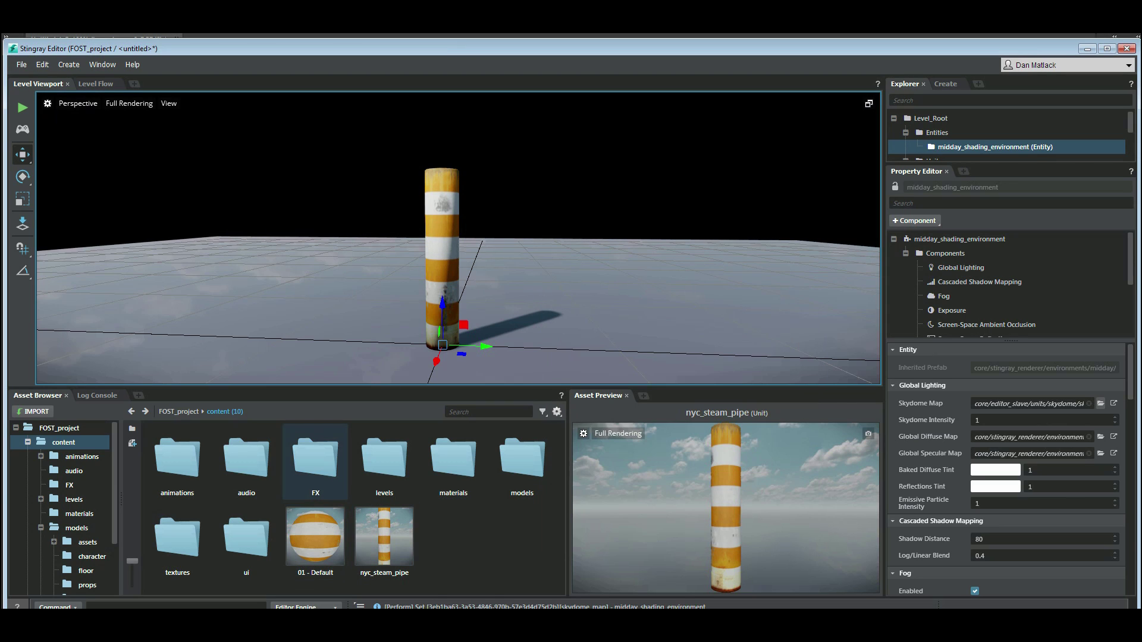
Step: Place the steam_test particle effect from the FX folder at the base of the steam pipe in the level
{"action": "double_click", "coordinate": [315, 461]}
{"action": "left_click", "coordinate": [246, 461]}
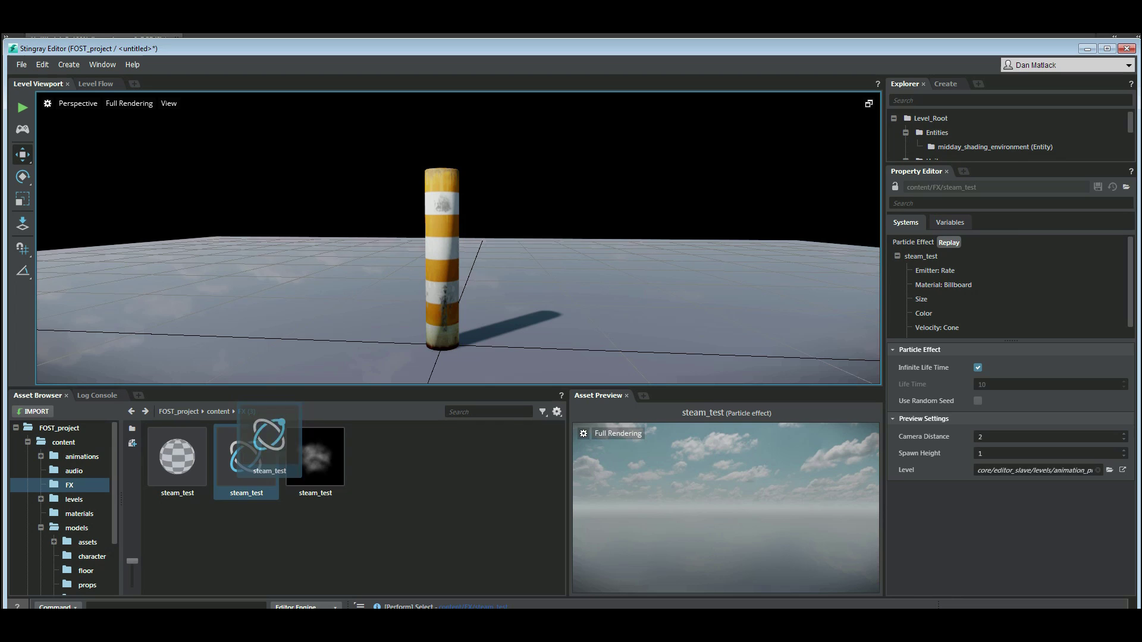
{"action": "left_click_drag", "start_coordinate": [269, 439], "coordinate": [443, 352]}
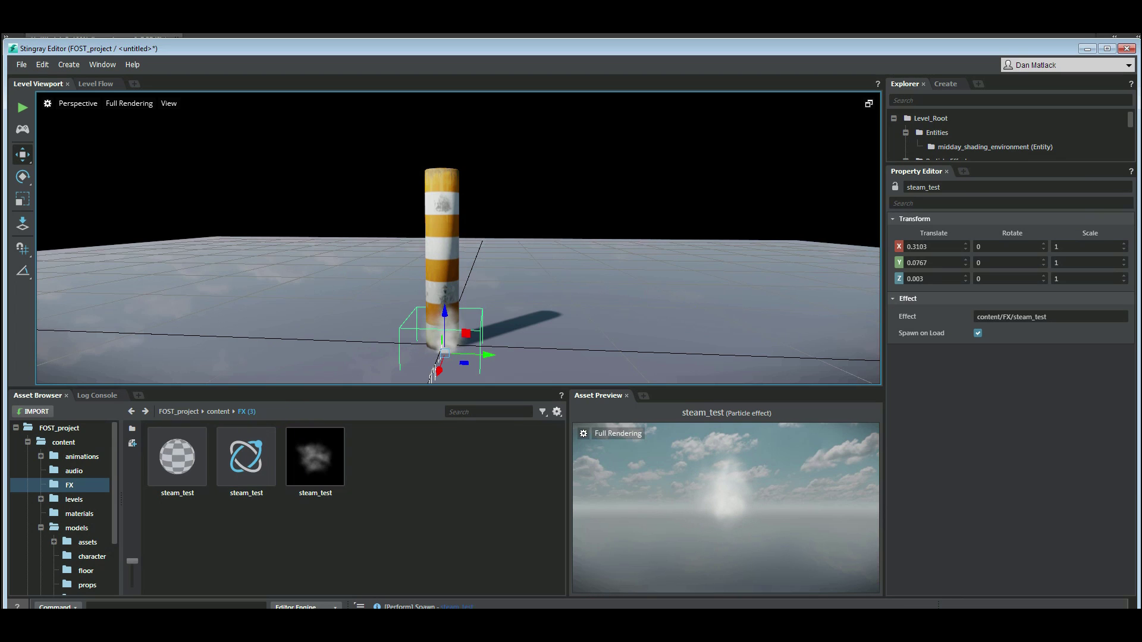
Step: Set the steam_test effect's X, Y and Z translation to 0
{"action": "left_click", "coordinate": [926, 246]}
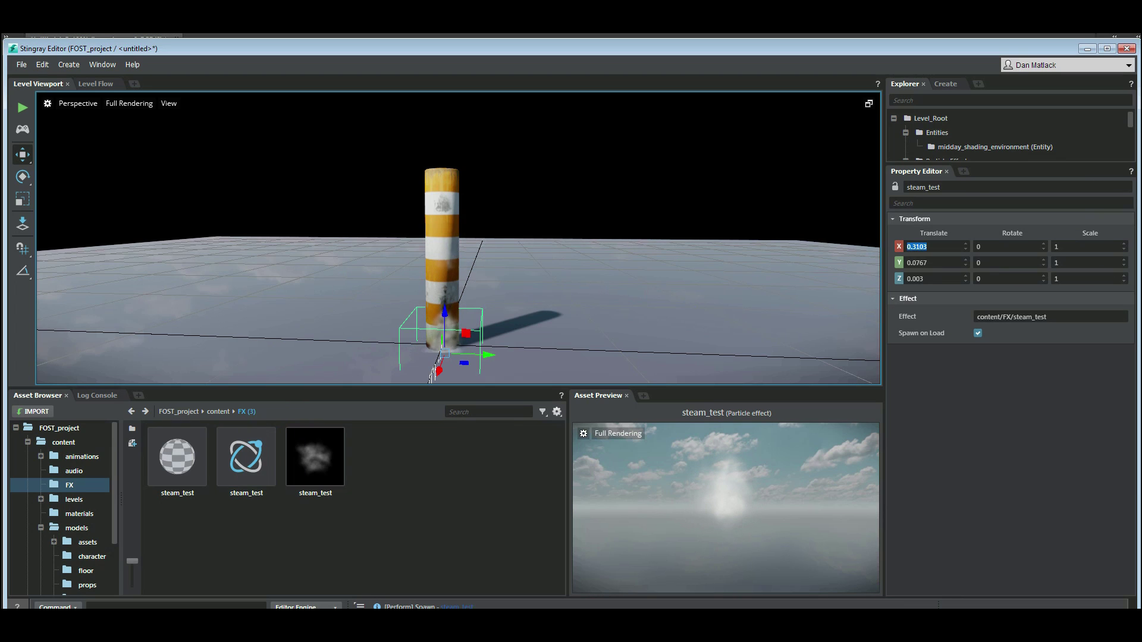
{"action": "type", "text": "0"}
{"action": "key", "text": "Tab"}
{"action": "type", "text": "0"}
{"action": "key", "text": "Tab"}
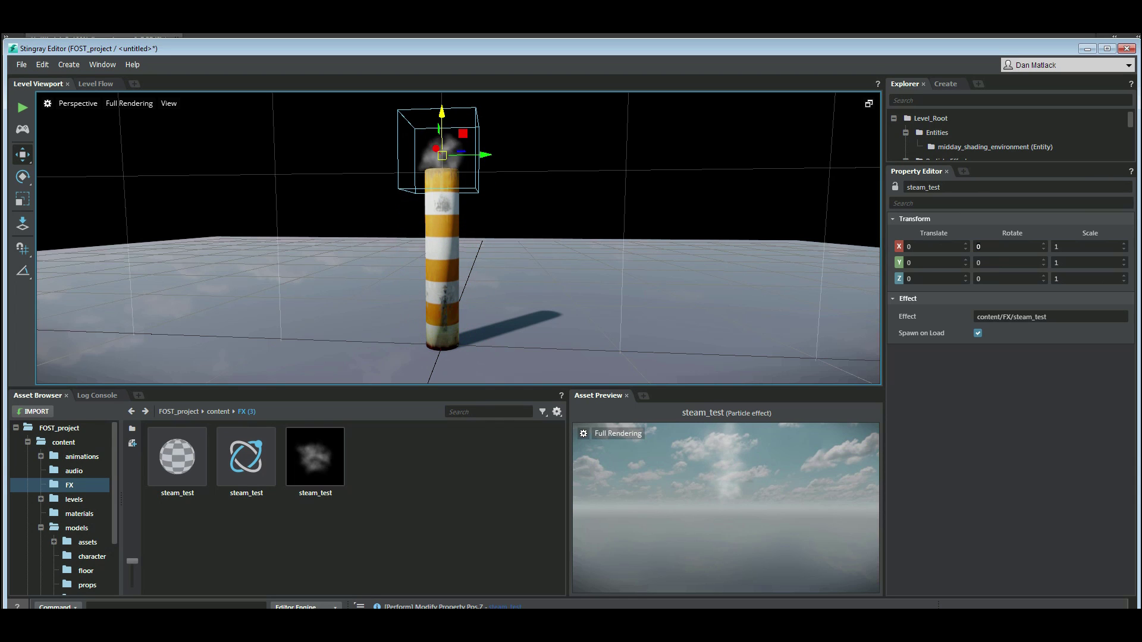
Step: Raise the steam_test effect along Z to the top opening of the pipe, at a height of about 2.52
{"action": "left_click_drag", "start_coordinate": [442, 113], "coordinate": [441, 112]}
{"action": "key", "text": "w"}
{"action": "mouse_move", "coordinate": [441, 112]}
{"action": "right_mouse_down"}
{"action": "mouse_move", "coordinate": [440, 71]}
{"action": "mouse_move", "coordinate": [439, 128]}
{"action": "right_mouse_up"}
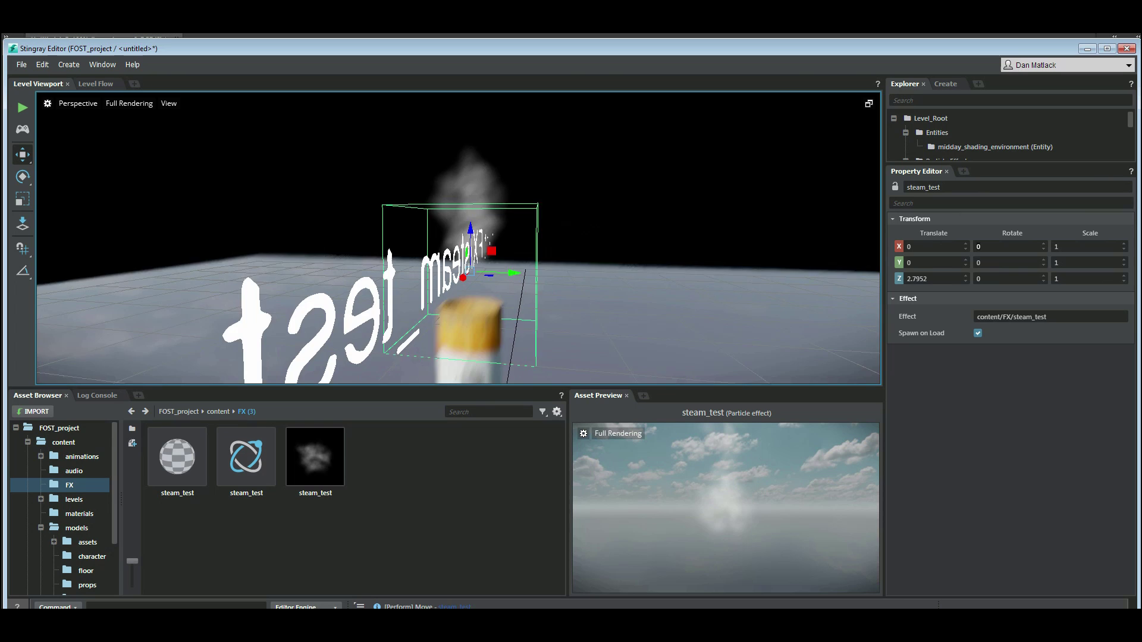
{"action": "left_click_drag", "start_coordinate": [458, 238], "coordinate": [592, 241], "text": "alt"}
{"action": "left_click_drag", "start_coordinate": [442, 201], "coordinate": [443, 239]}
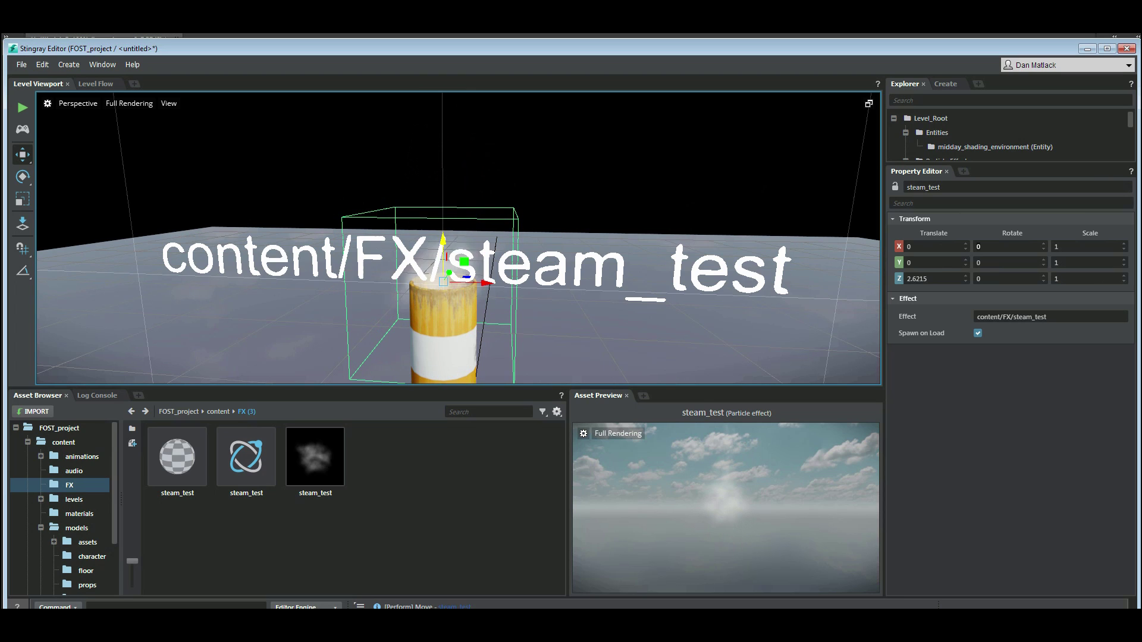
{"action": "right_click_drag", "start_coordinate": [571, 241], "coordinate": [511, 241], "text": "alt"}
{"action": "middle_click_drag", "start_coordinate": [512, 241], "coordinate": [512, 255], "text": "alt"}
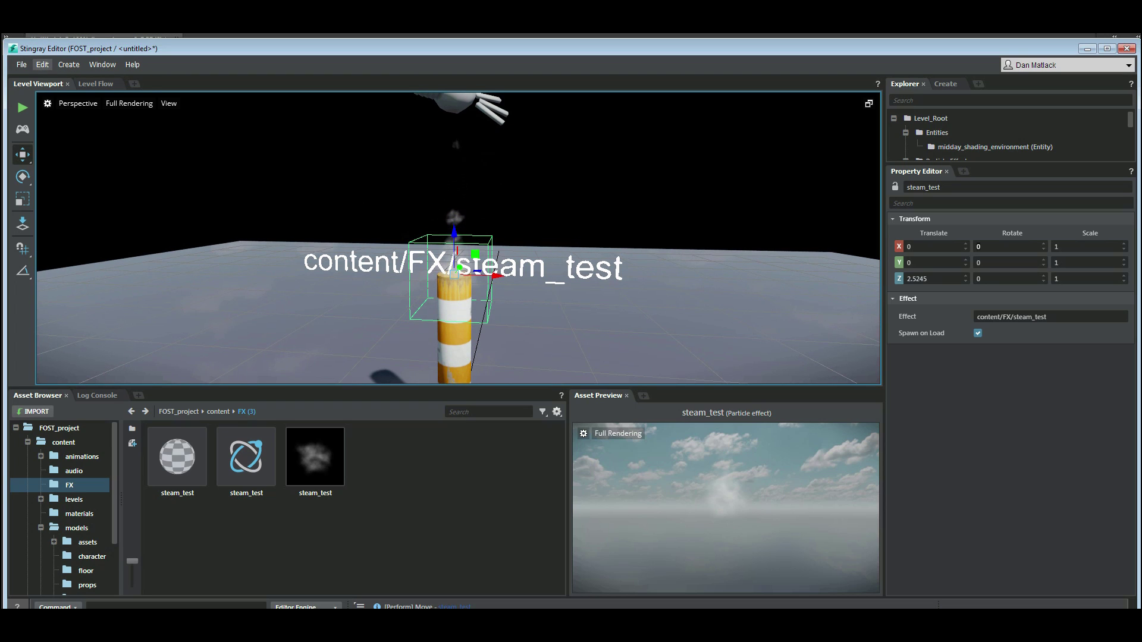
Step: Hide the gizmos in the level and open the steam_test particle effect's properties for editing
{"action": "left_click", "coordinate": [42, 64]}
{"action": "left_click", "coordinate": [72, 272]}
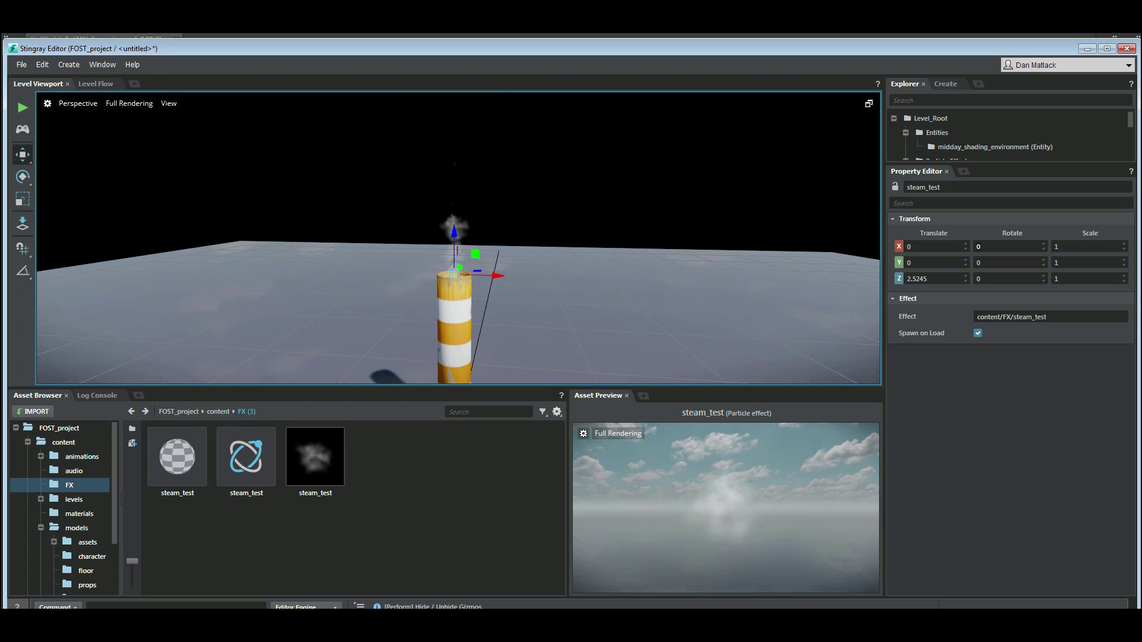
{"action": "left_click", "coordinate": [246, 462]}
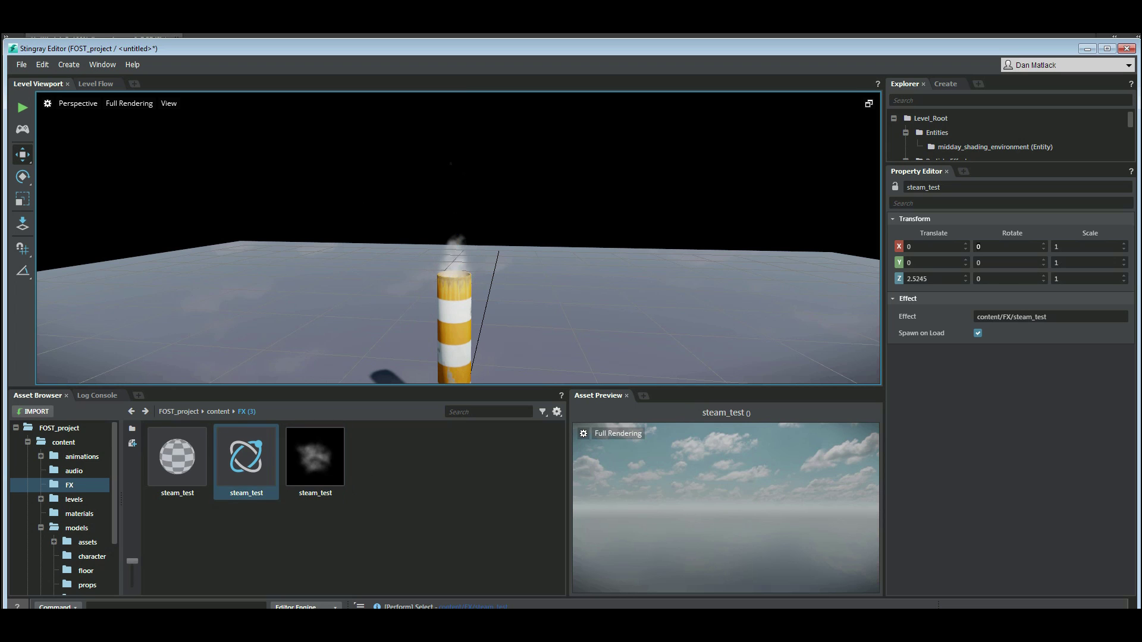
{"action": "mouse_move", "coordinate": [458, 238]}
{"action": "left_mouse_down", "text": "alt"}
{"action": "mouse_move", "coordinate": [500, 268]}
{"action": "mouse_move", "coordinate": [476, 238]}
{"action": "left_mouse_up", "text": "alt"}
{"action": "right_click_drag", "start_coordinate": [476, 238], "coordinate": [548, 238], "text": "alt"}
{"action": "left_click_drag", "start_coordinate": [547, 238], "coordinate": [494, 226], "text": "alt"}
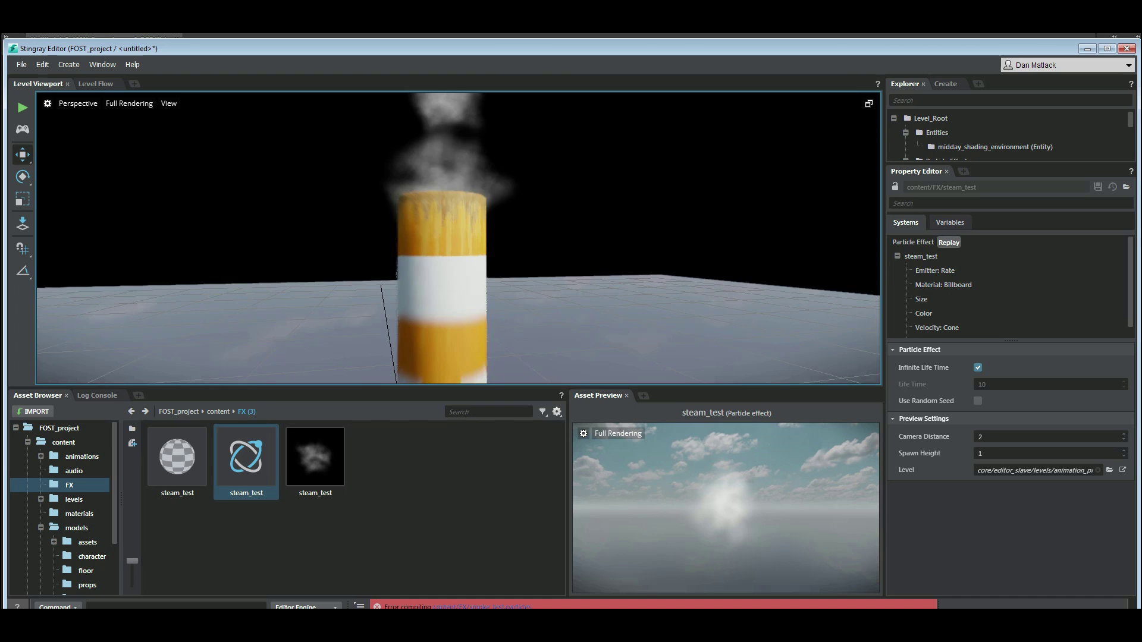
{"action": "right_click_drag", "start_coordinate": [493, 226], "coordinate": [452, 226], "text": "alt"}
{"action": "mouse_move", "coordinate": [452, 226]}
{"action": "left_mouse_down", "text": "alt"}
{"action": "mouse_move", "coordinate": [452, 197]}
{"action": "mouse_move", "coordinate": [452, 232]}
{"action": "left_mouse_up", "text": "alt"}
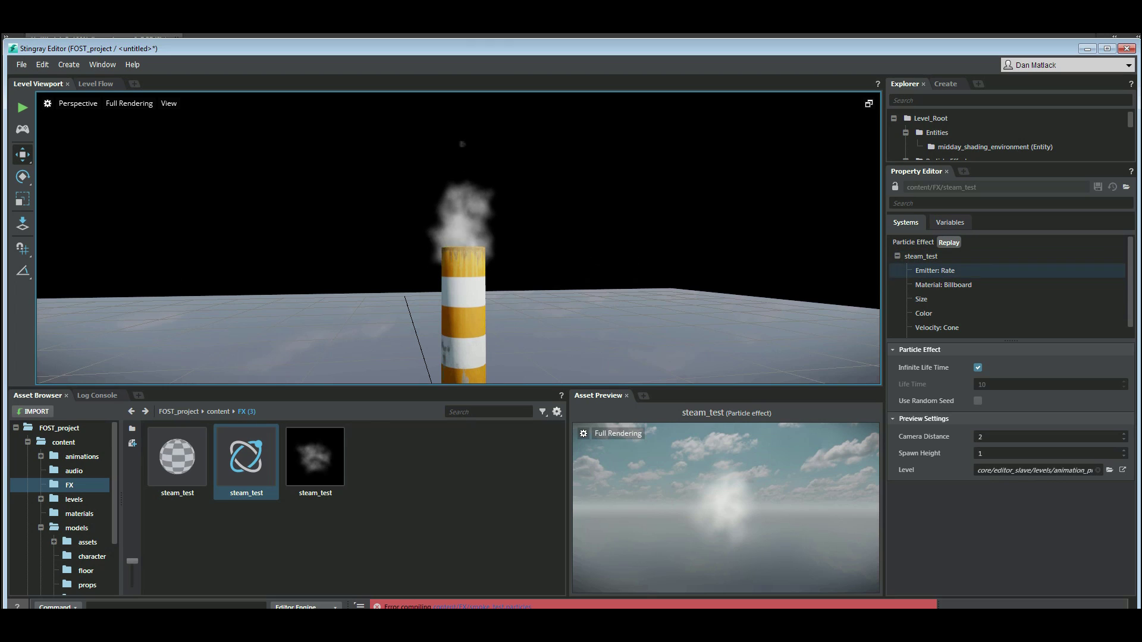
Step: Set the Velocity: Cone maximum theta to 2 and maximum velocity to 0.65, and save the particle effect
{"action": "left_click", "coordinate": [937, 328]}
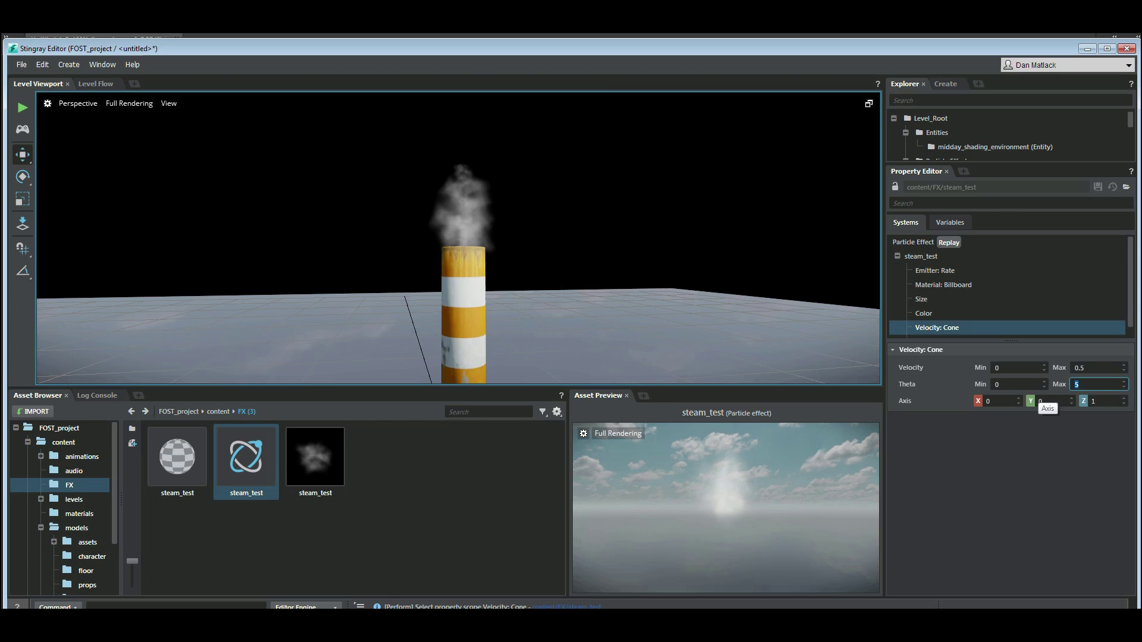
{"action": "type", "text": "2"}
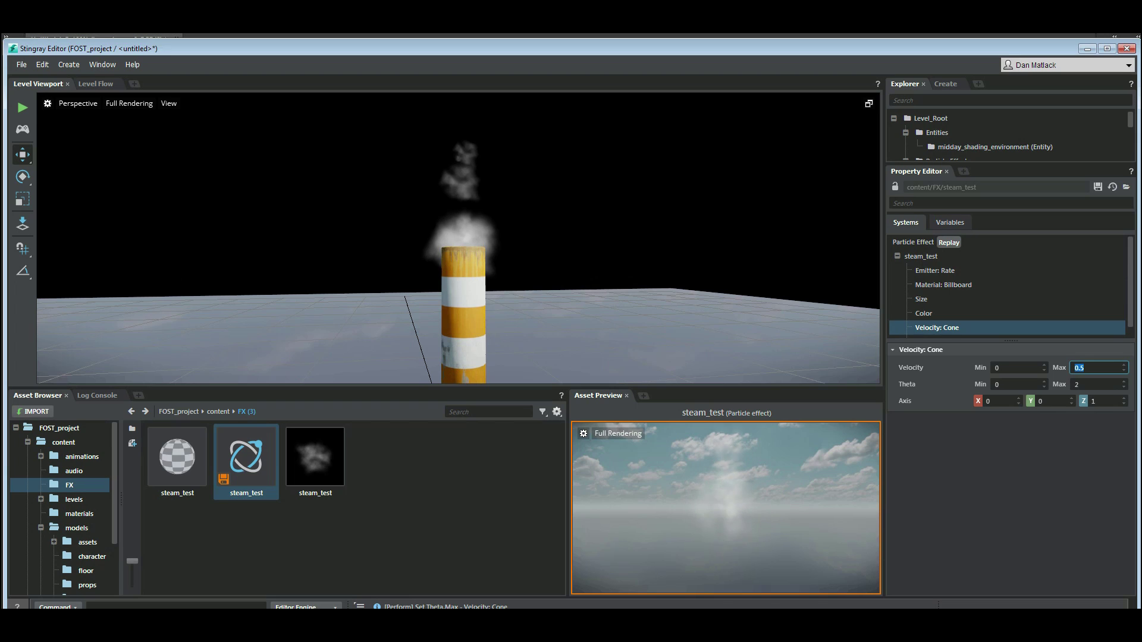
{"action": "key", "text": "Return"}
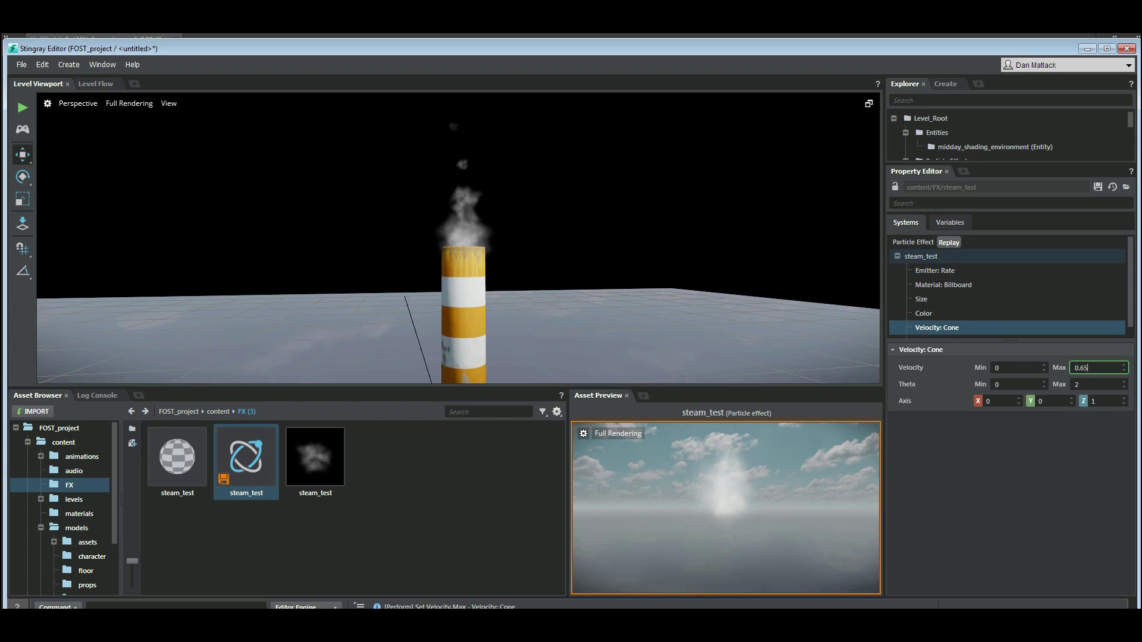
{"action": "key", "text": "ctrl+s"}
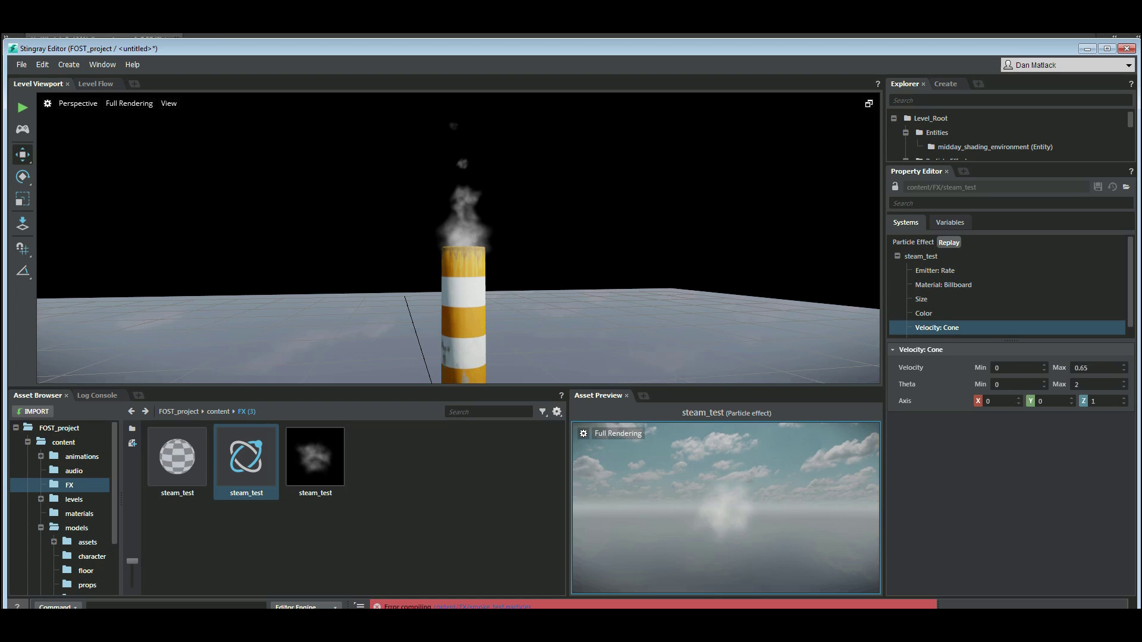
{"action": "mouse_move", "coordinate": [458, 237]}
{"action": "right_mouse_down"}
{"action": "mouse_move", "coordinate": [449, 248]}
{"action": "mouse_move", "coordinate": [465, 222]}
{"action": "right_mouse_up"}
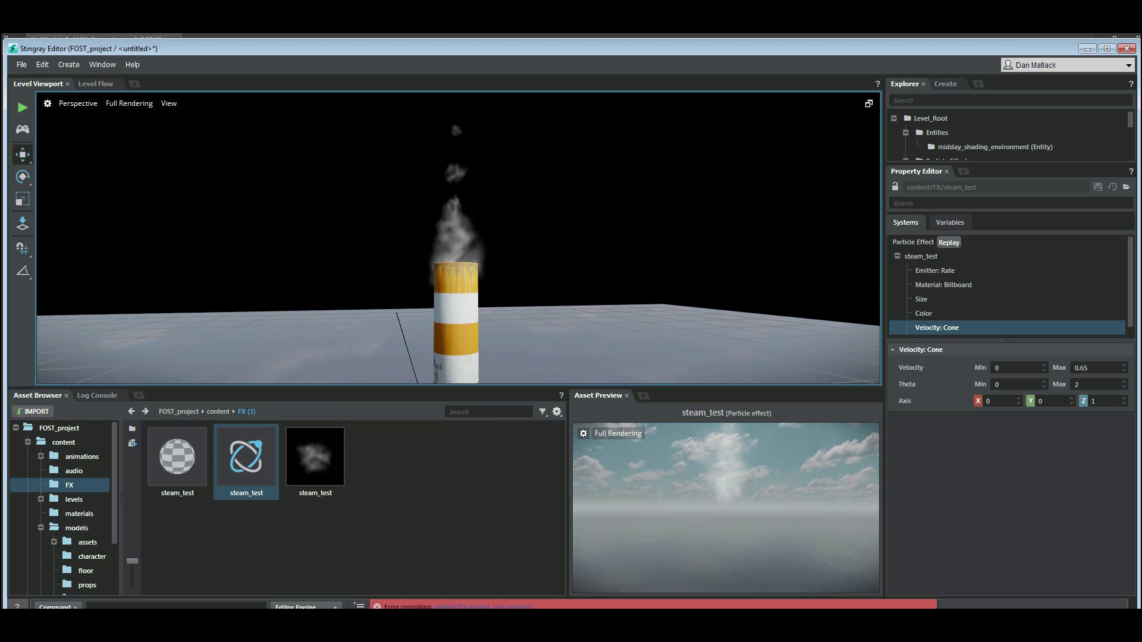
Step: Set the maximum Emitter: Rate of steam_test to 200 particles/s
{"action": "left_click", "coordinate": [935, 270]}
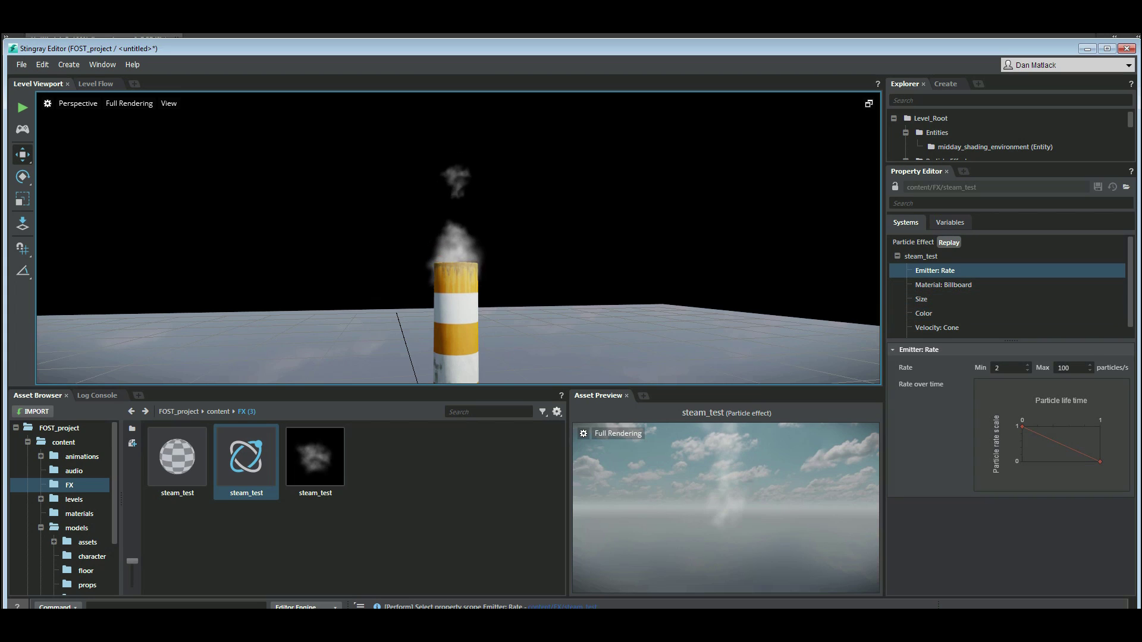
{"action": "type", "text": "0"}
{"action": "key", "text": "Return"}
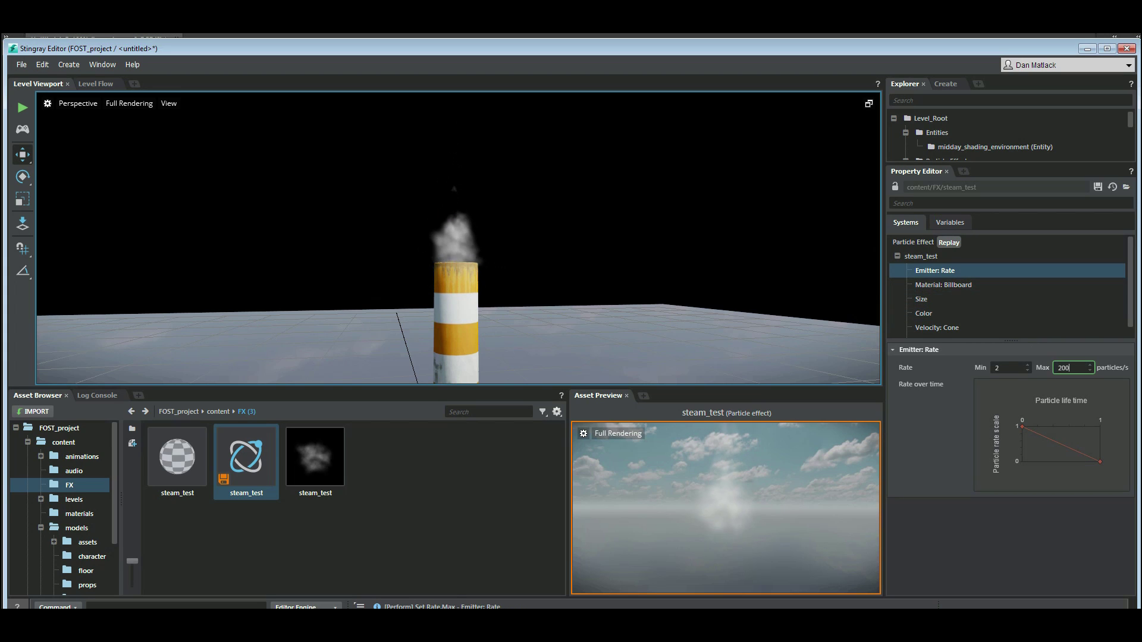
Step: Reshape the emitter's rate-over-time curve to peak midway with both ends at about half, and save the particle effect
{"action": "left_click_drag", "start_coordinate": [1101, 462], "coordinate": [1101, 444]}
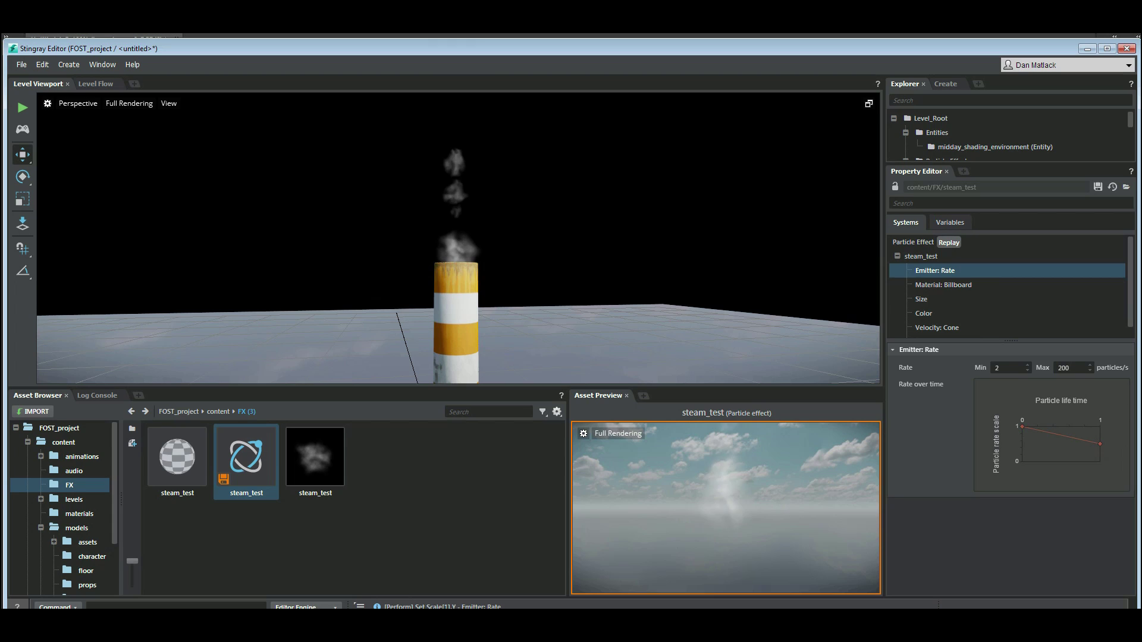
{"action": "left_click_drag", "start_coordinate": [1022, 426], "coordinate": [1062, 429]}
{"action": "left_click", "coordinate": [1060, 443]}
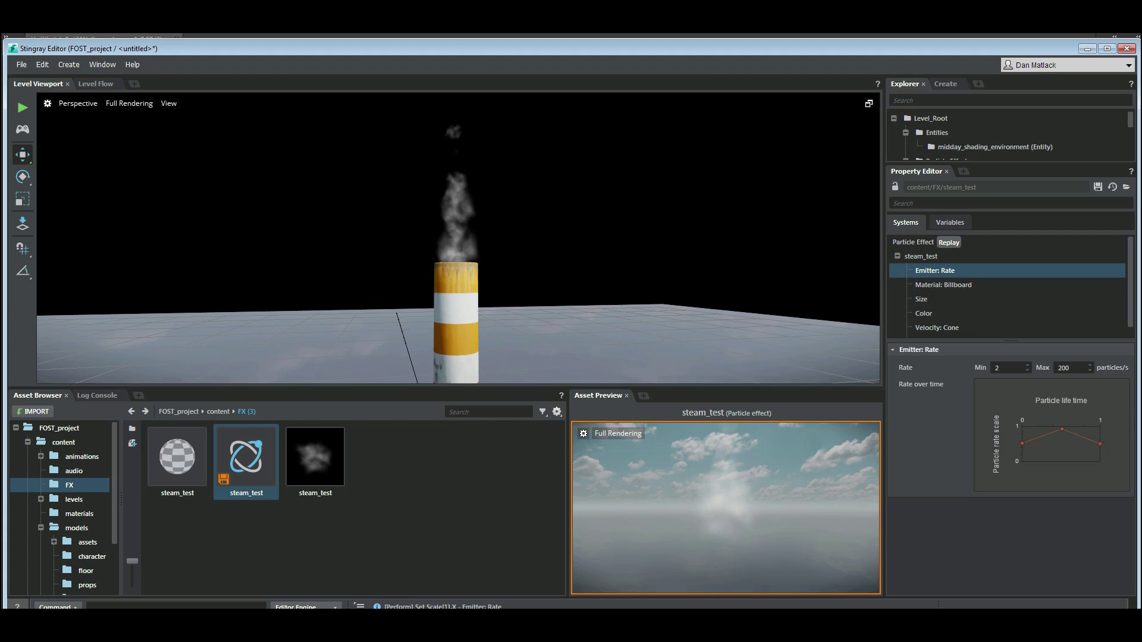
{"action": "key", "text": "ctrl+s"}
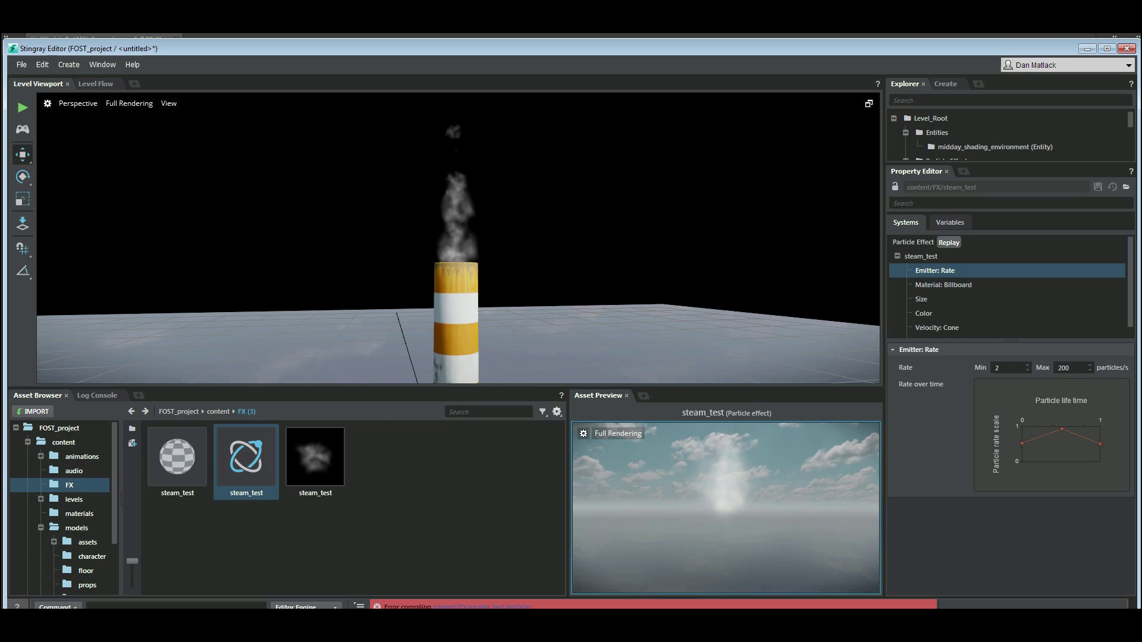
{"action": "mouse_move", "coordinate": [458, 238]}
{"action": "right_mouse_down"}
{"action": "mouse_move", "coordinate": [440, 225]}
{"action": "mouse_move", "coordinate": [443, 238]}
{"action": "right_mouse_up"}
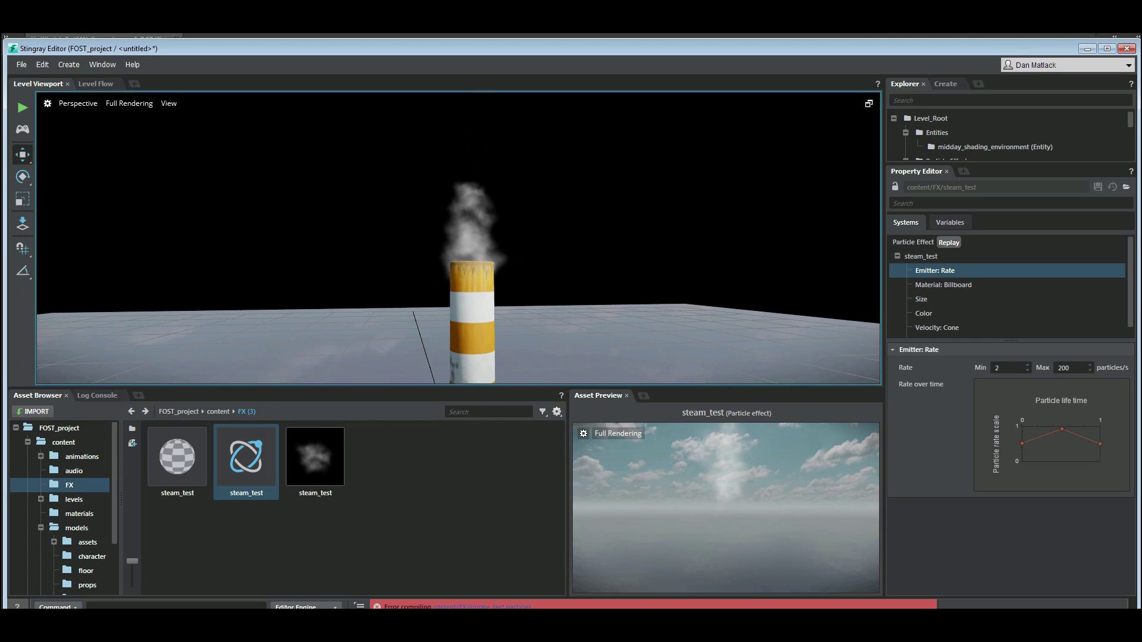
Step: Raise the end of the Color opacity-over-time curve and add a higher middle point so the particles fade more slowly
{"action": "left_click", "coordinate": [920, 299]}
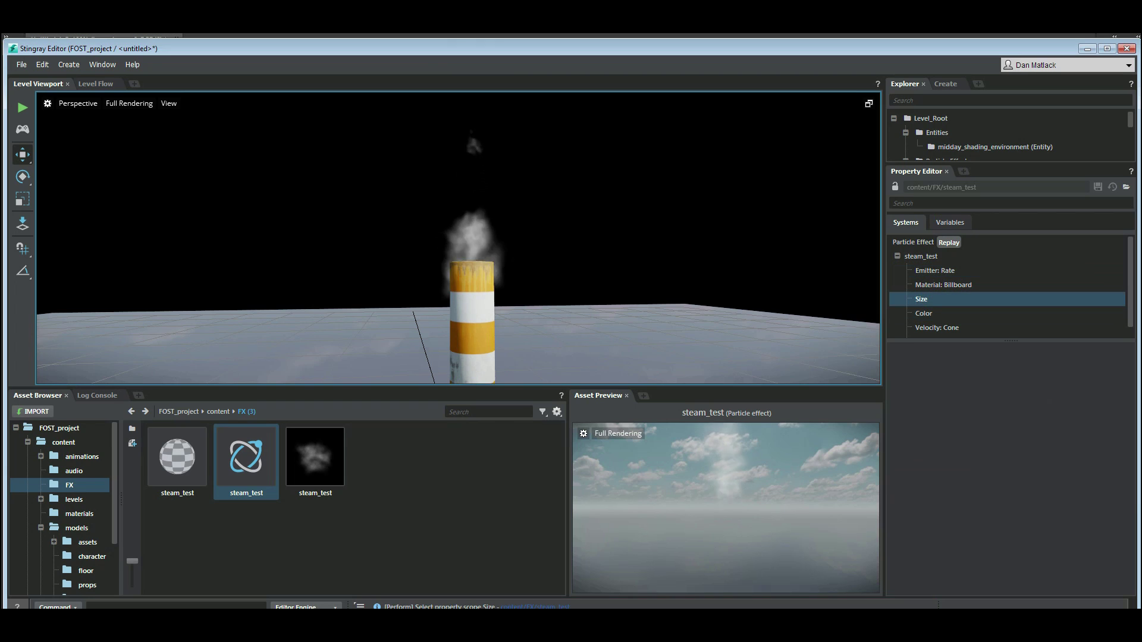
{"action": "left_click", "coordinate": [924, 314]}
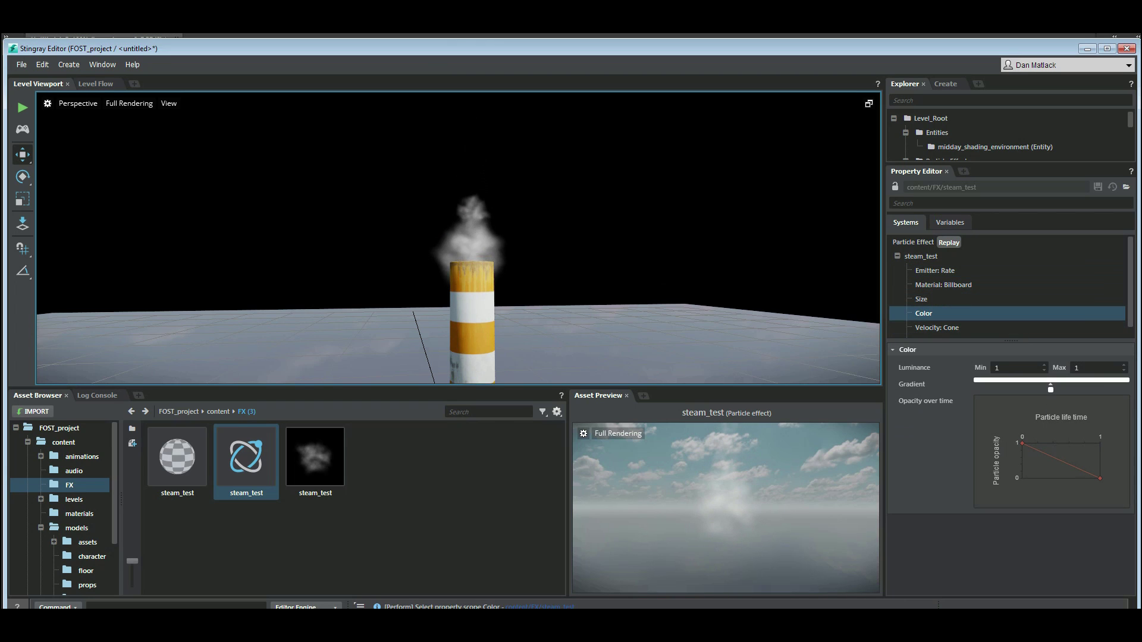
{"action": "double_click", "coordinate": [1089, 474]}
{"action": "mouse_move", "coordinate": [1090, 473]}
{"action": "left_mouse_down"}
{"action": "mouse_move", "coordinate": [1075, 458]}
{"action": "mouse_move", "coordinate": [1100, 469]}
{"action": "left_mouse_up"}
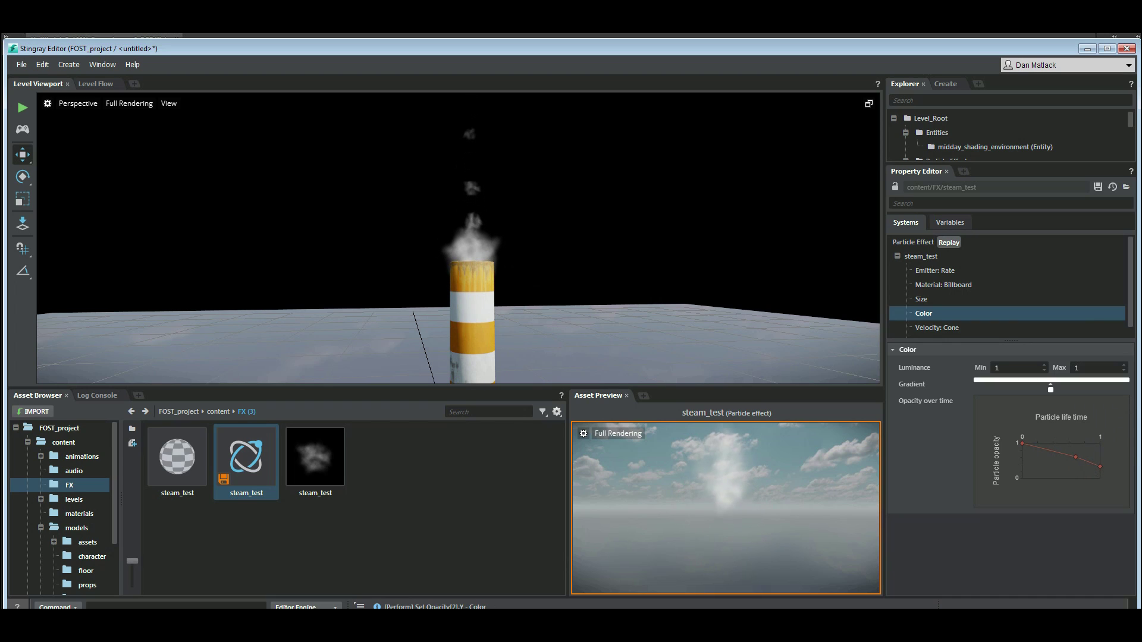
{"action": "left_click_drag", "start_coordinate": [1076, 457], "coordinate": [1069, 453]}
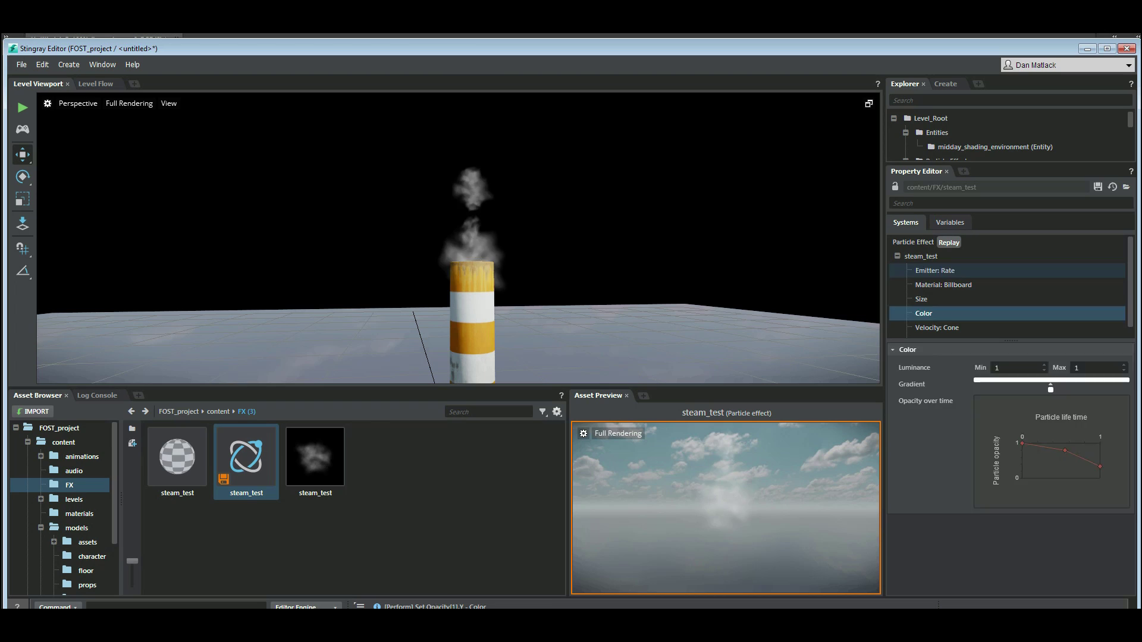
Step: Set the minimum emitter rate to 10 and reshape its rate-over-time curve into a straight decline from 1 to 0
{"action": "left_click", "coordinate": [935, 271]}
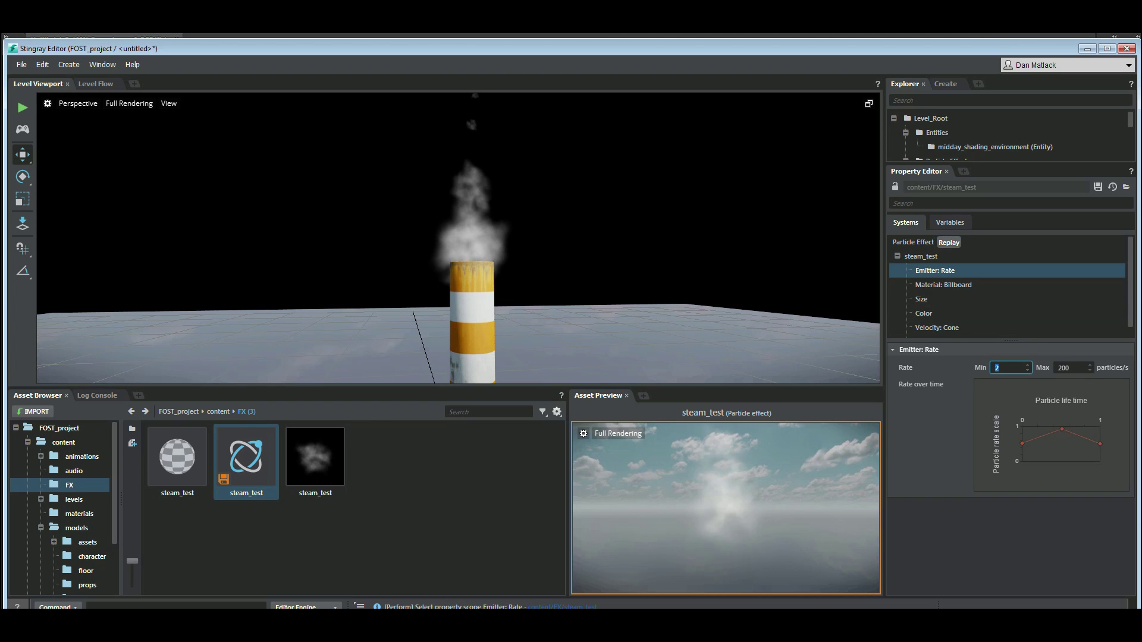
{"action": "type", "text": "10"}
{"action": "key", "text": "Tab"}
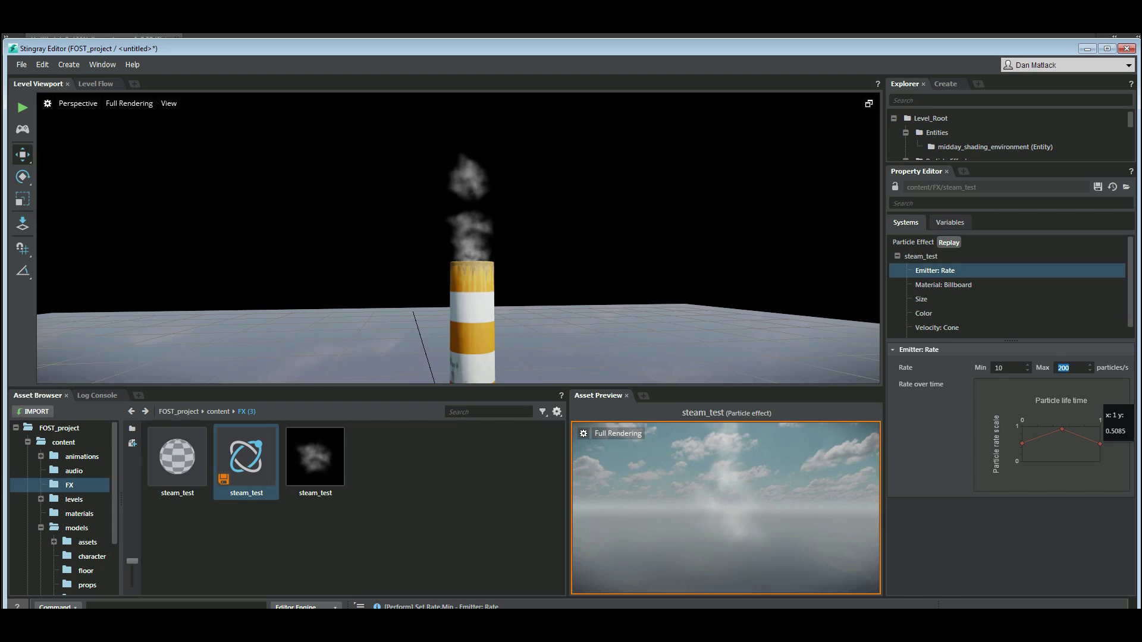
{"action": "left_click_drag", "start_coordinate": [1099, 443], "coordinate": [1099, 461]}
{"action": "left_click_drag", "start_coordinate": [1061, 429], "coordinate": [1021, 427]}
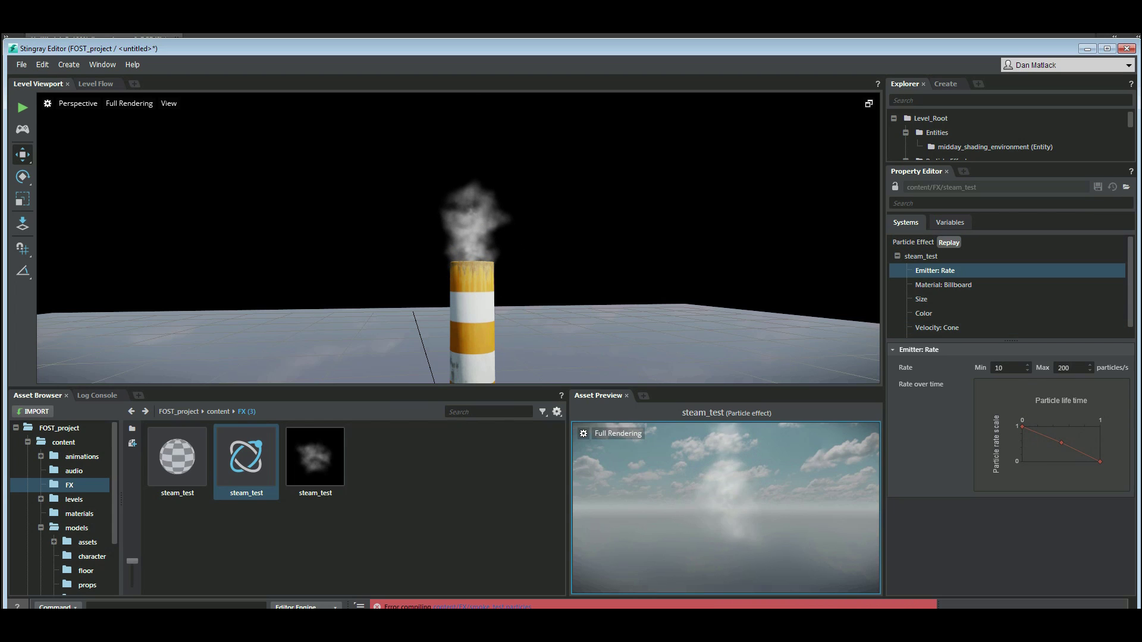
Step: Set the total number of particles in the steam_test particle system to 200
{"action": "scroll", "coordinate": [458, 238], "scroll_direction": "down", "scroll_amount": 5}
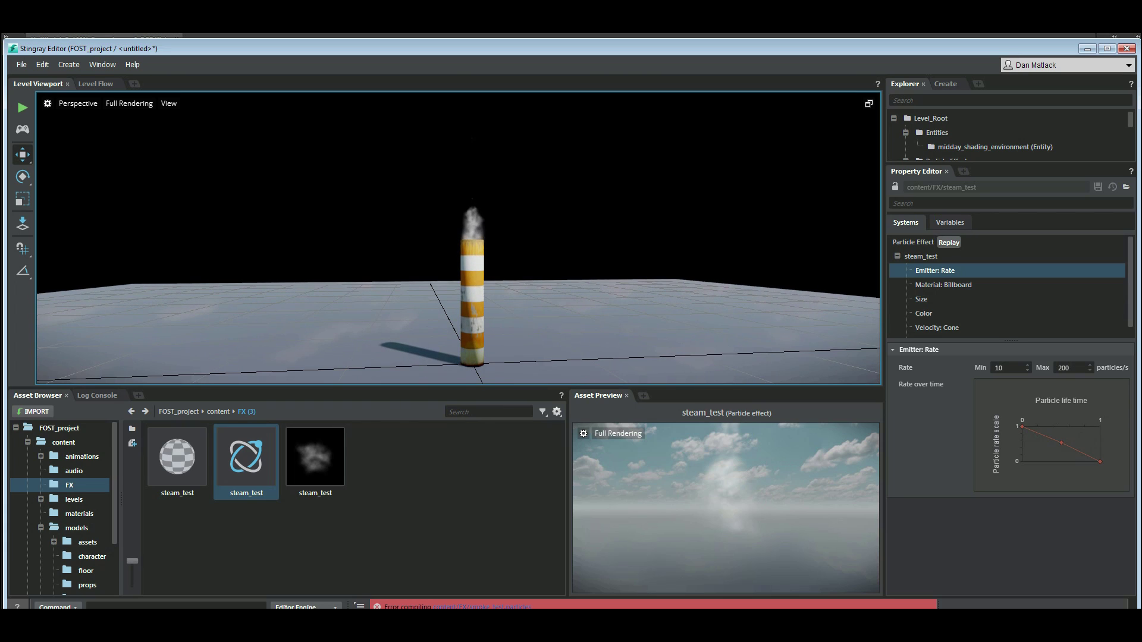
{"action": "left_click_drag", "start_coordinate": [458, 238], "coordinate": [496, 241], "text": "alt"}
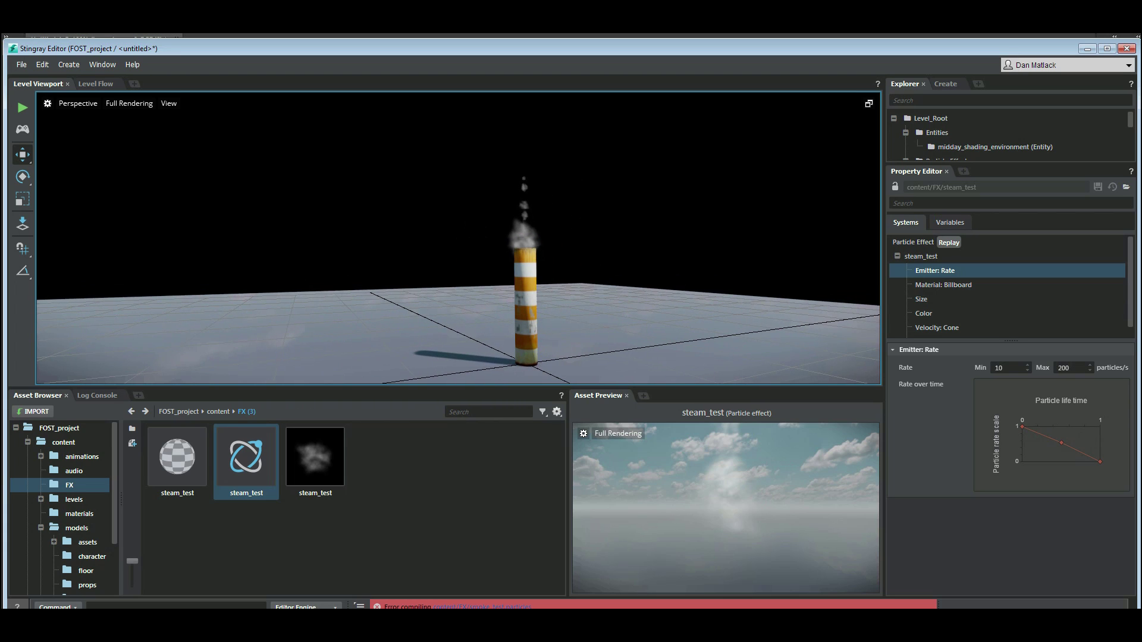
{"action": "scroll", "coordinate": [458, 238], "scroll_direction": "up", "scroll_amount": 3}
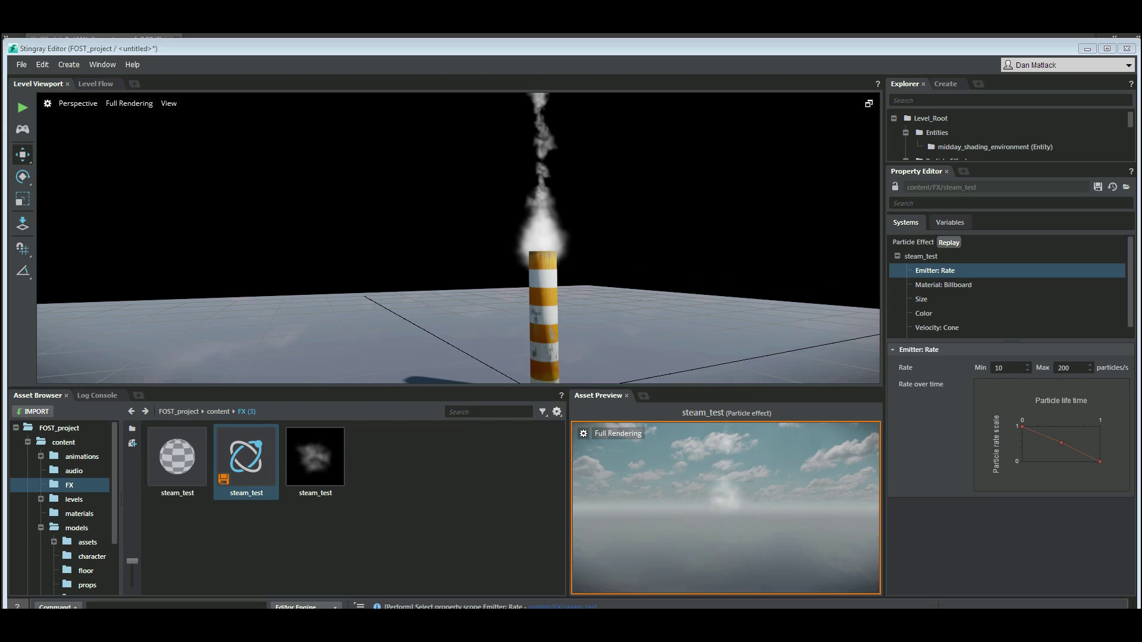
{"action": "left_click", "coordinate": [943, 285]}
{"action": "left_click", "coordinate": [921, 256]}
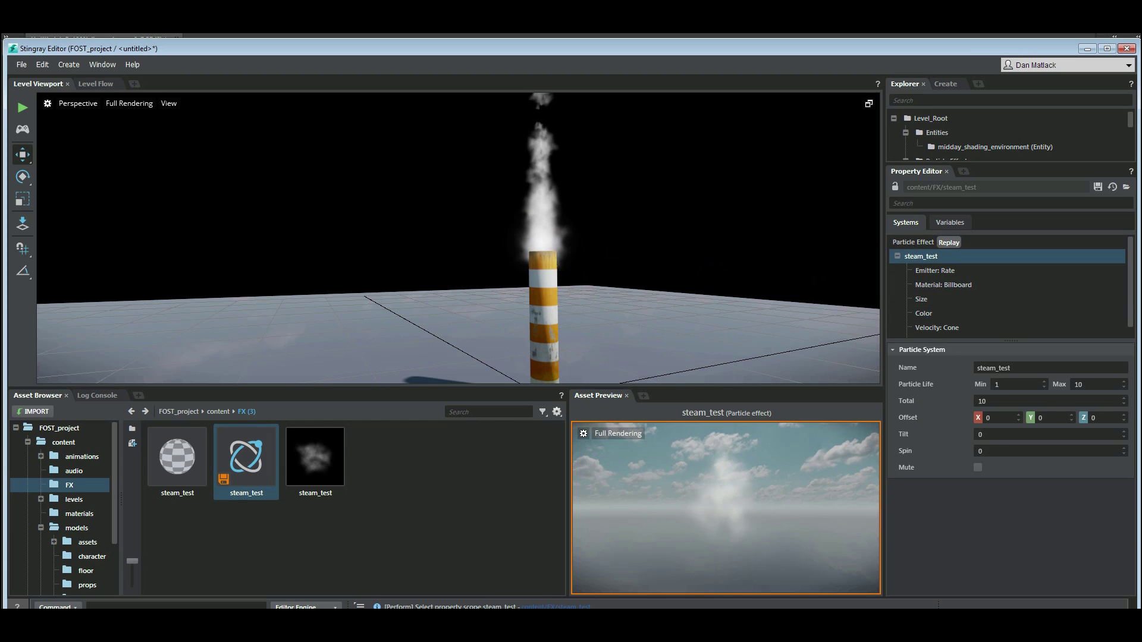
{"action": "left_click_drag", "start_coordinate": [992, 402], "coordinate": [940, 400]}
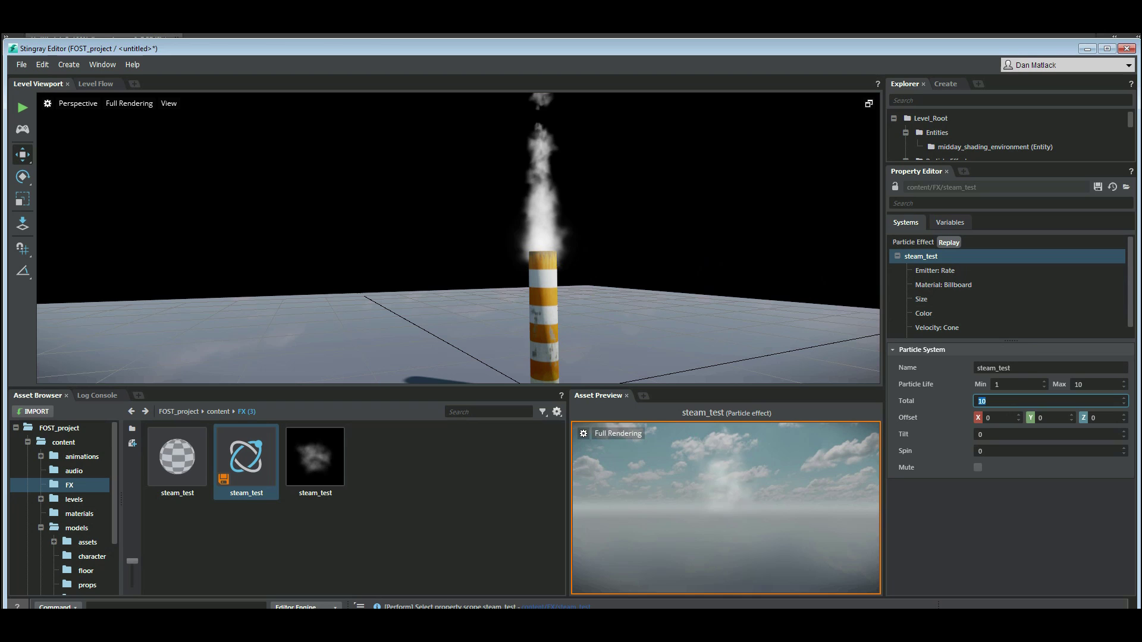
{"action": "type", "text": "200"}
{"action": "key", "text": "Return"}
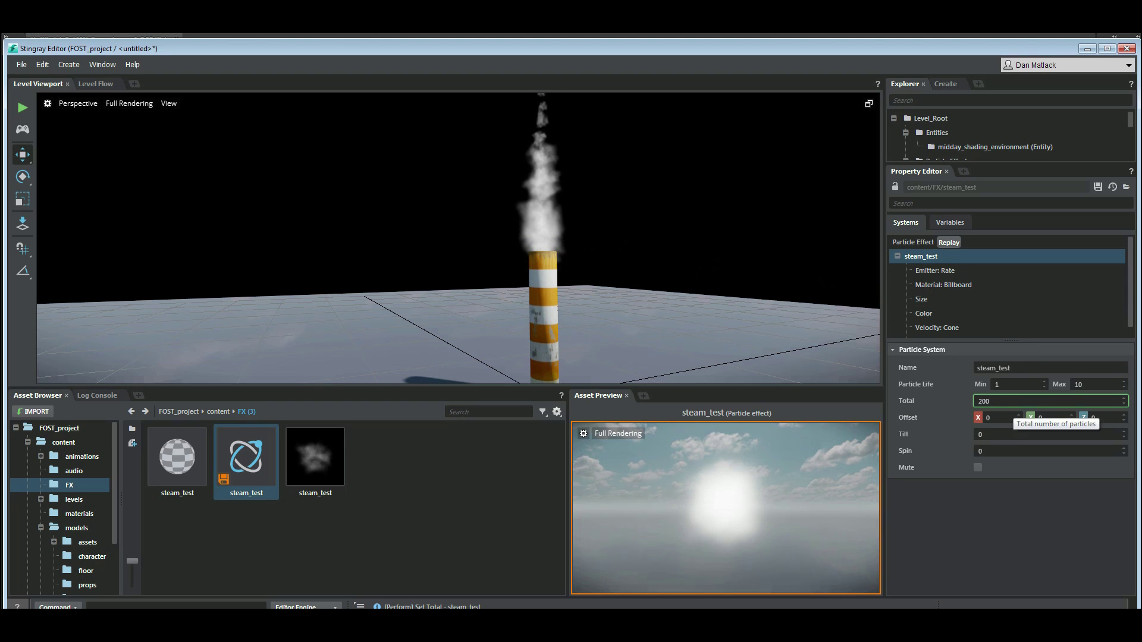
Step: Save the steam_test particle effect with its updated settings and view the steam above the pipe up close
{"action": "left_click", "coordinate": [935, 270]}
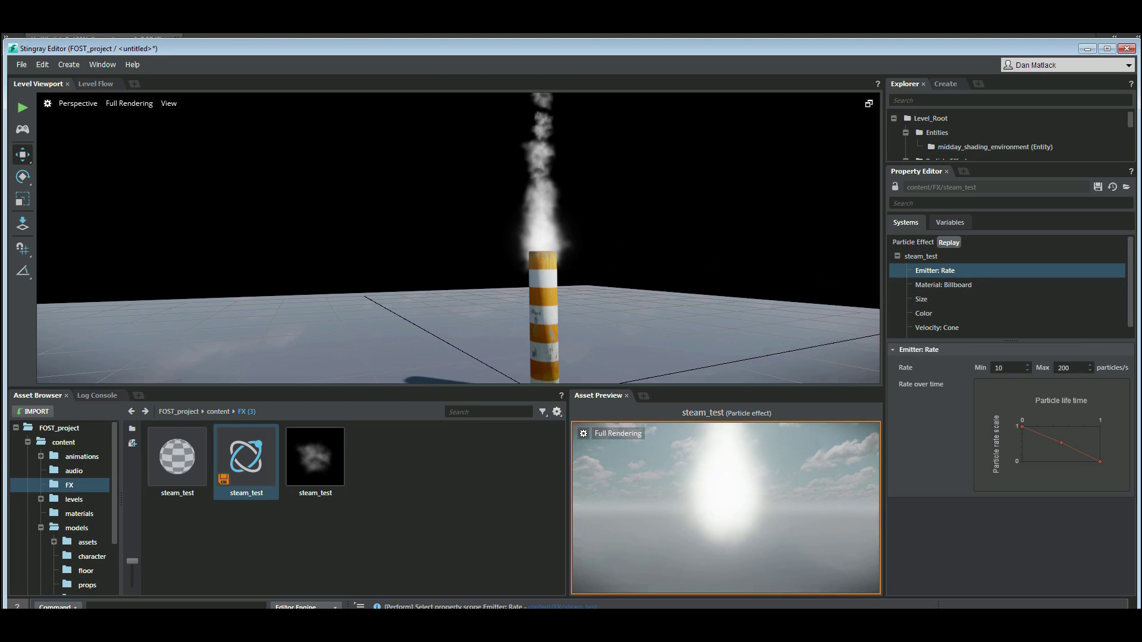
{"action": "left_click", "coordinate": [921, 256]}
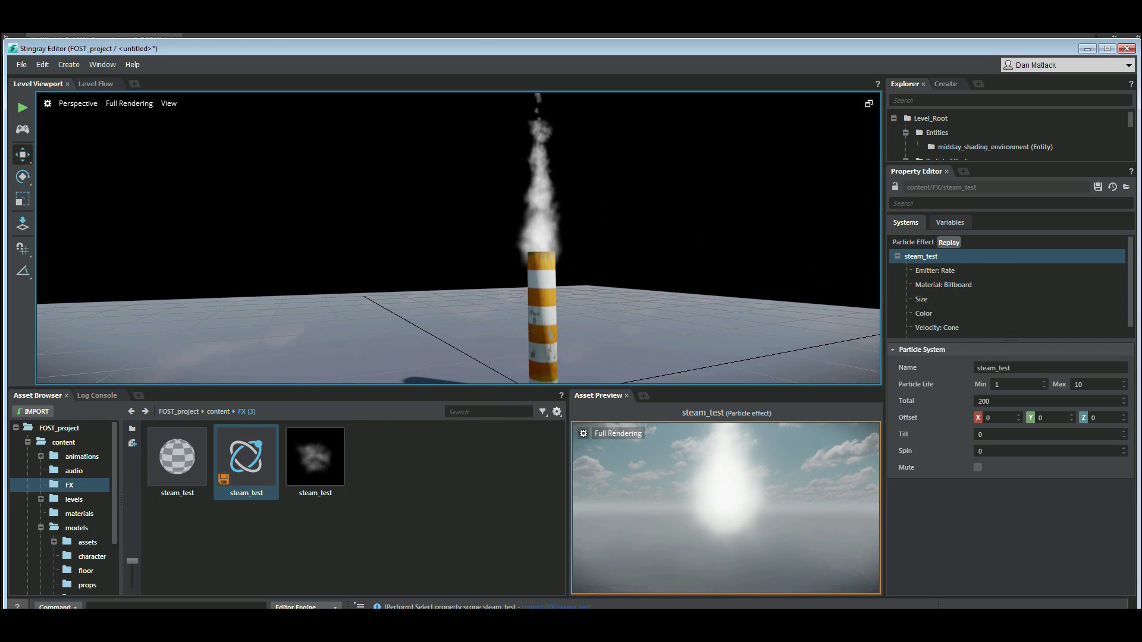
{"action": "key", "text": "ctrl+s"}
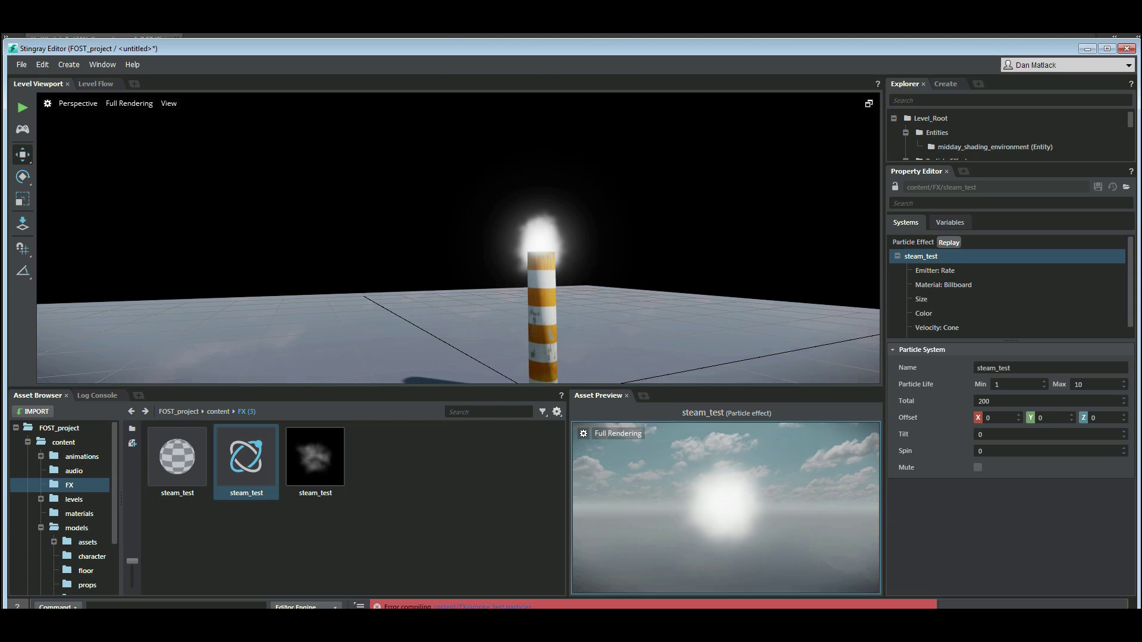
{"action": "key", "text": "w"}
{"action": "right_click_drag", "start_coordinate": [458, 238], "coordinate": [483, 225]}
{"action": "key", "text": "s"}
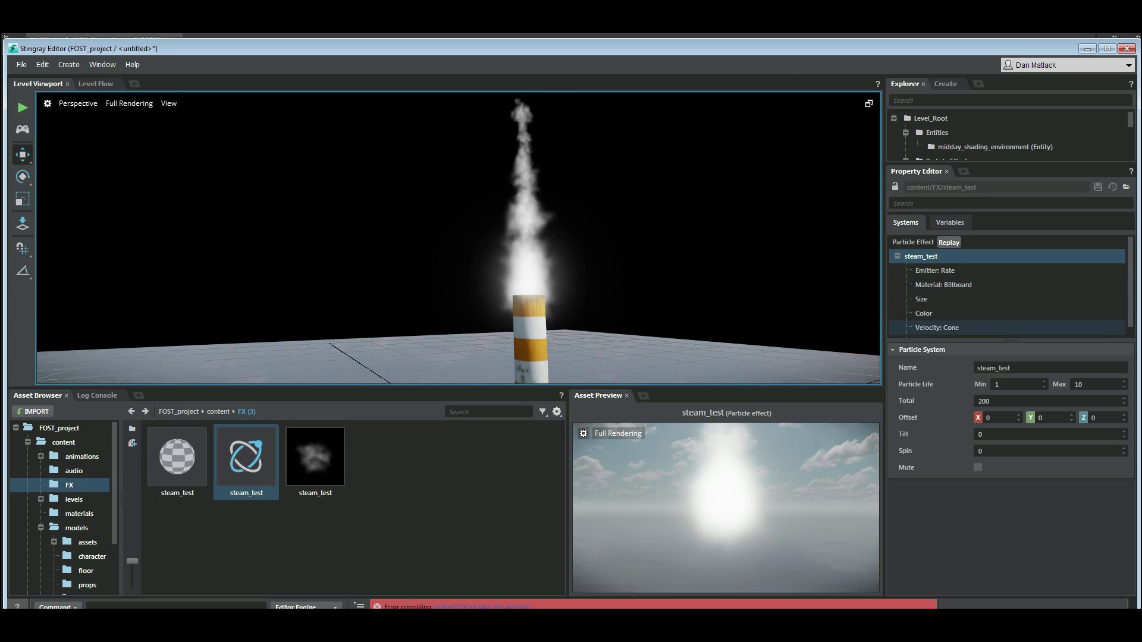
Step: Set the Velocity: Cone maximum theta to 1 and maximum velocity to 0.45, and save the particle effect
{"action": "left_click", "coordinate": [937, 328]}
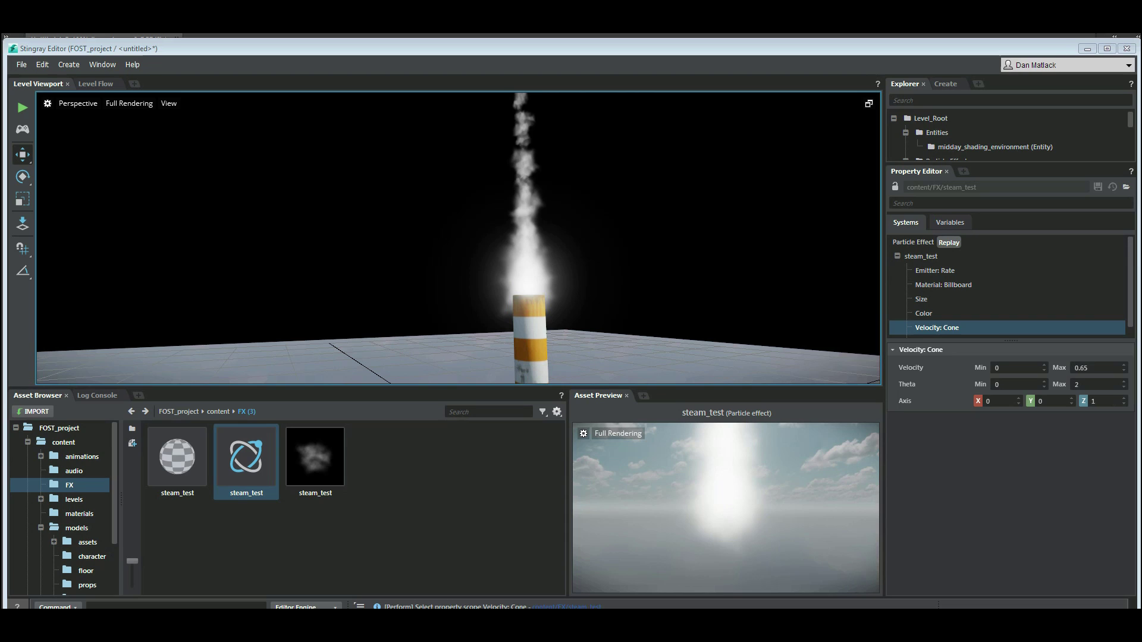
{"action": "left_click", "coordinate": [1092, 384]}
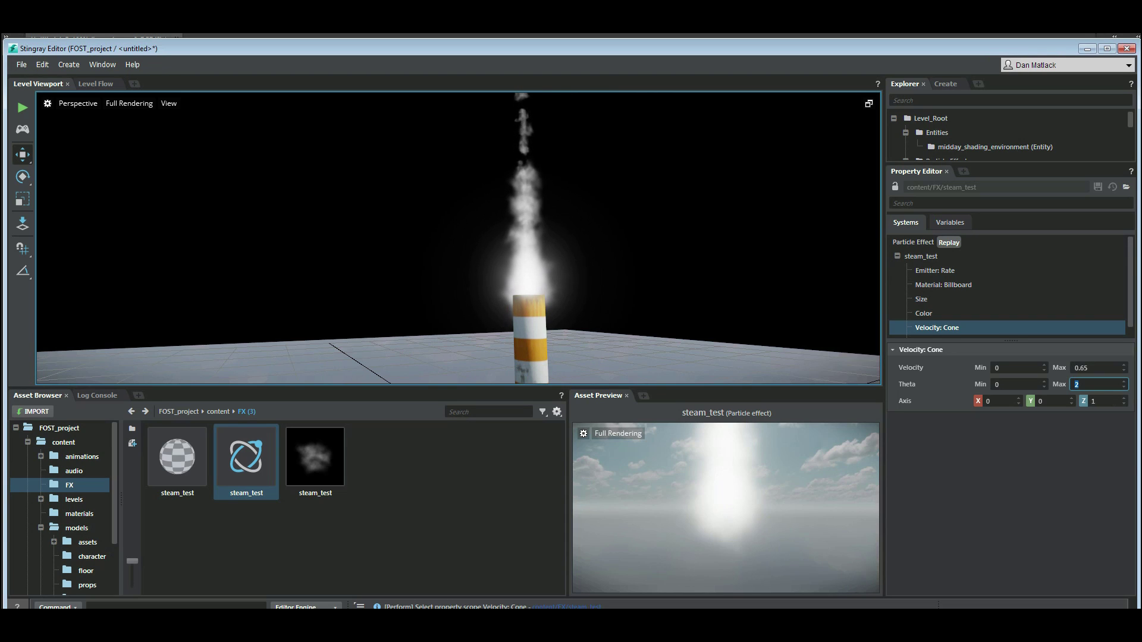
{"action": "key", "text": "shift+Tab"}
{"action": "key", "text": "shift+Tab"}
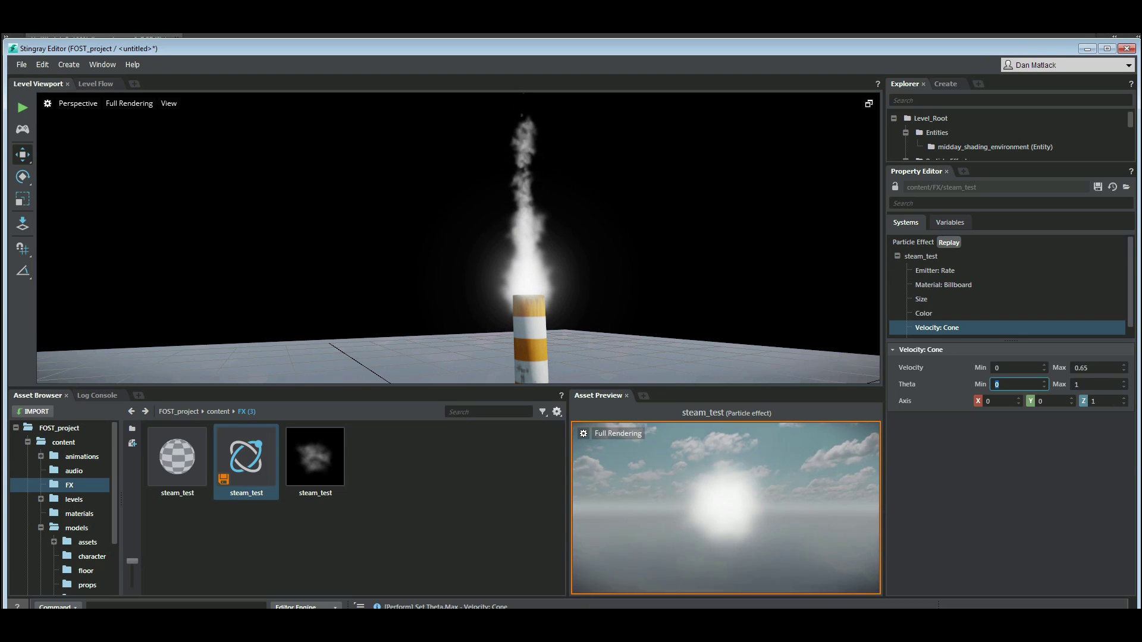
{"action": "type", "text": "."}
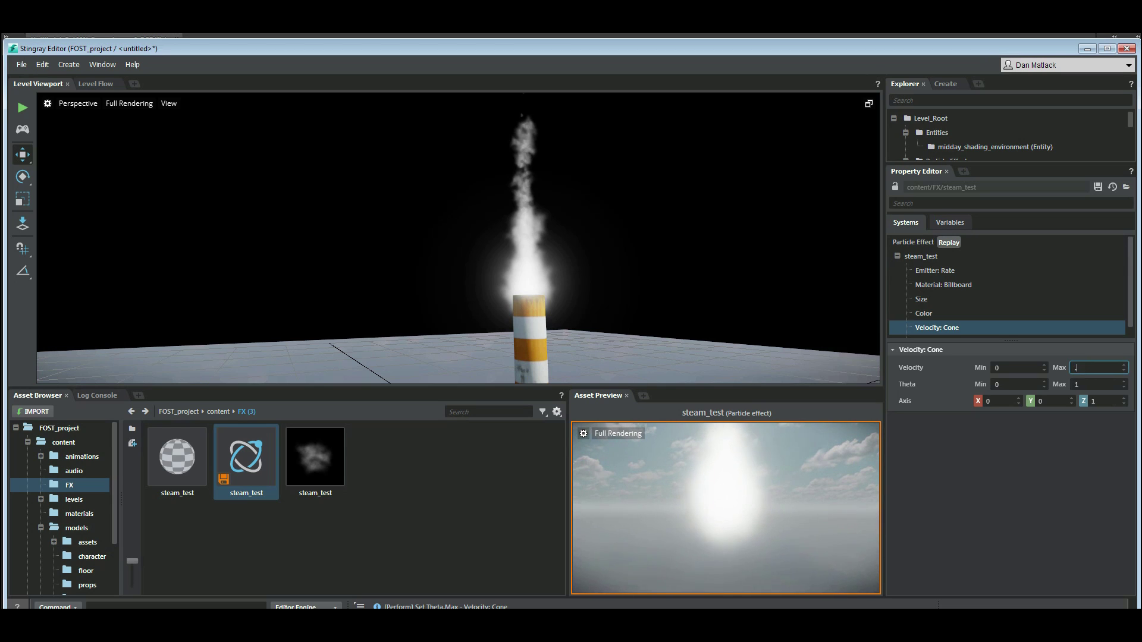
{"action": "type", "text": "45"}
{"action": "key", "text": "Tab"}
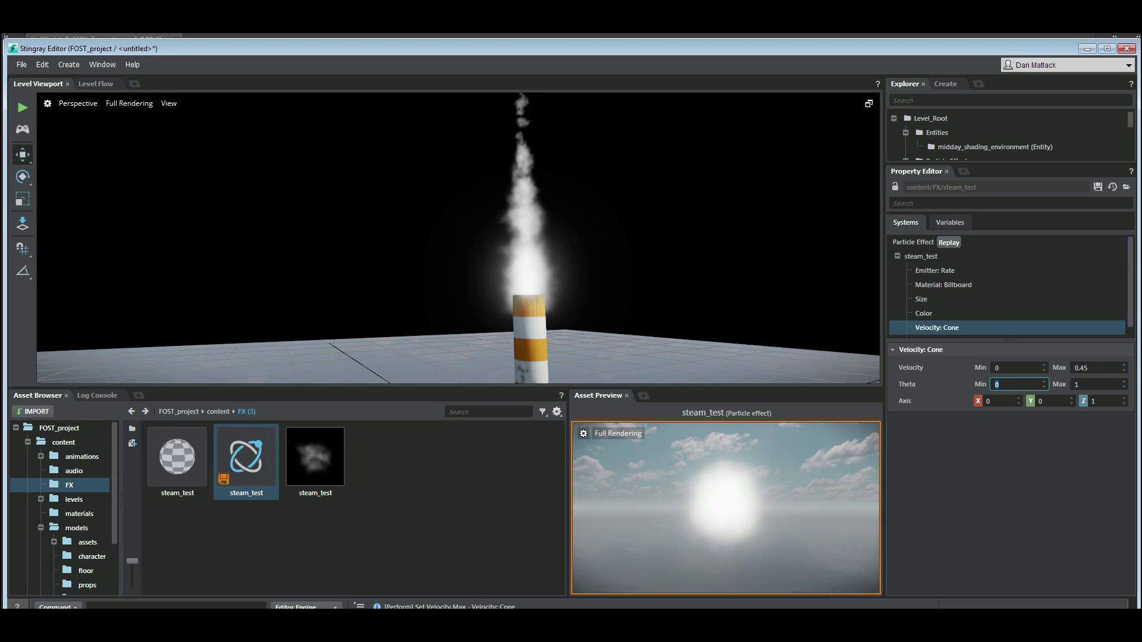
{"action": "key", "text": "ctrl+s"}
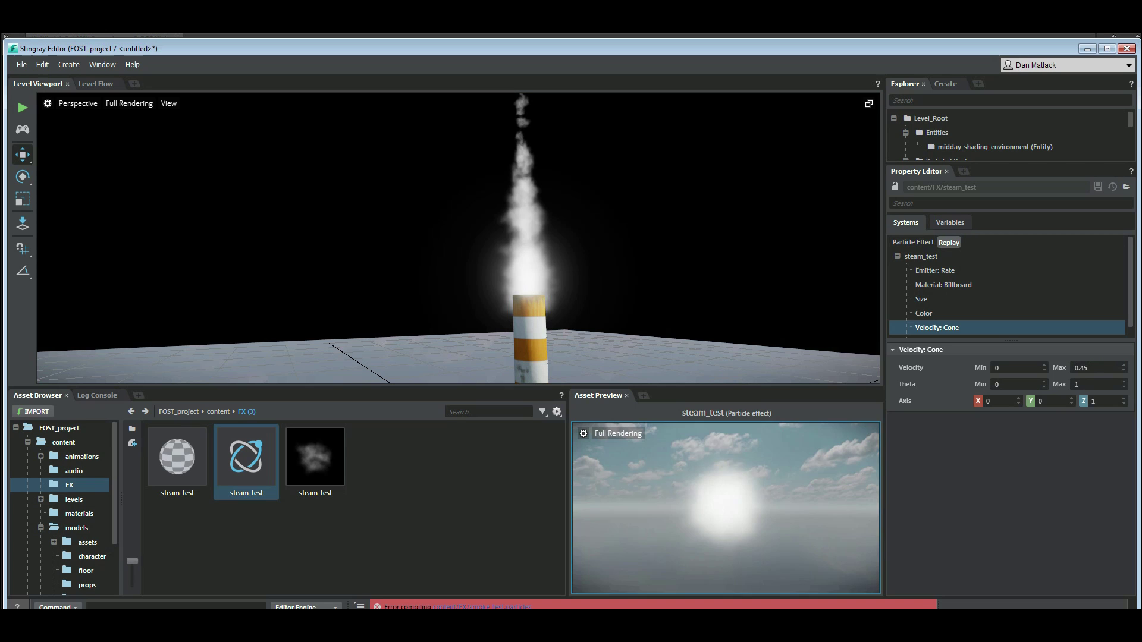
{"action": "left_click_drag", "start_coordinate": [528, 238], "coordinate": [451, 298], "text": "alt"}
{"action": "right_click_drag", "start_coordinate": [451, 297], "coordinate": [442, 293]}
{"action": "key", "text": "w"}
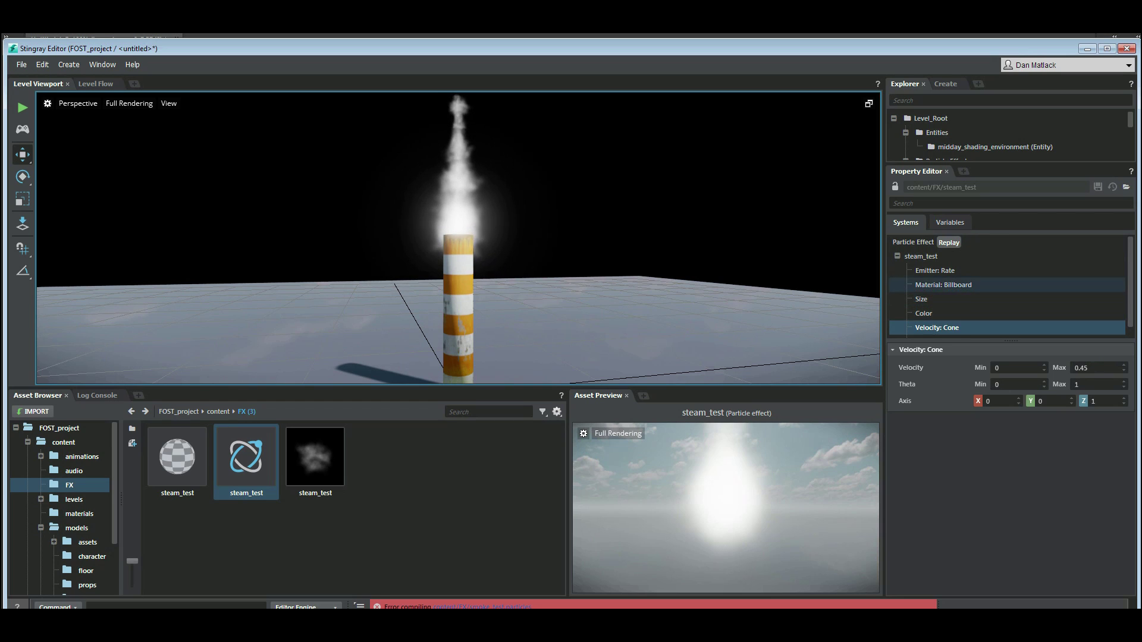
Step: Set the maximum emitter rate to 100 particles/s, save the effect, and check the steam from several angles
{"action": "left_click", "coordinate": [936, 271]}
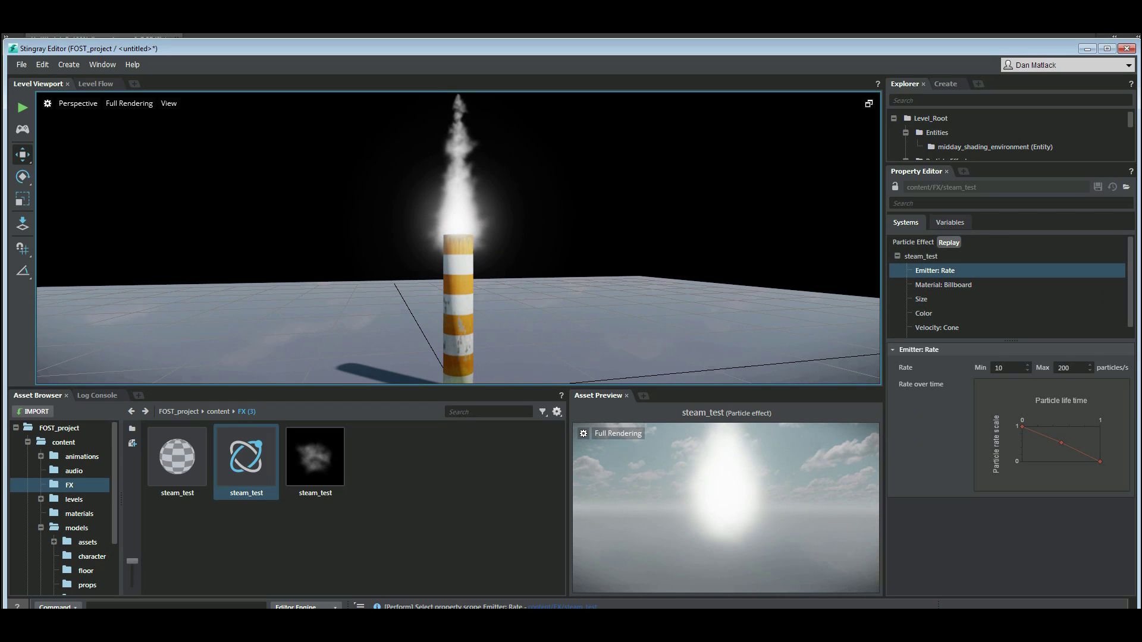
{"action": "left_click", "coordinate": [1064, 368]}
{"action": "key", "text": "Return"}
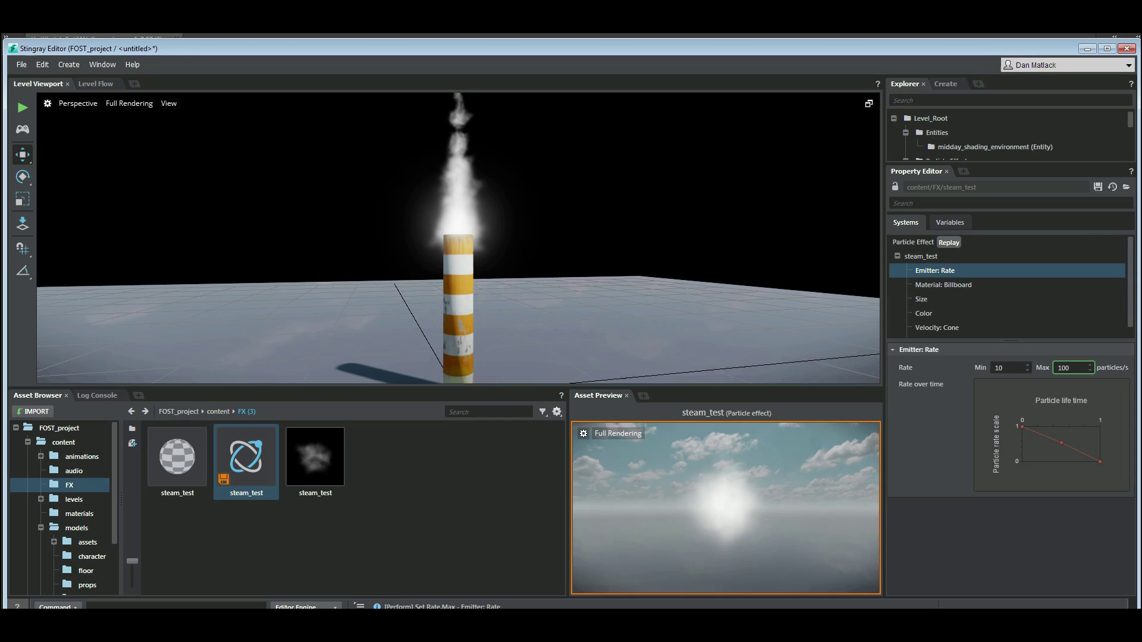
{"action": "middle_click_drag", "start_coordinate": [458, 238], "coordinate": [573, 234], "text": "alt"}
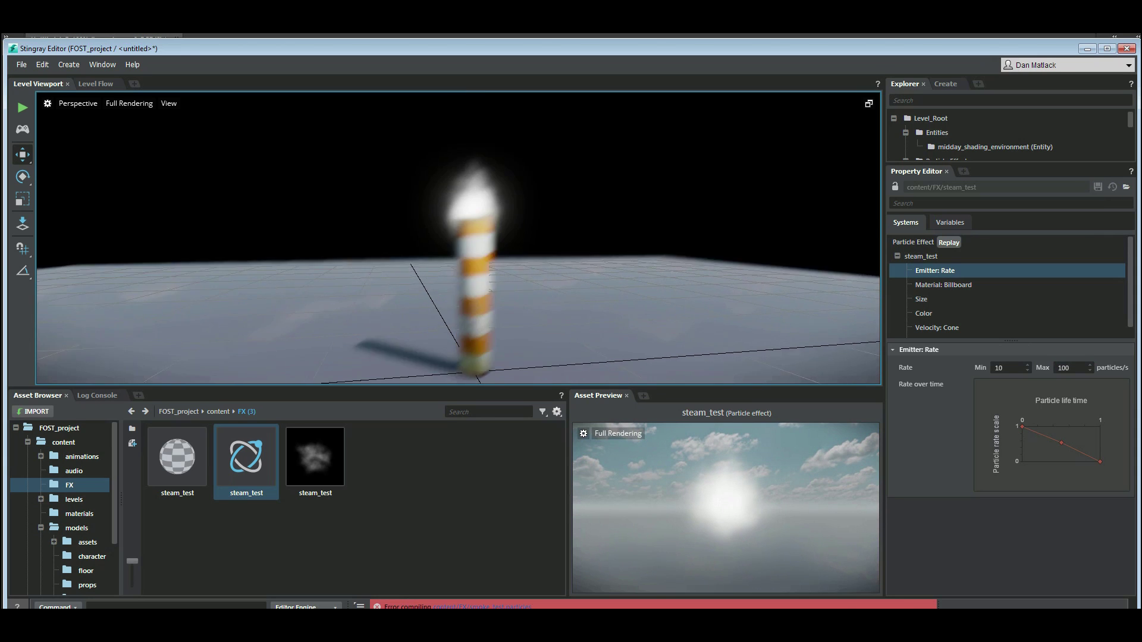
{"action": "left_click_drag", "start_coordinate": [573, 235], "coordinate": [672, 238], "text": "alt"}
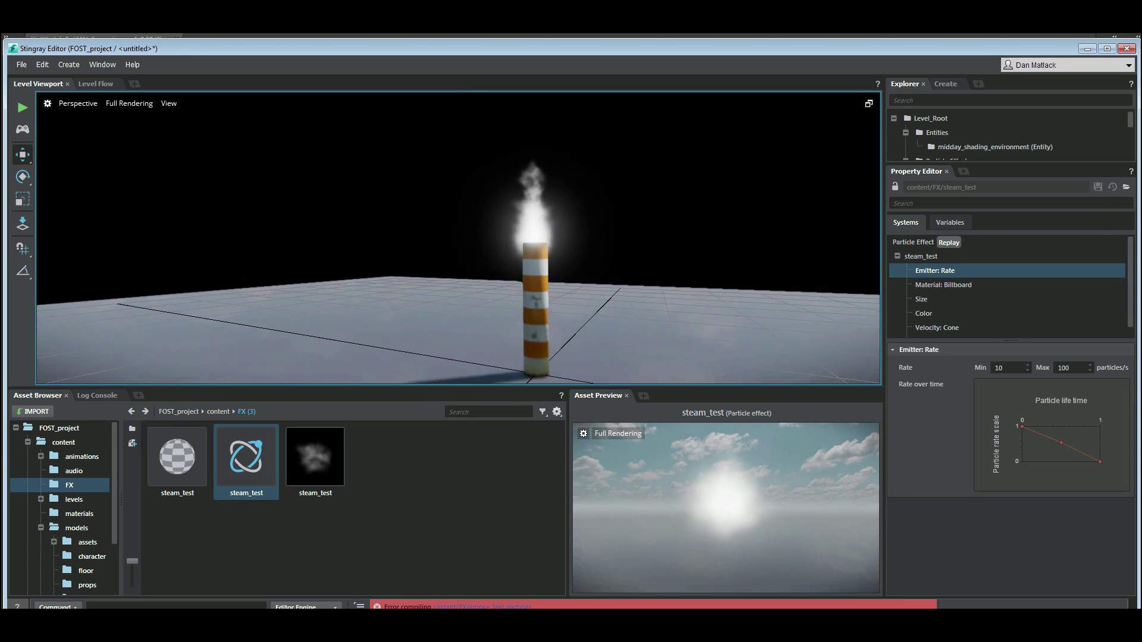
{"action": "right_click_drag", "start_coordinate": [672, 238], "coordinate": [720, 237], "text": "alt"}
{"action": "left_click_drag", "start_coordinate": [571, 238], "coordinate": [495, 238], "text": "alt"}
{"action": "right_click_drag", "start_coordinate": [495, 238], "coordinate": [440, 238], "text": "alt"}
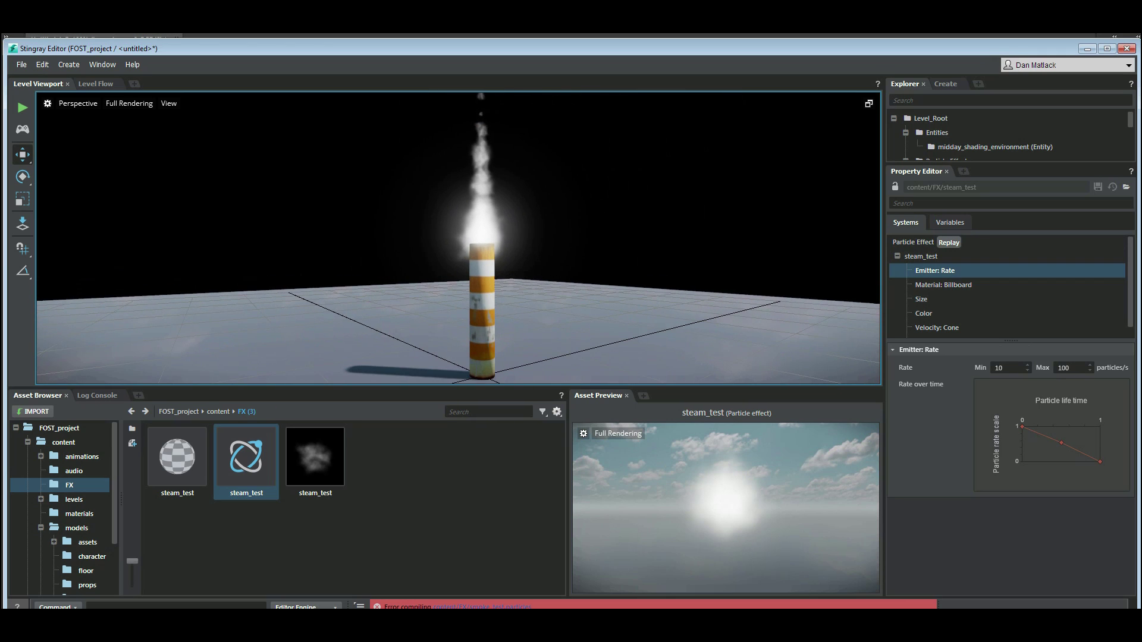
Step: Set the Billboard material's Depth Fade Distance to 0.65 and save the particle effect
{"action": "left_click", "coordinate": [943, 285]}
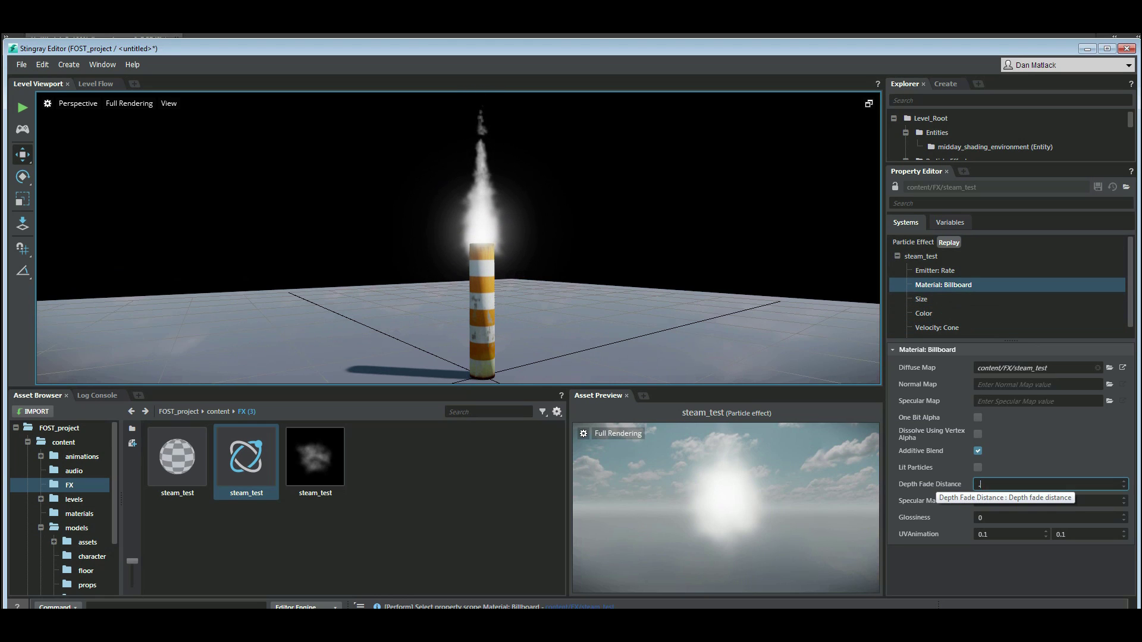
{"action": "key", "text": "Return"}
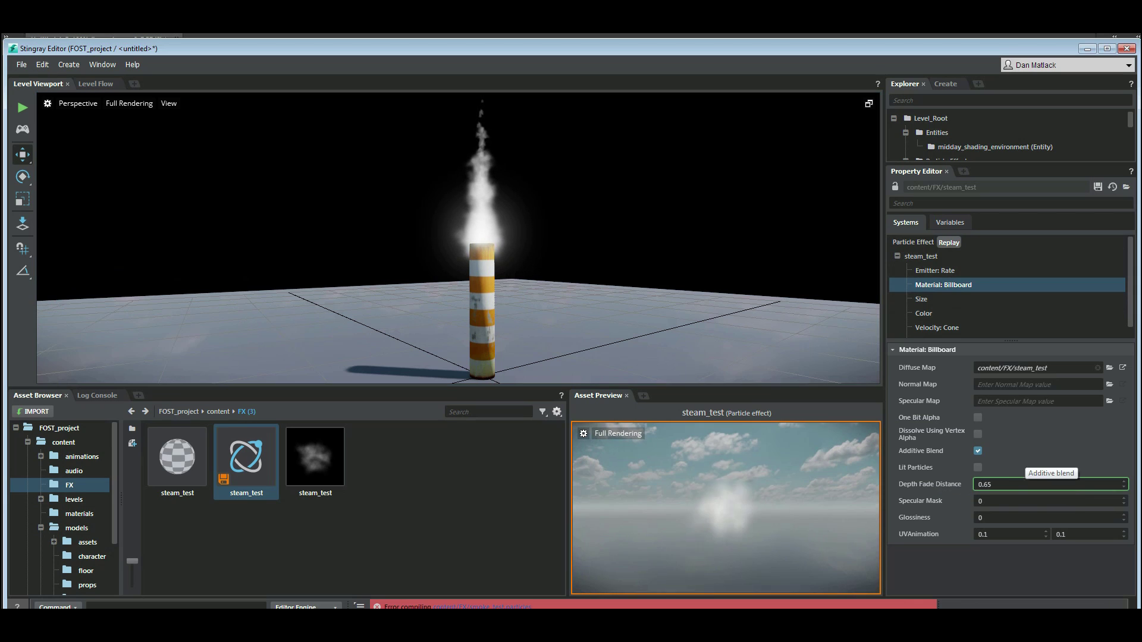
{"action": "key", "text": "ctrl+s"}
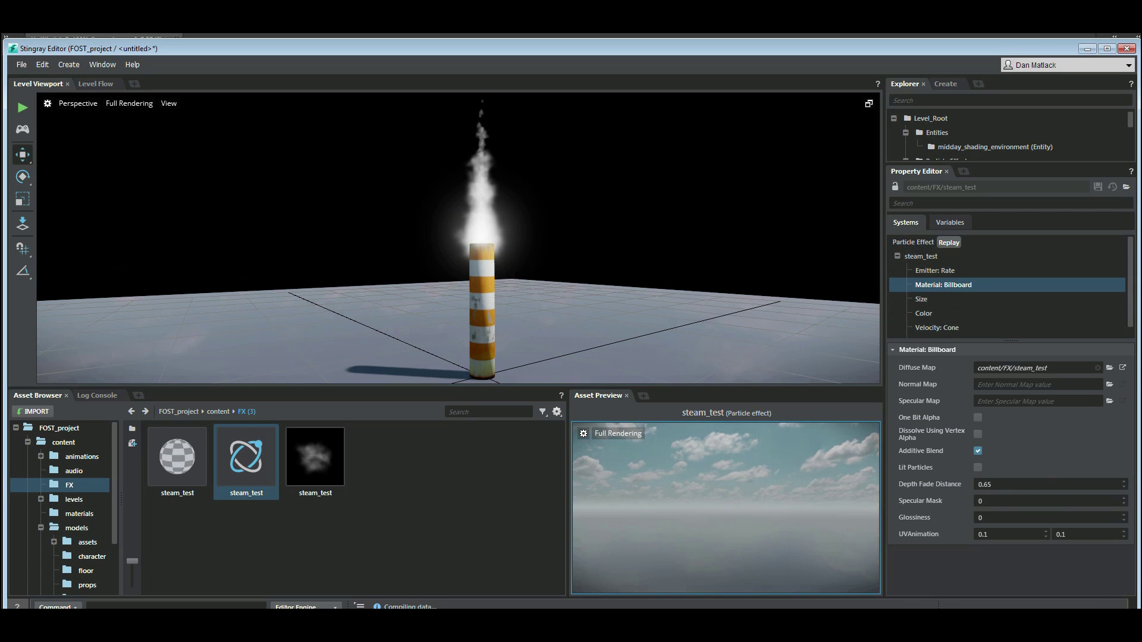
{"action": "mouse_move", "coordinate": [458, 238]}
{"action": "right_mouse_down"}
{"action": "mouse_move", "coordinate": [442, 237]}
{"action": "mouse_move", "coordinate": [430, 202]}
{"action": "mouse_move", "coordinate": [437, 236]}
{"action": "right_mouse_up"}
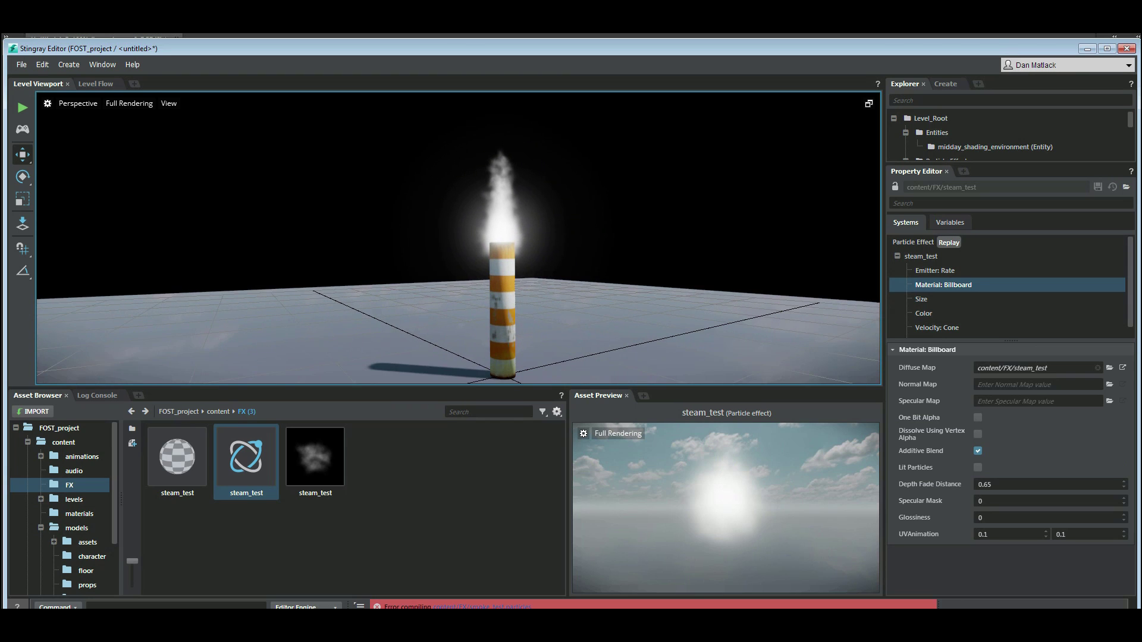
Step: Flatten the Size scale-over-time curve by setting its start to about 0.72 and end to about 0.74, and save the effect
{"action": "left_click", "coordinate": [924, 313]}
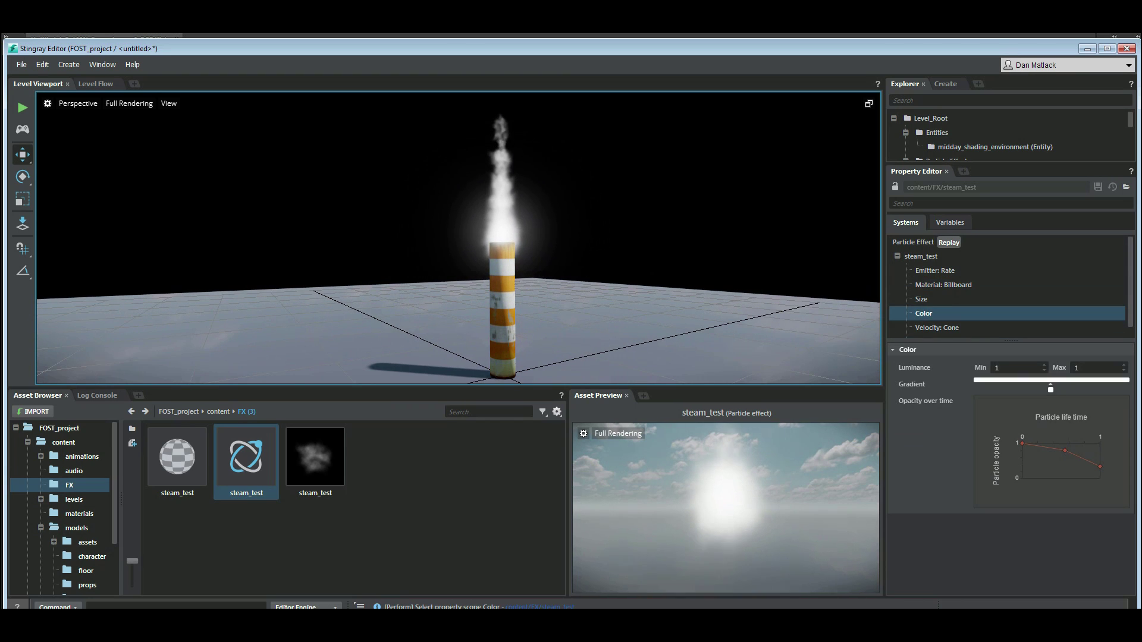
{"action": "left_click", "coordinate": [921, 300]}
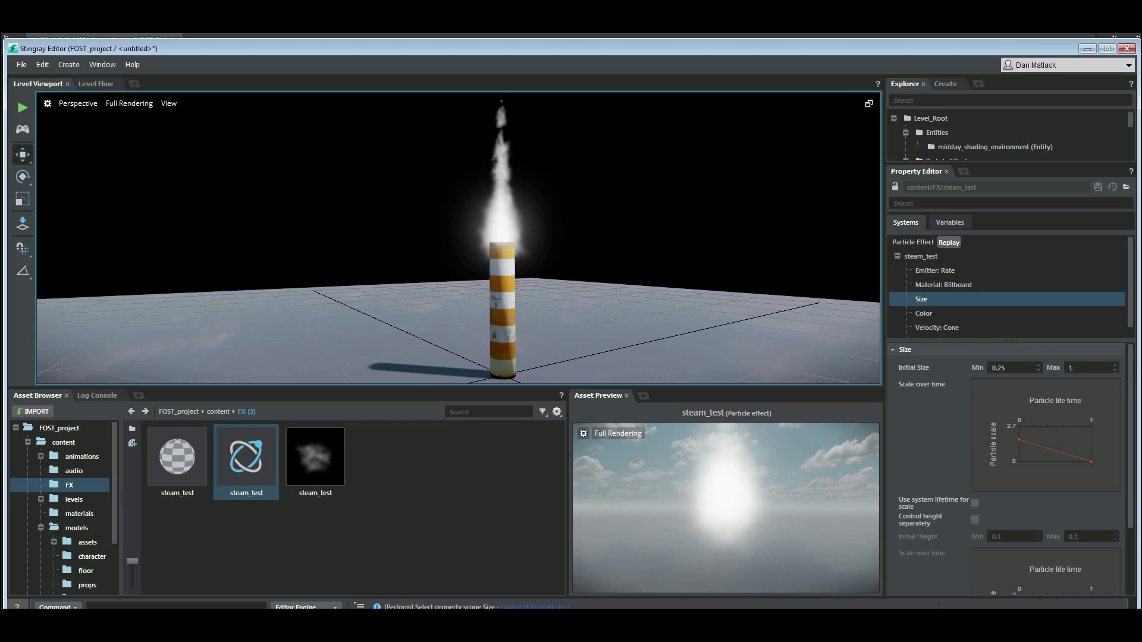
{"action": "left_click_drag", "start_coordinate": [1019, 440], "coordinate": [1020, 452]}
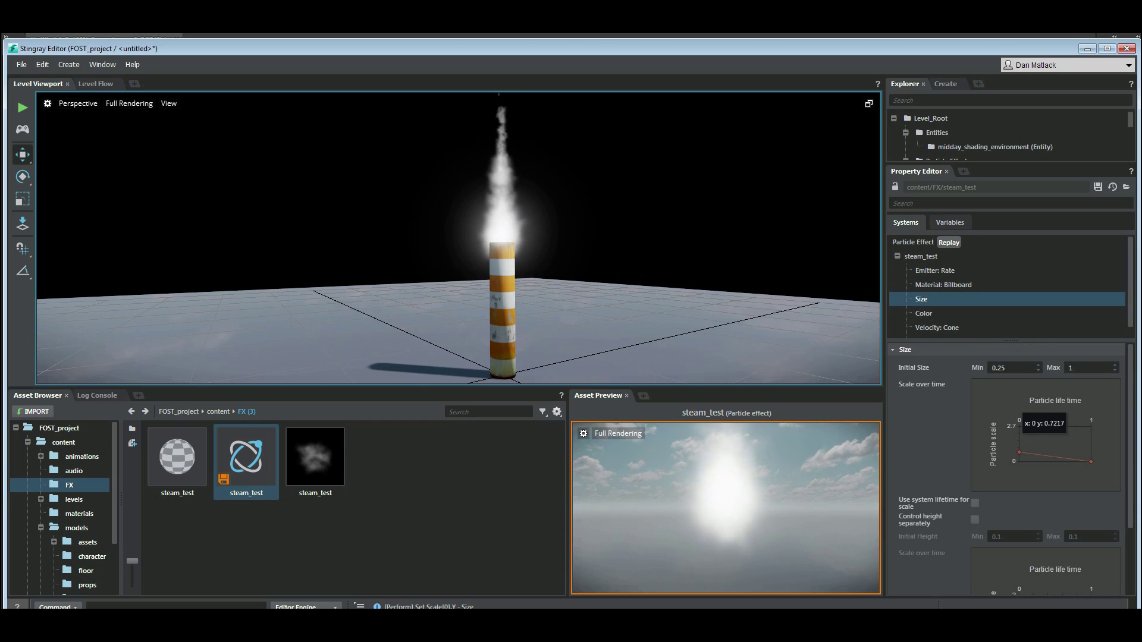
{"action": "left_click_drag", "start_coordinate": [1091, 462], "coordinate": [1091, 455]}
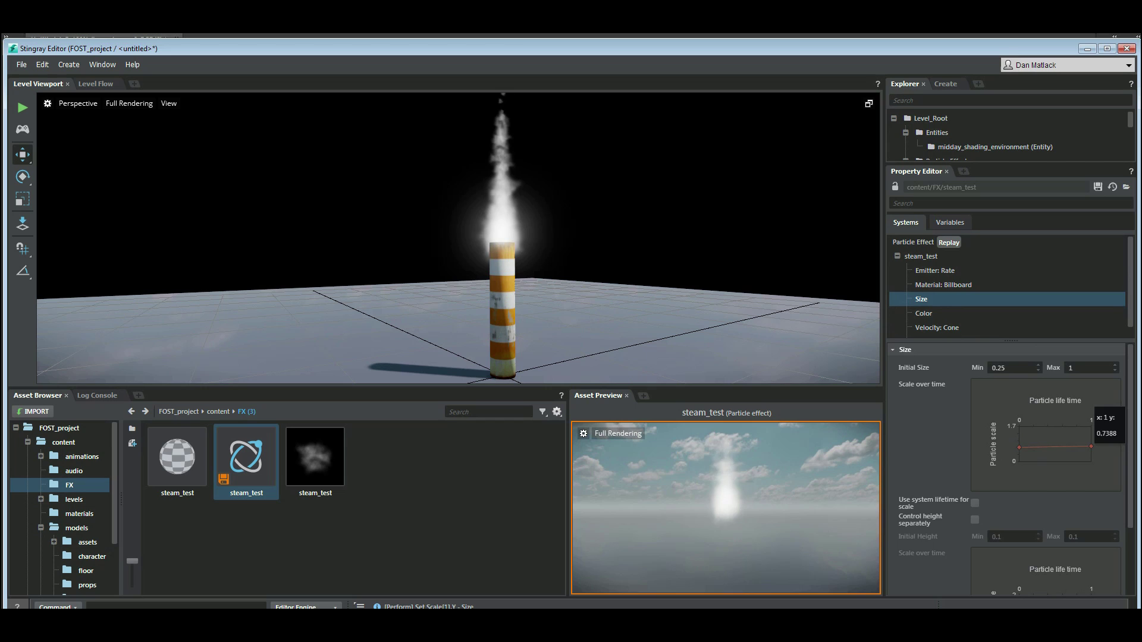
{"action": "left_click", "coordinate": [1098, 187]}
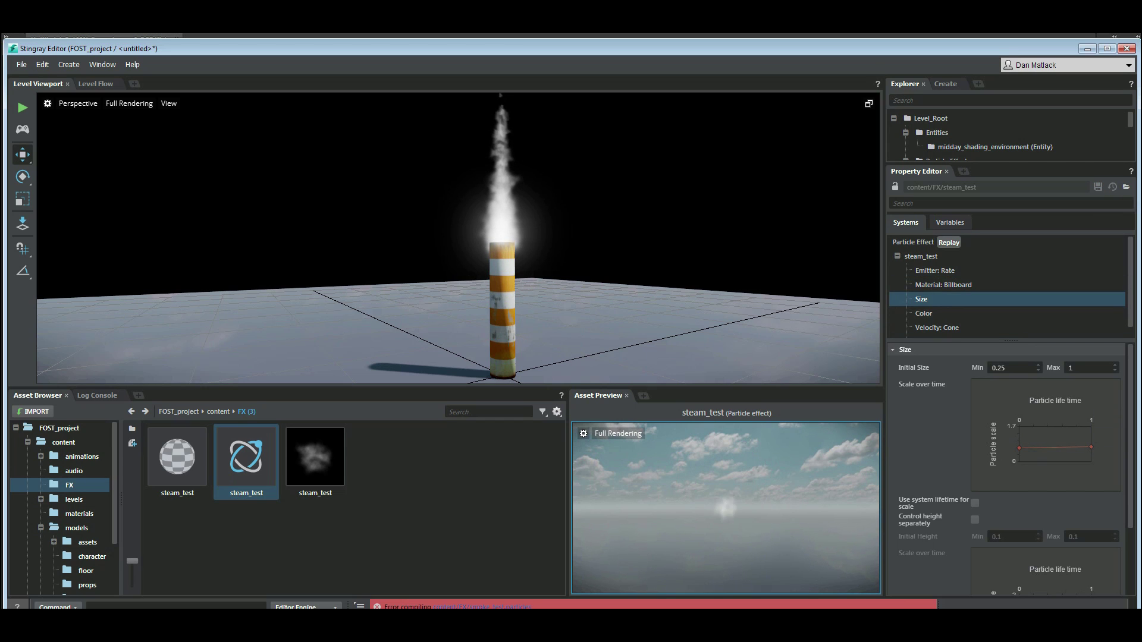
{"action": "right_click_drag", "start_coordinate": [458, 238], "coordinate": [397, 212]}
{"action": "key", "text": "w"}
{"action": "key", "text": "d"}
{"action": "key", "text": "s"}
{"action": "key", "text": "s"}
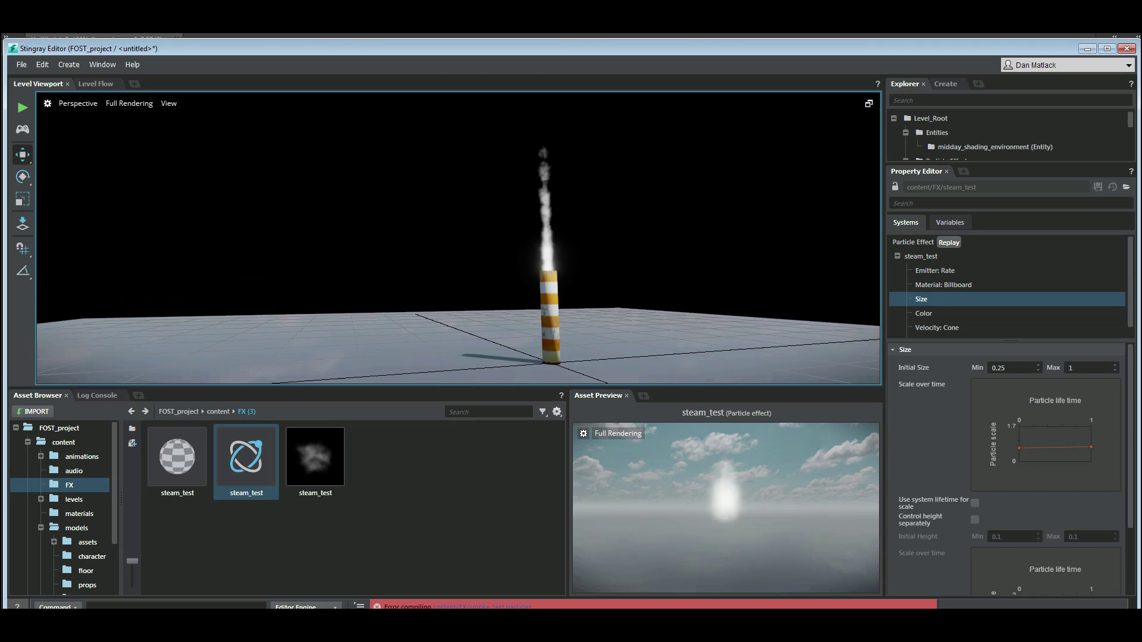
{"action": "scroll", "coordinate": [458, 238], "scroll_direction": "up", "scroll_amount": 3}
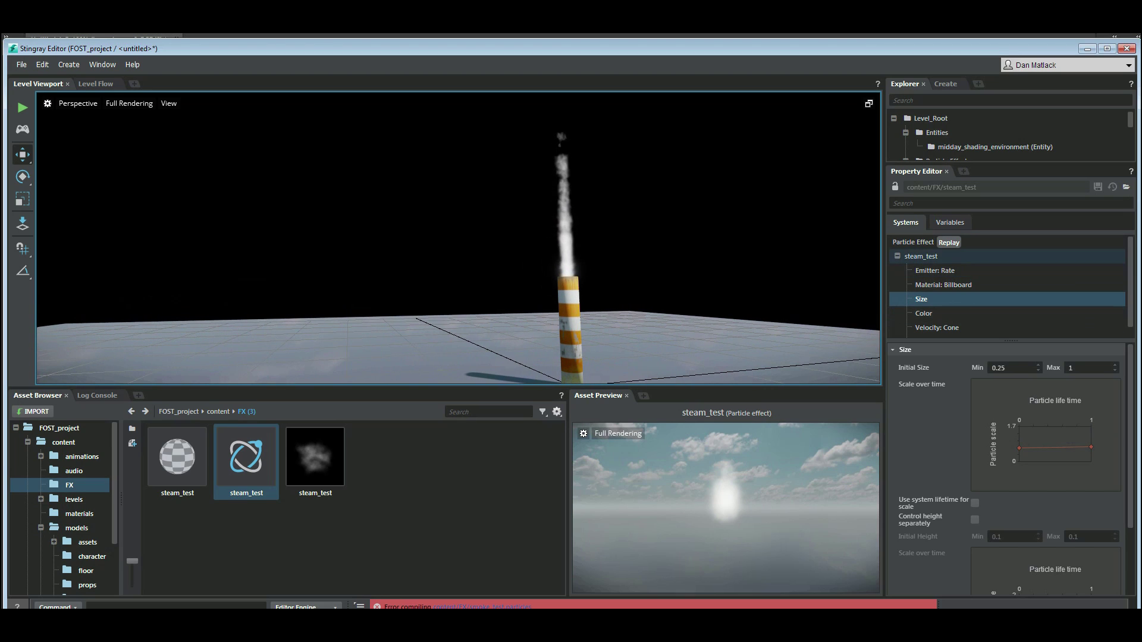
Step: Set the steam_test system's maximum particle life to 5, save the effect, and view the steam on the pipe
{"action": "left_click", "coordinate": [928, 257]}
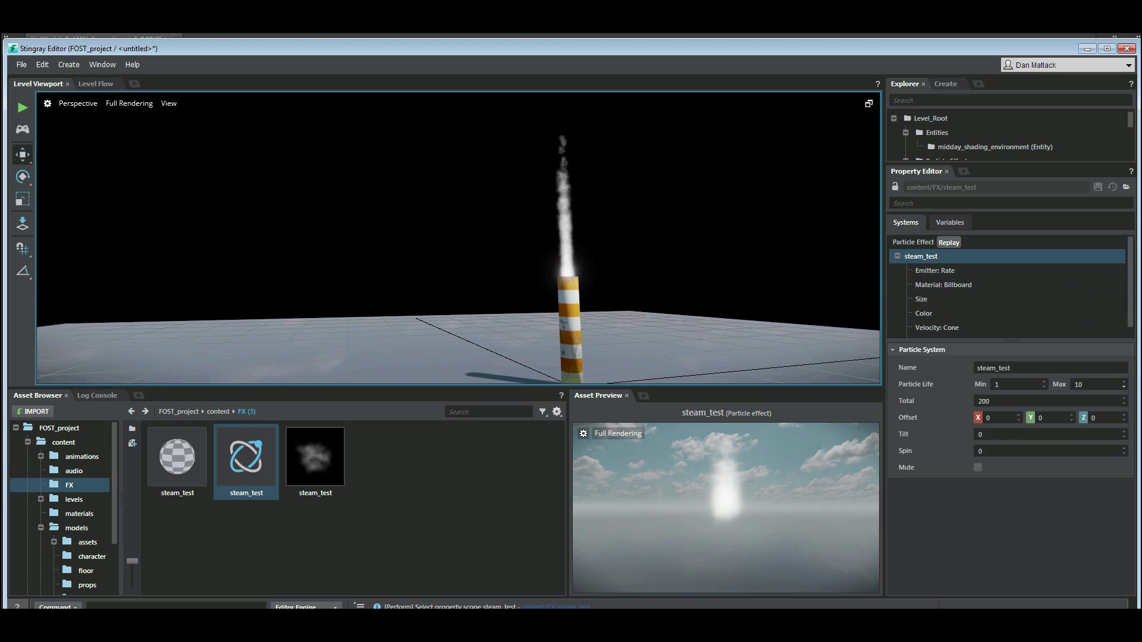
{"action": "left_click", "coordinate": [1091, 384]}
{"action": "type", "text": "5"}
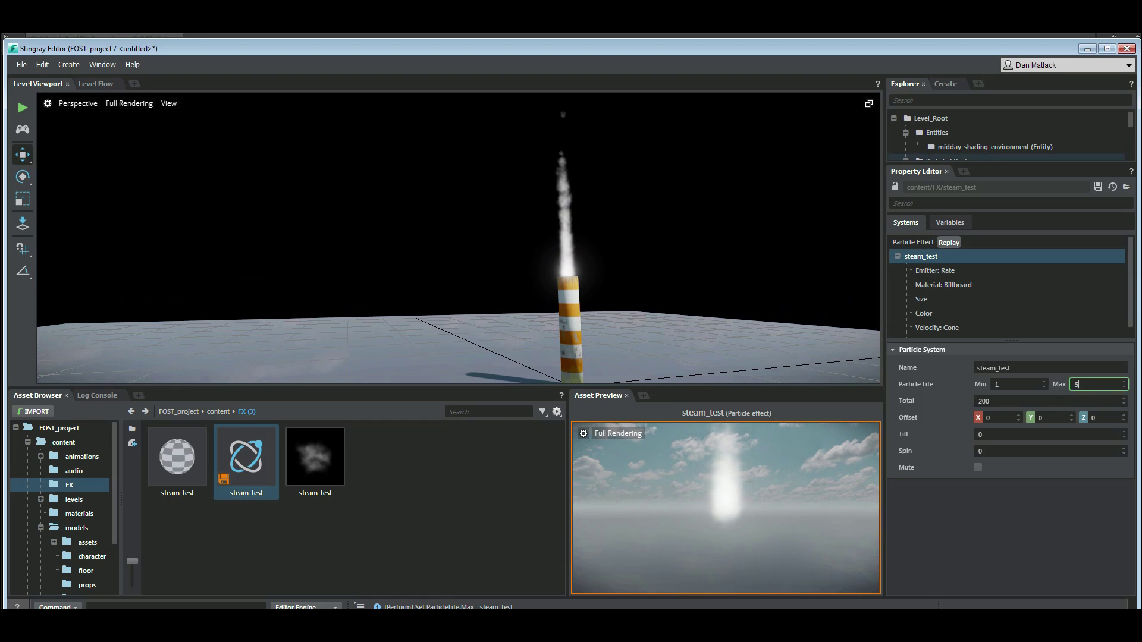
{"action": "left_click", "coordinate": [1098, 187]}
{"action": "right_click_drag", "start_coordinate": [458, 238], "coordinate": [381, 272]}
{"action": "key", "text": "w"}
{"action": "key", "text": "d"}
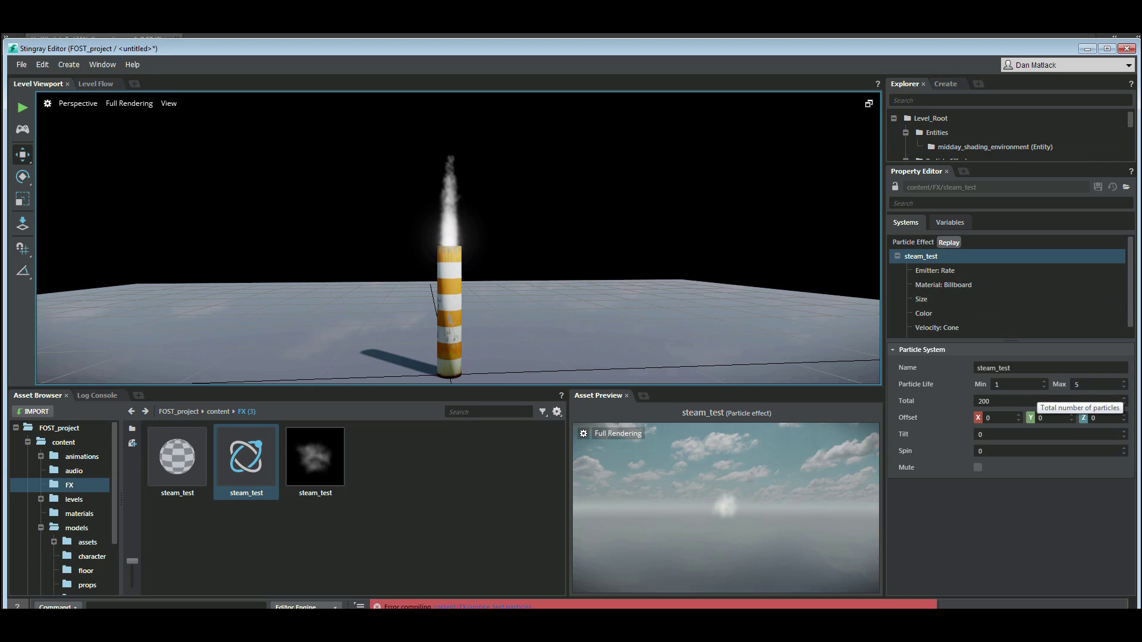
Step: Set the total number of particles in the steam_test system to 100
{"action": "left_click_drag", "start_coordinate": [1034, 399], "coordinate": [936, 399]}
{"action": "type", "text": "100"}
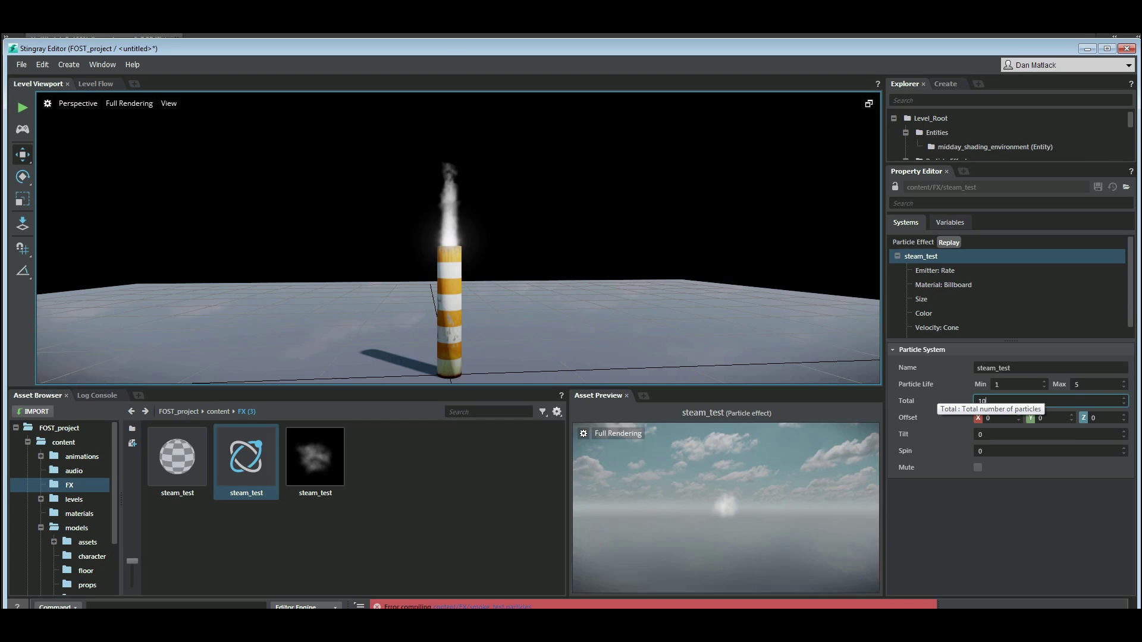
{"action": "key", "text": "Return"}
Step: Raise the end of the Size scale-over-time curve well above its start so the particles grow as they age
{"action": "left_click", "coordinate": [935, 271]}
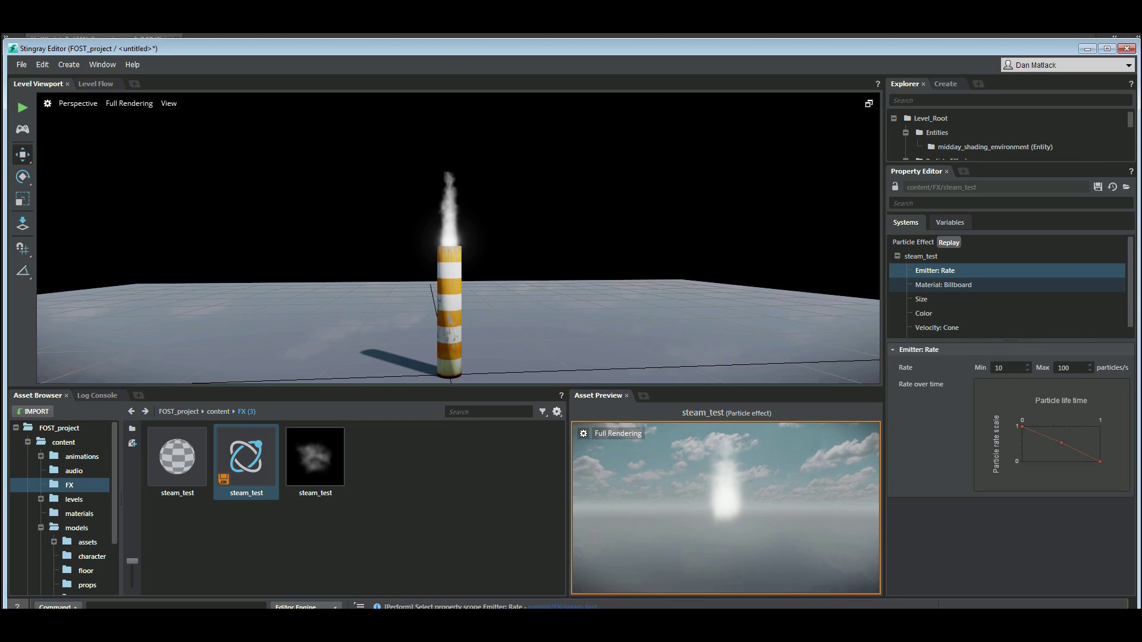
{"action": "left_click", "coordinate": [944, 286]}
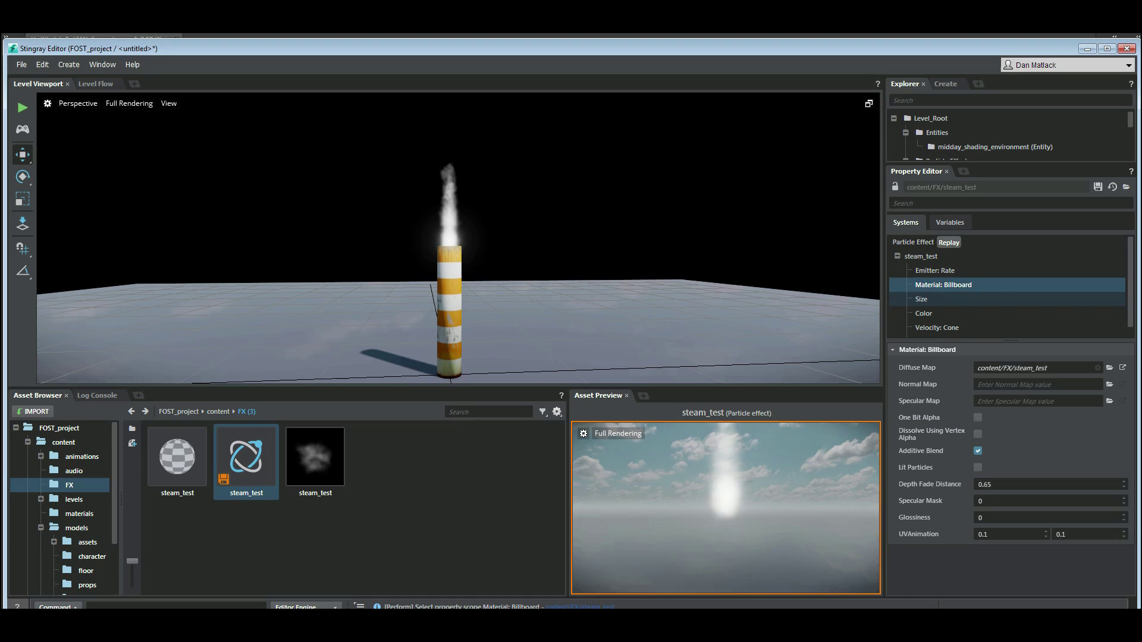
{"action": "left_click", "coordinate": [921, 299]}
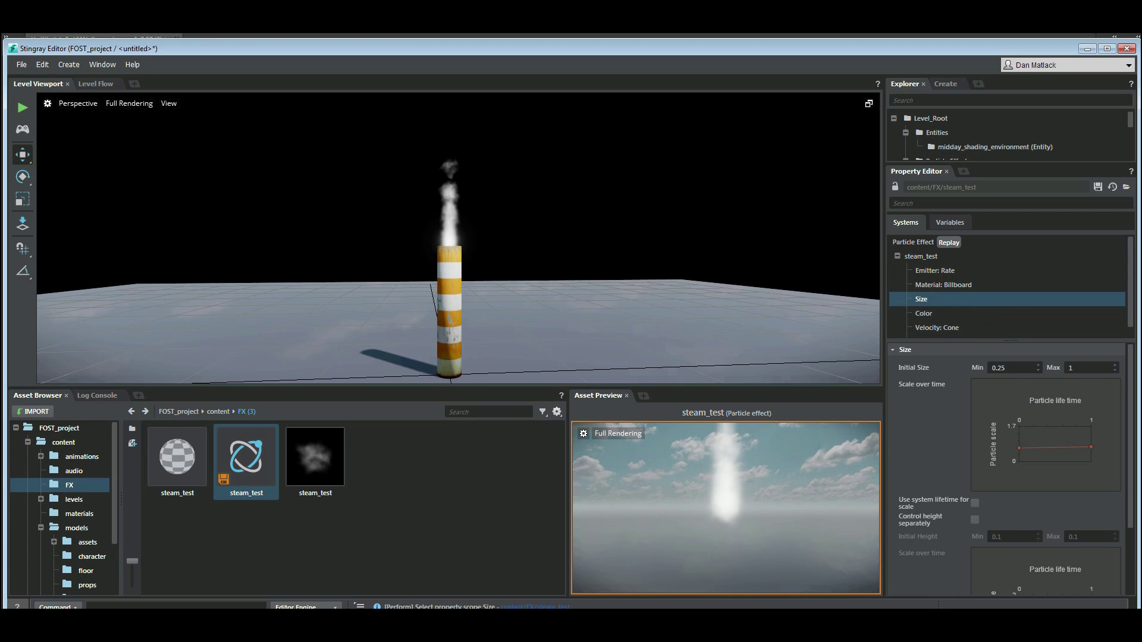
{"action": "left_click_drag", "start_coordinate": [1091, 447], "coordinate": [1092, 435]}
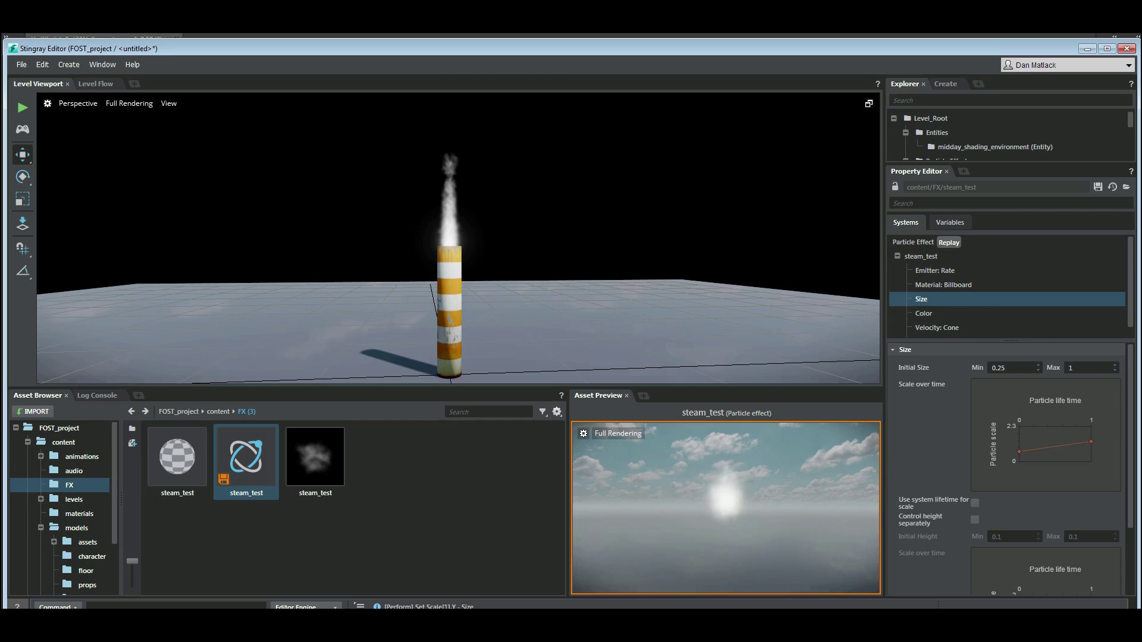
Step: Save the effect, then add a near-black stop with R, G and B at 0.1 near the start of the Color gradient
{"action": "left_click", "coordinate": [1098, 187]}
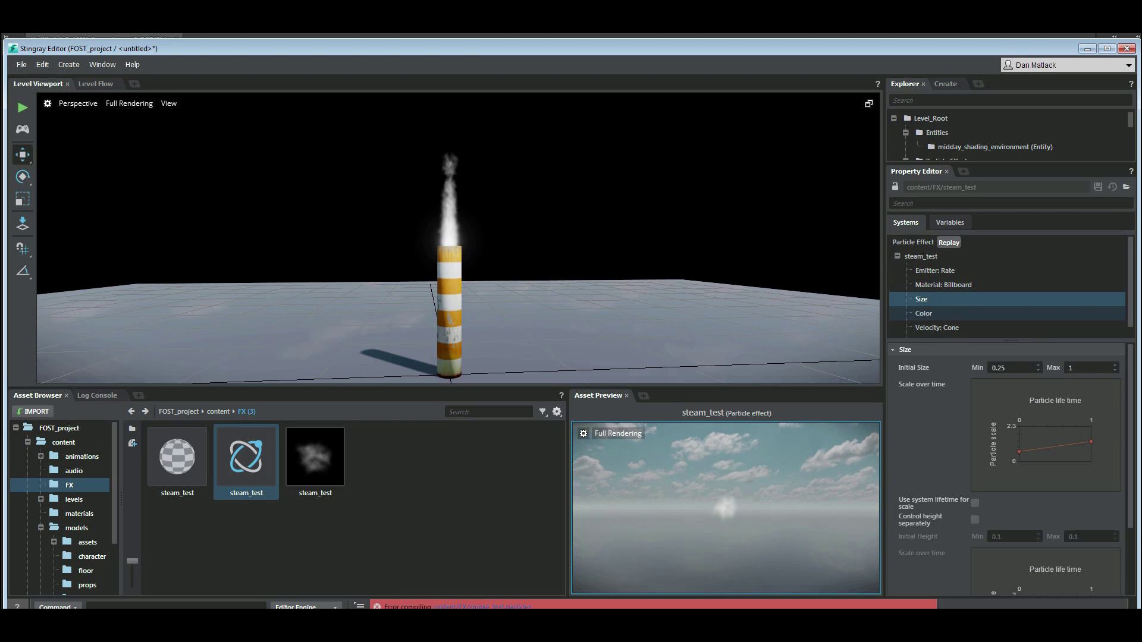
{"action": "left_click", "coordinate": [924, 314]}
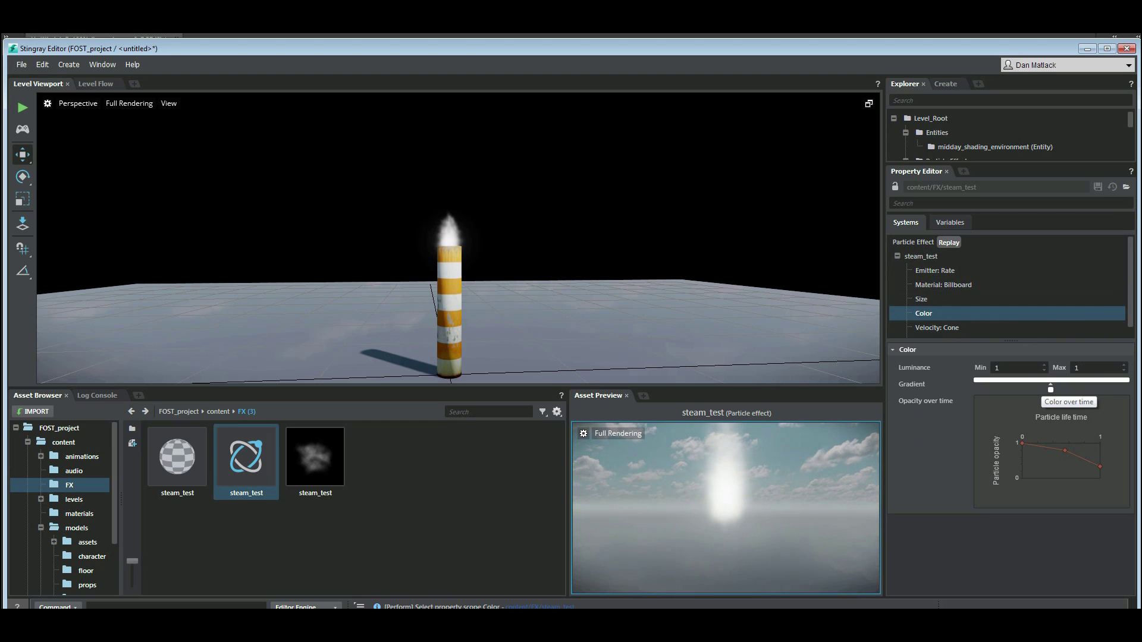
{"action": "left_click_drag", "start_coordinate": [1051, 390], "coordinate": [1003, 389]}
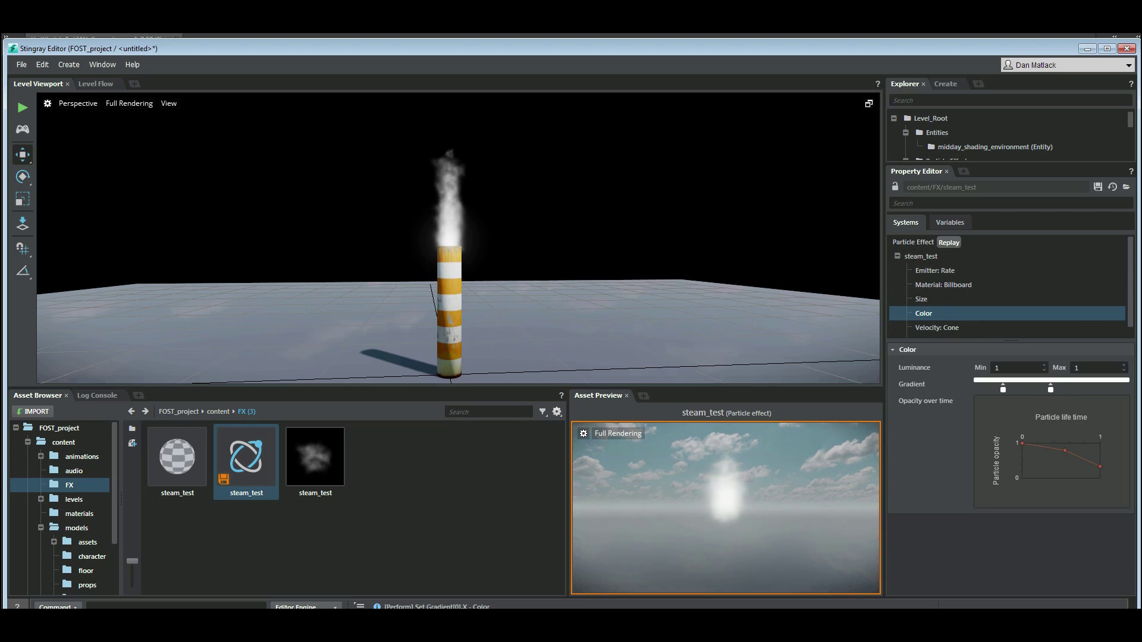
{"action": "right_click", "coordinate": [1001, 390]}
{"action": "left_click", "coordinate": [1001, 390]}
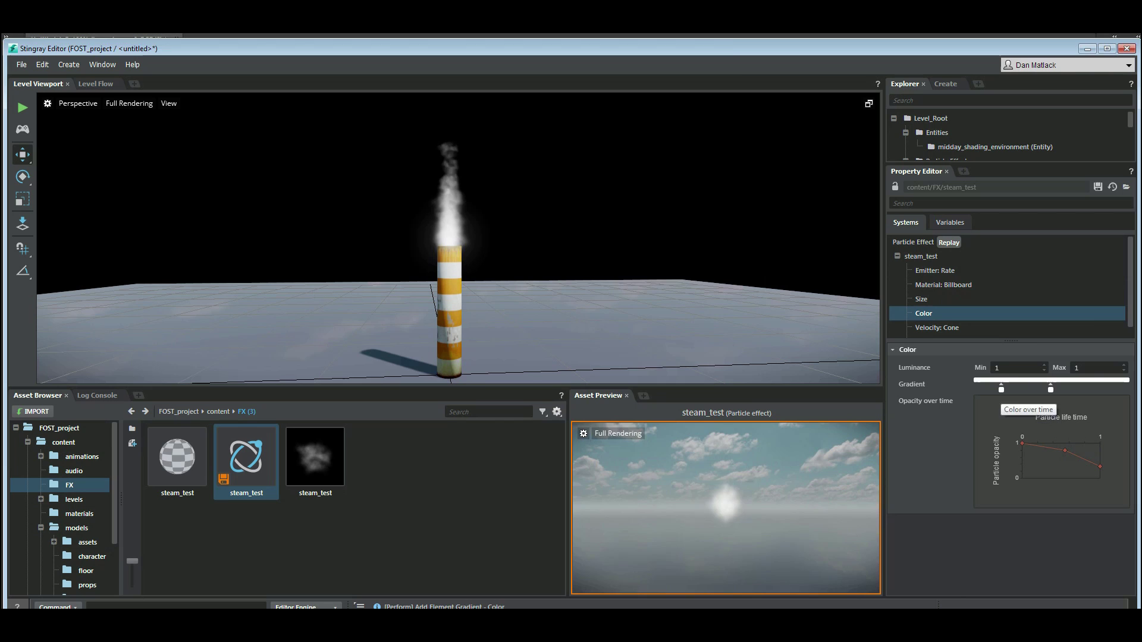
{"action": "double_click", "coordinate": [1001, 390]}
{"action": "left_click", "coordinate": [633, 167]}
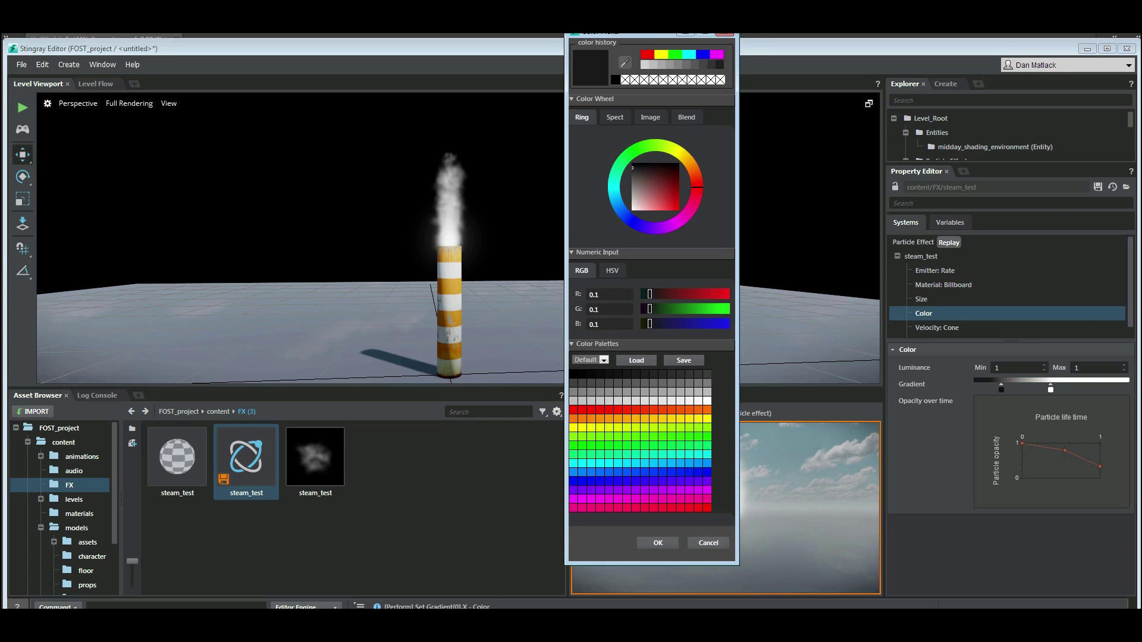
{"action": "left_click", "coordinate": [658, 543]}
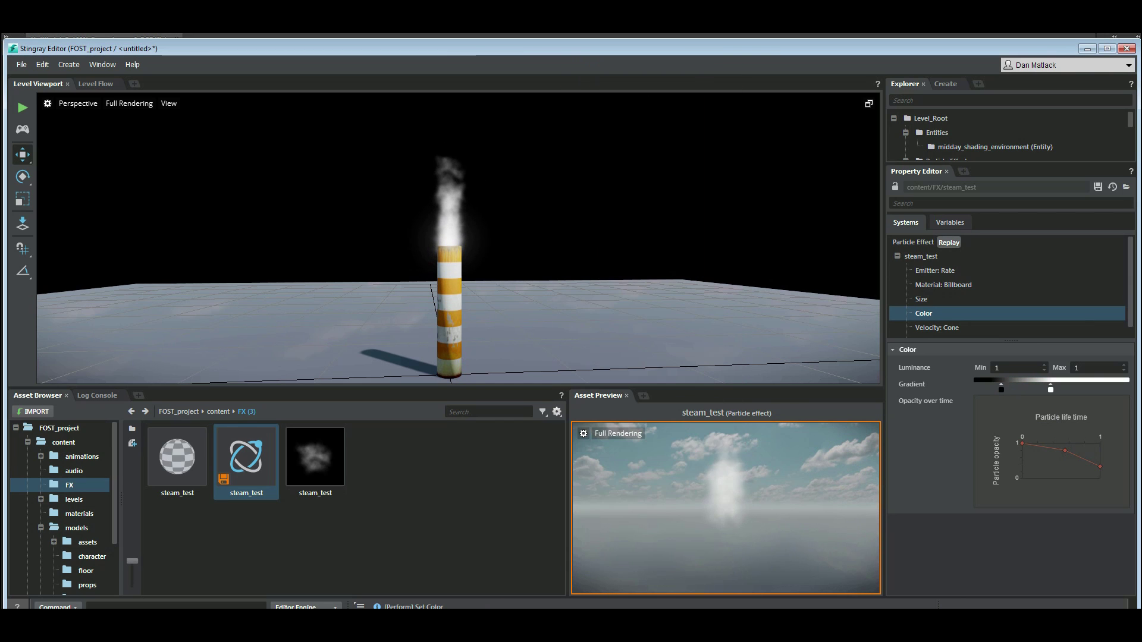
Step: Replace the white stop of the Color gradient with a white one at about three-quarters of its length
{"action": "right_click", "coordinate": [1051, 389]}
{"action": "left_click", "coordinate": [1075, 393]}
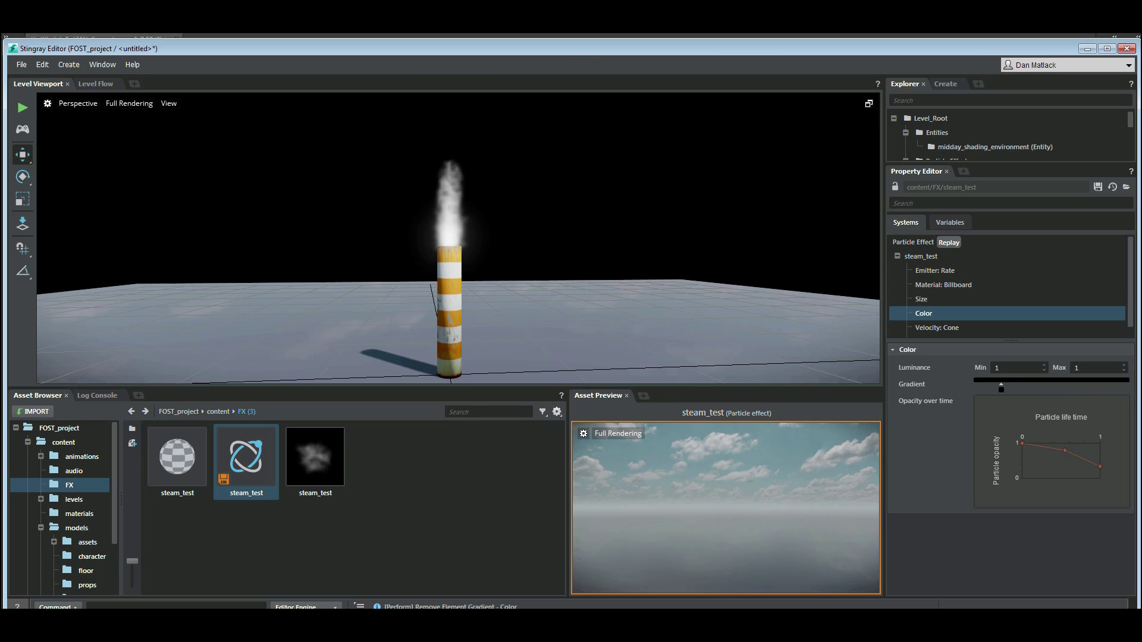
{"action": "left_click", "coordinate": [1071, 390]}
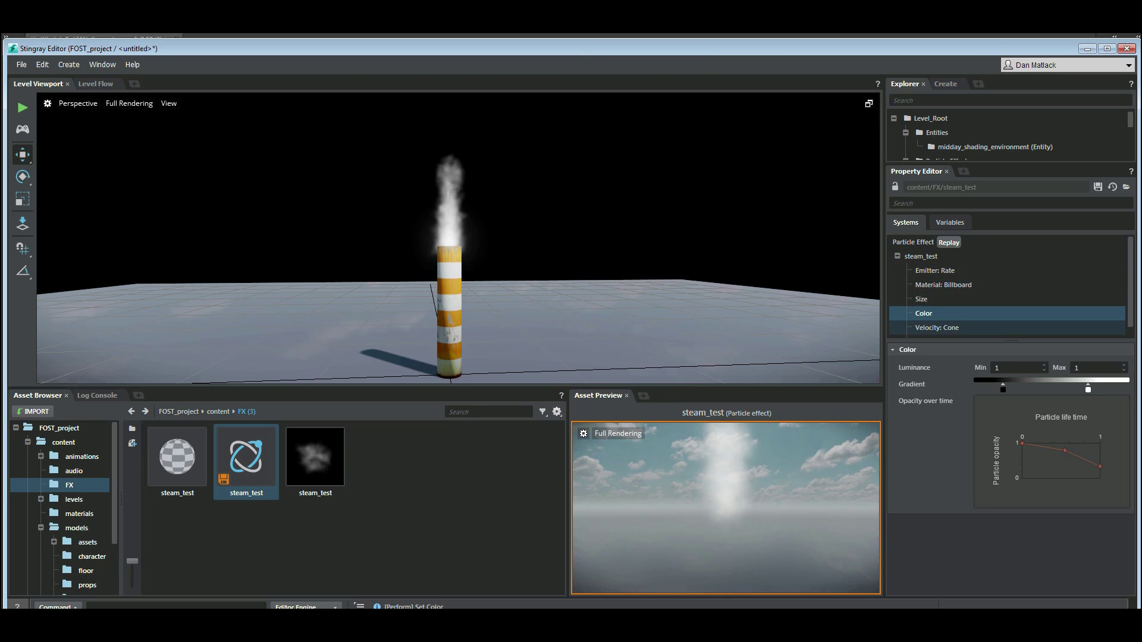
Step: Set the maximum Theta of the Velocity: Cone component to 20, save the effect, and view the steam on the pipe
{"action": "left_click", "coordinate": [938, 328]}
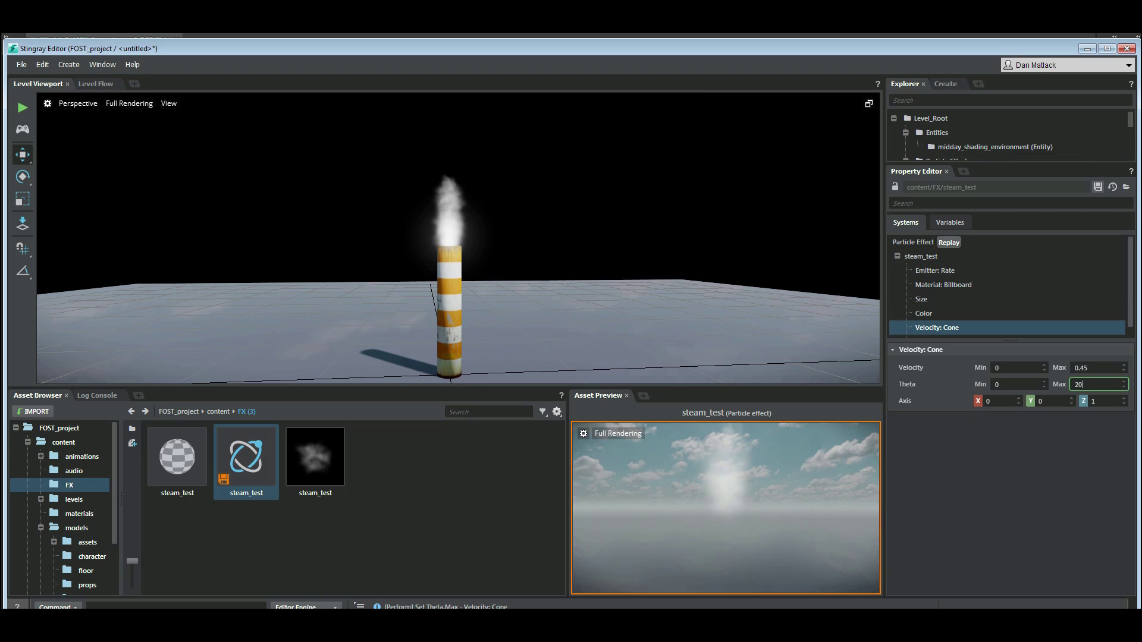
{"action": "left_click", "coordinate": [1098, 187]}
{"action": "middle_click_drag", "start_coordinate": [458, 238], "coordinate": [472, 241], "text": "alt"}
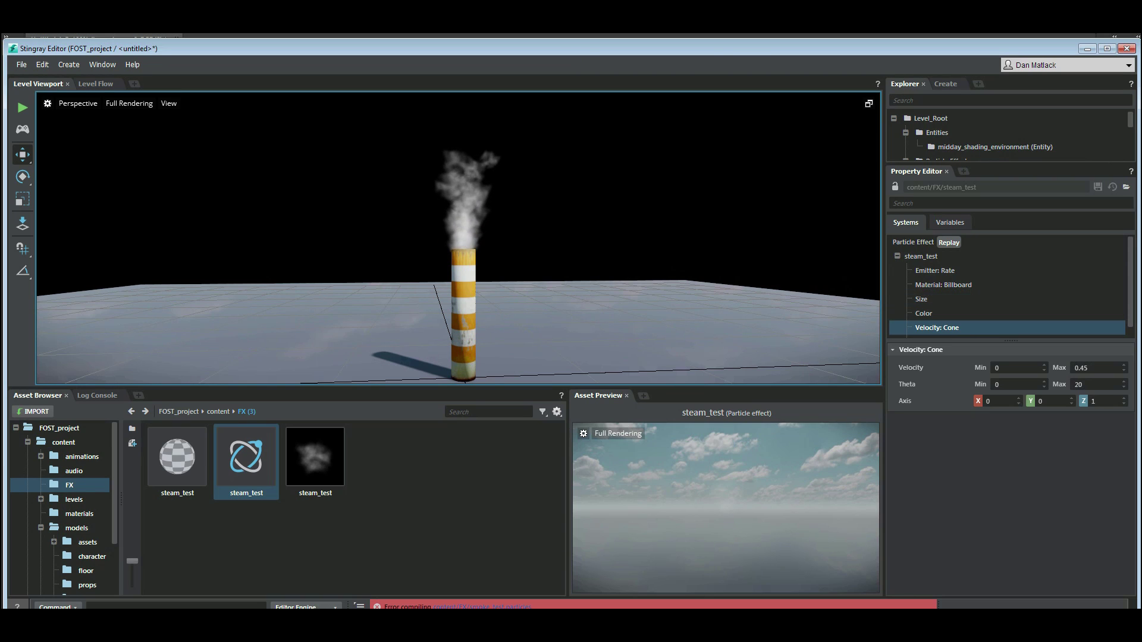
Step: Set the maximum velocity of the Velocity: Cone component to 0.35 and save the effect
{"action": "left_click_drag", "start_coordinate": [1091, 369], "coordinate": [1070, 368]}
{"action": "type", "text": "."}
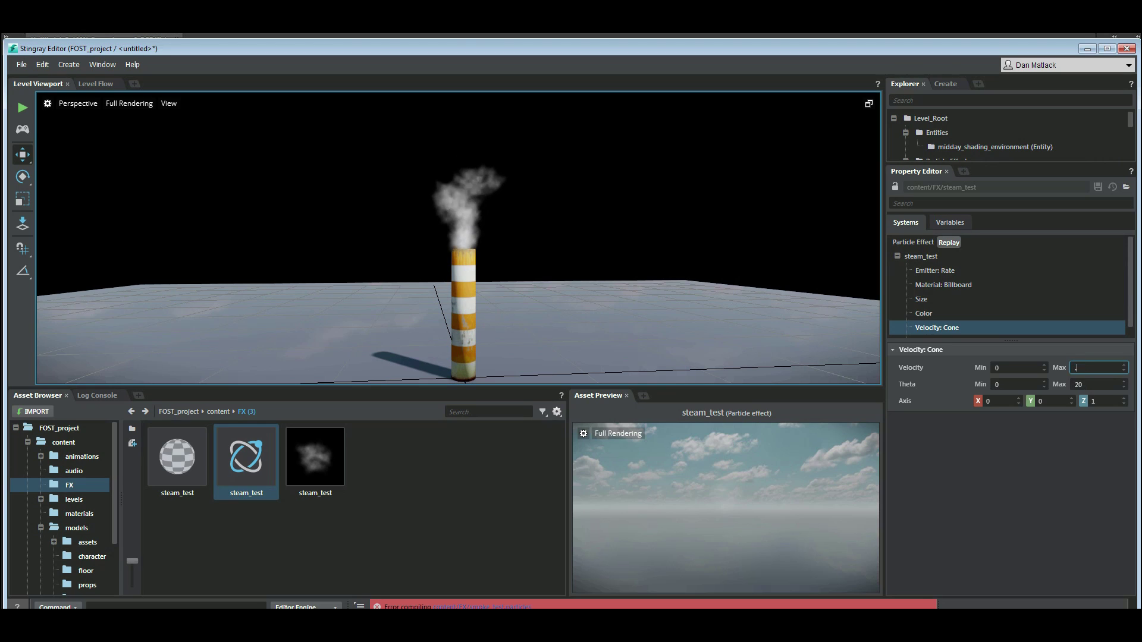
{"action": "type", "text": "35"}
{"action": "key", "text": "Return"}
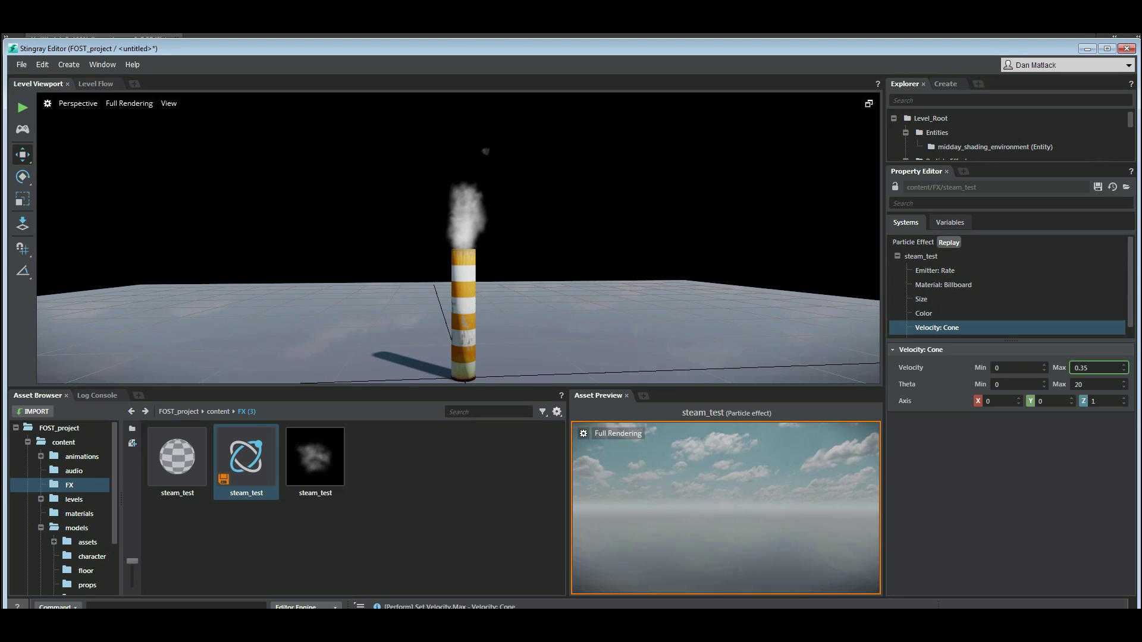
{"action": "left_click", "coordinate": [1098, 187]}
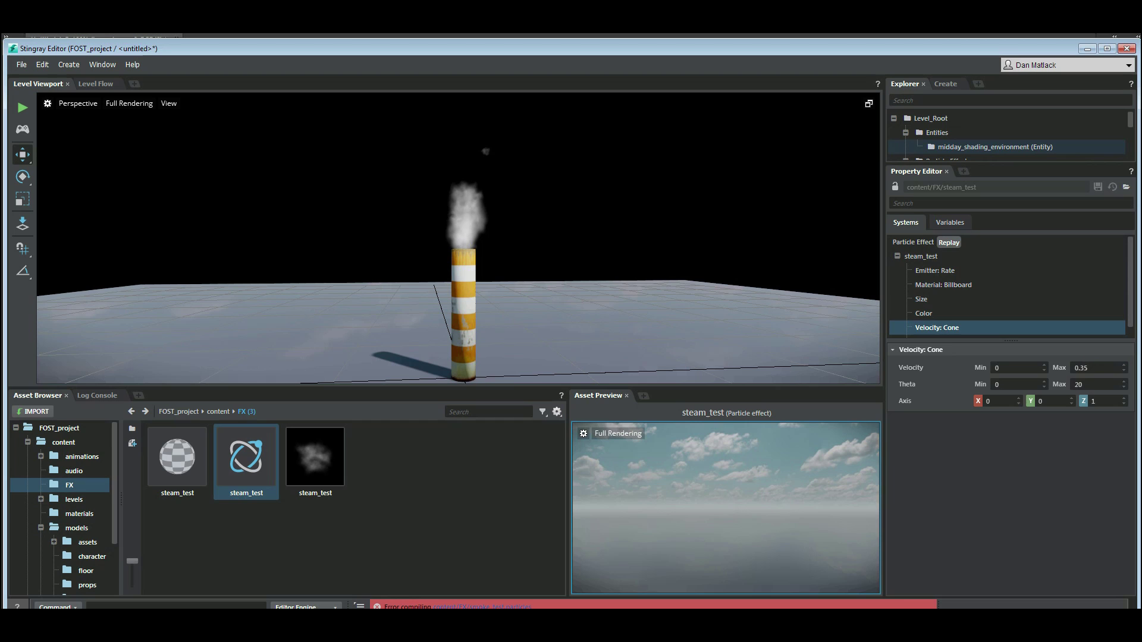
Step: Set the Skydome Map of the midday_shading_environment entity to core/stingray_renderer/environments/midday/skydome
{"action": "left_click", "coordinate": [1011, 147]}
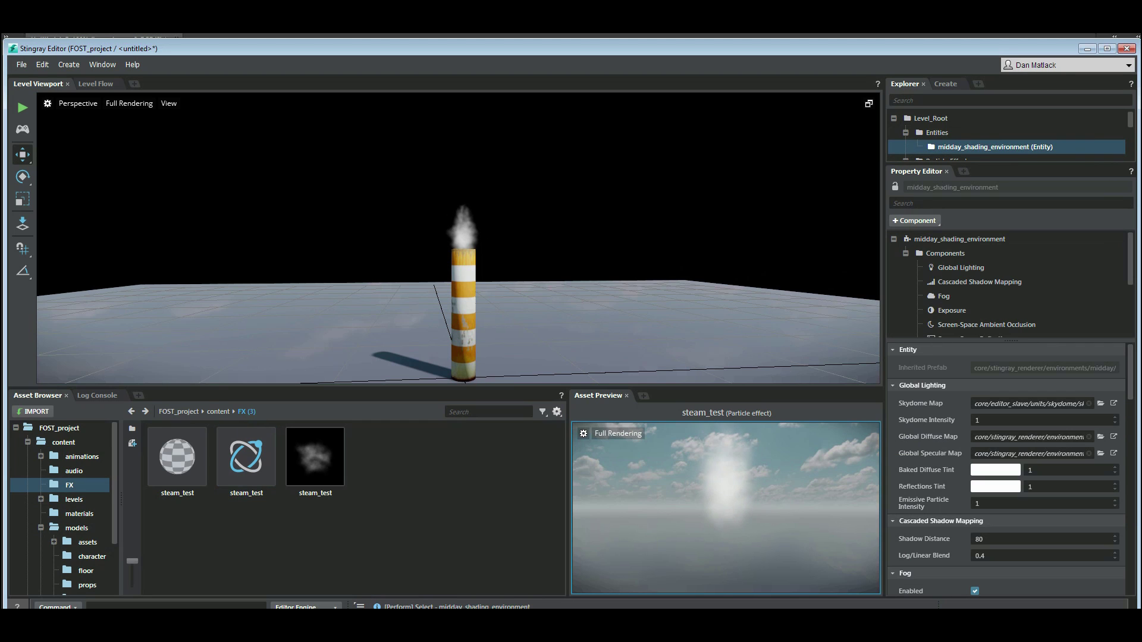
{"action": "left_click", "coordinate": [1101, 404]}
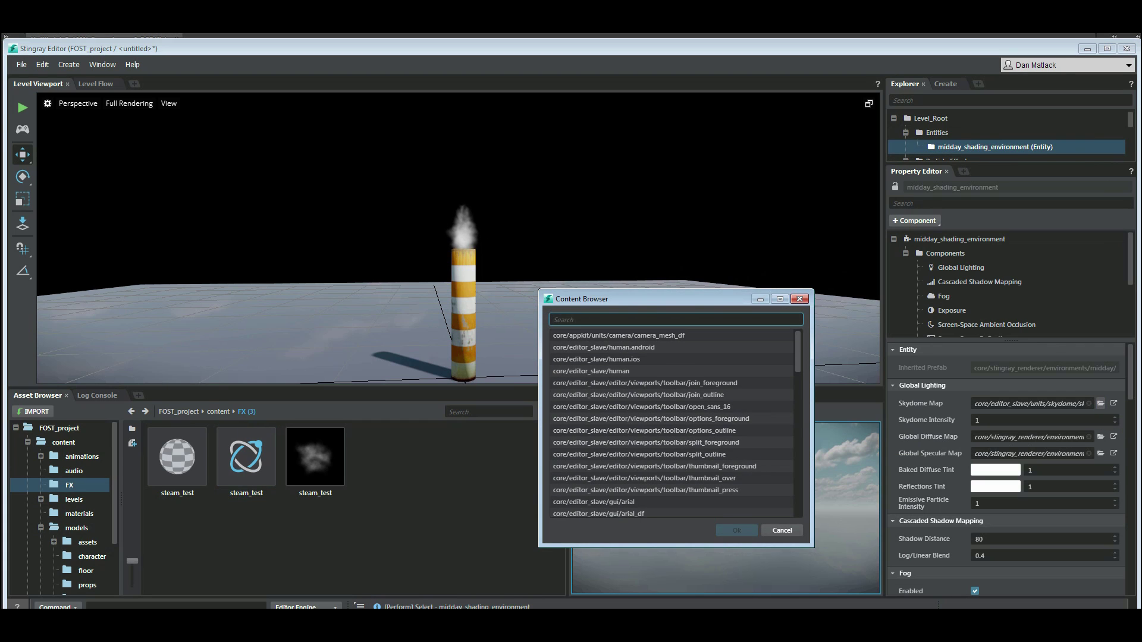
{"action": "type", "text": "skydome"}
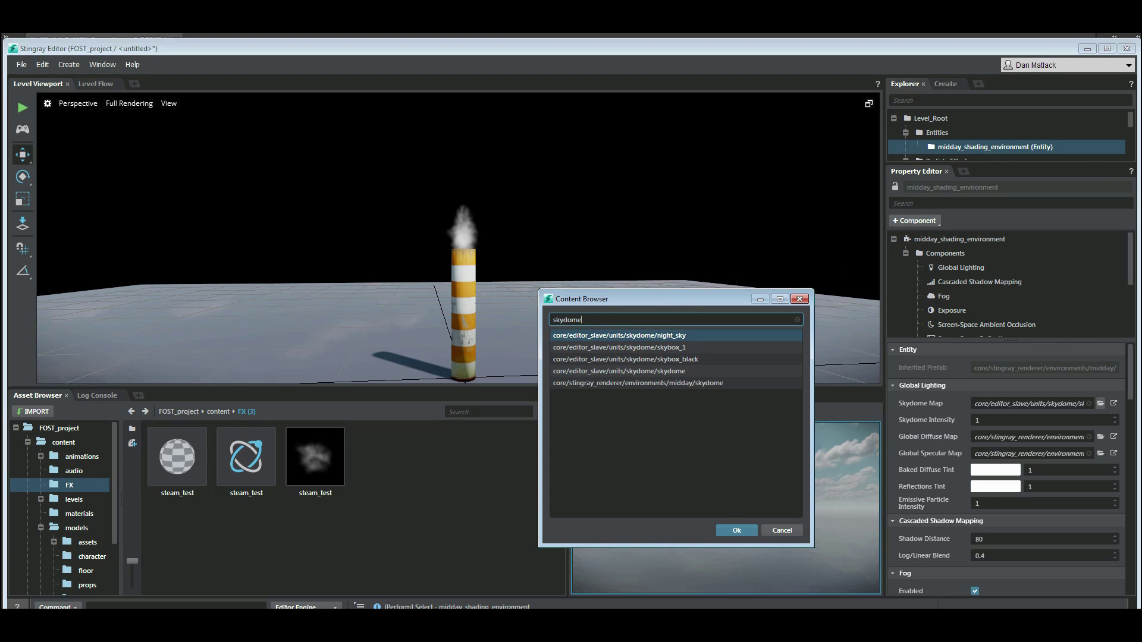
{"action": "double_click", "coordinate": [638, 383]}
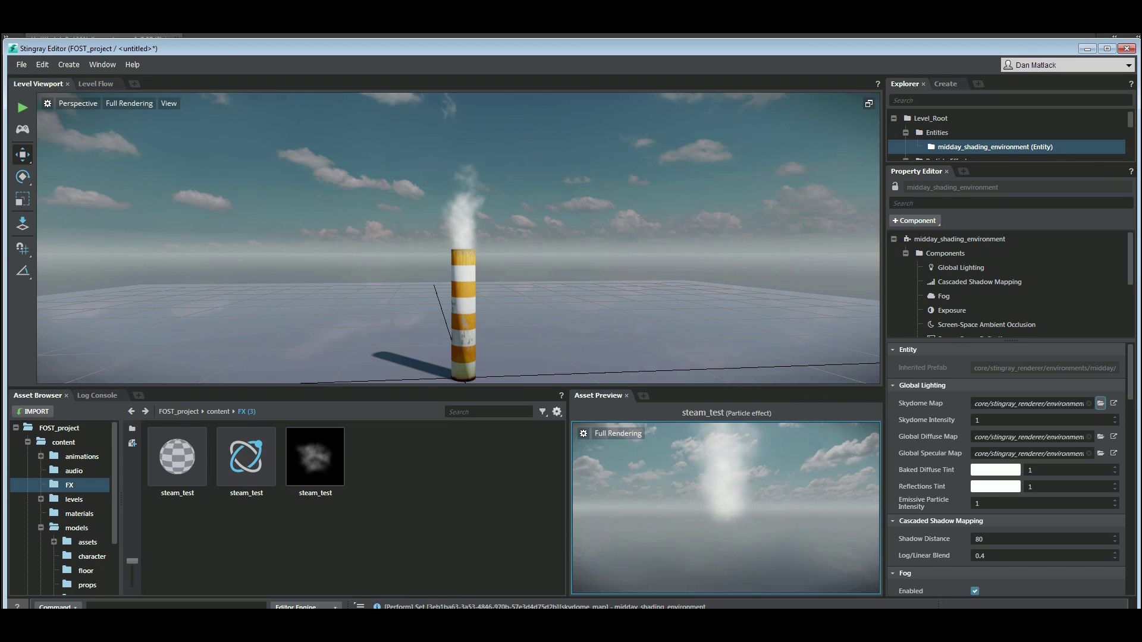
Step: Examine the steam rising from the pipe against the sky, both close to the pipe's top and from farther away
{"action": "right_click_drag", "start_coordinate": [458, 238], "coordinate": [493, 201]}
{"action": "key", "text": "w"}
{"action": "key", "text": "a"}
{"action": "key", "text": "w"}
{"action": "key", "text": "a"}
{"action": "key", "text": "w"}
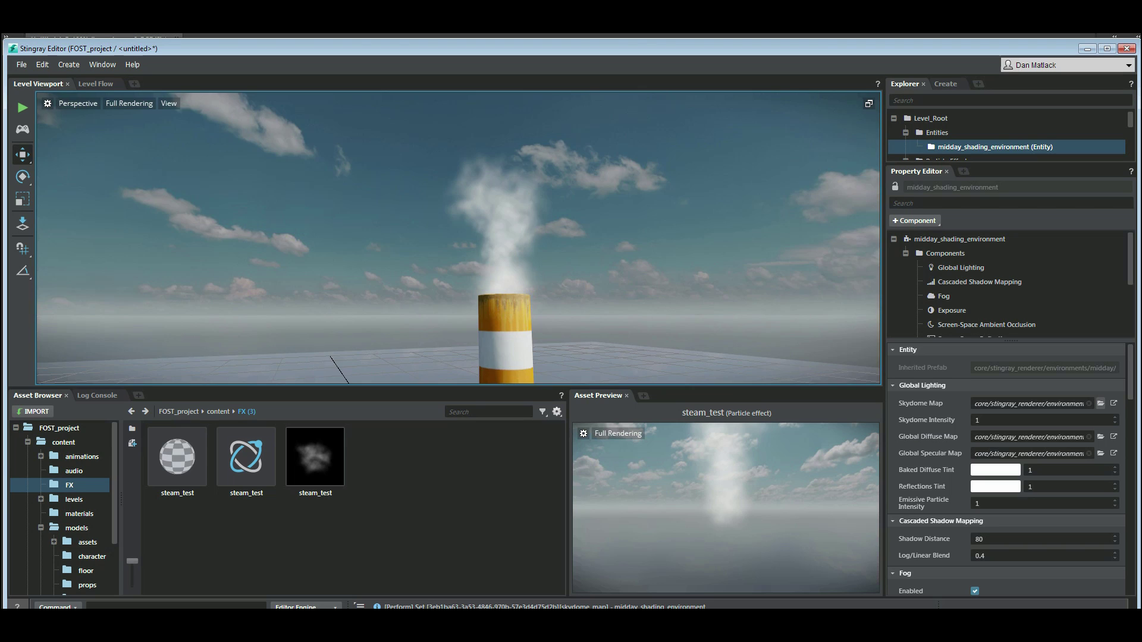
{"action": "key", "text": "d"}
{"action": "right_click_drag", "start_coordinate": [493, 201], "coordinate": [375, 257]}
{"action": "key", "text": "s"}
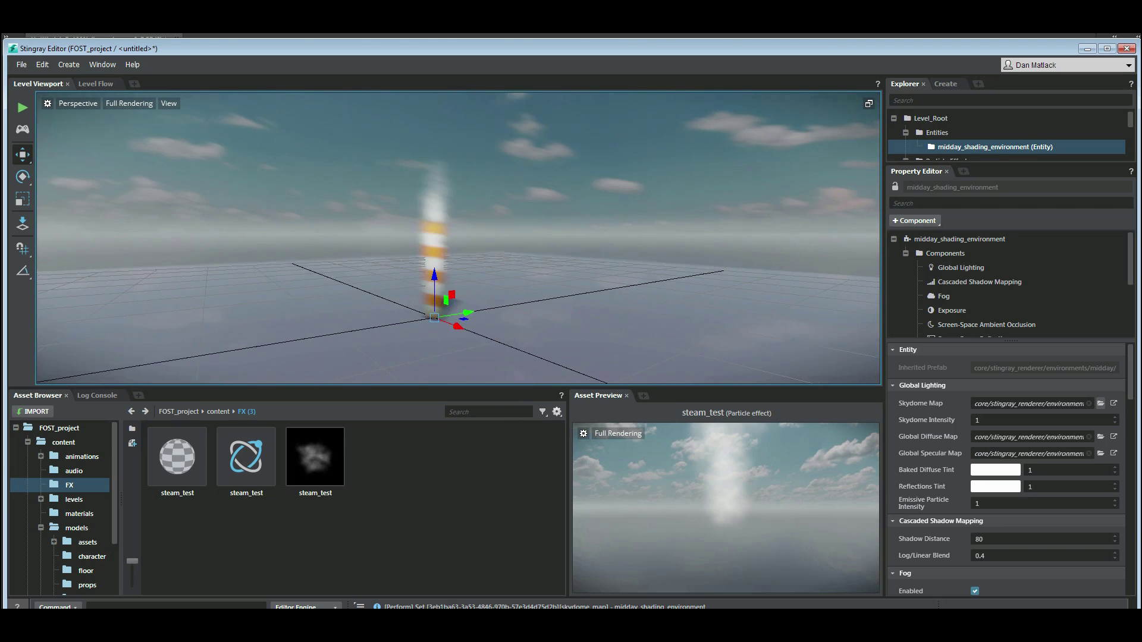